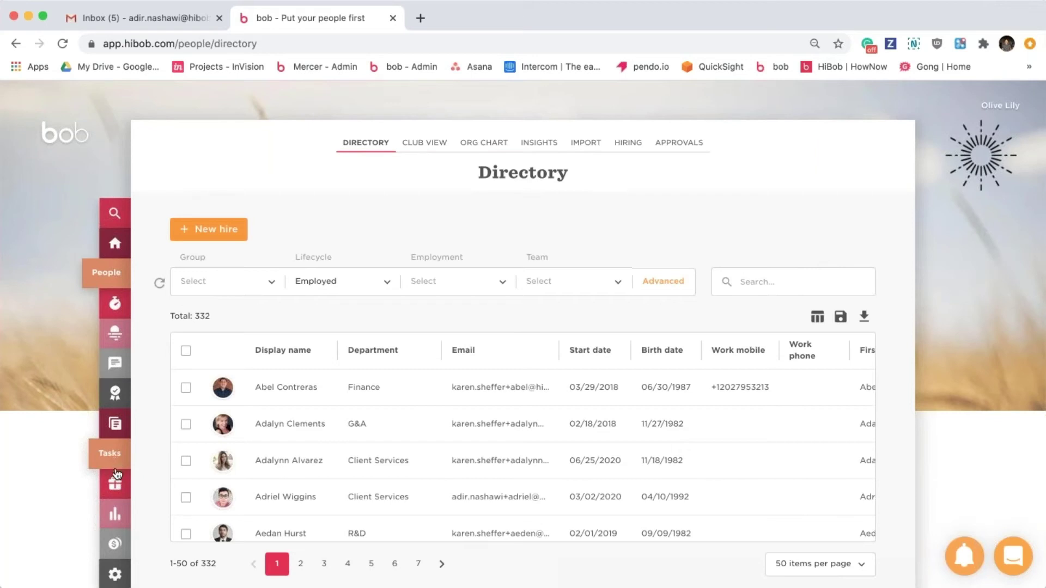
Open HiBob's company settings from the sidebar gear icon.
click(103, 573)
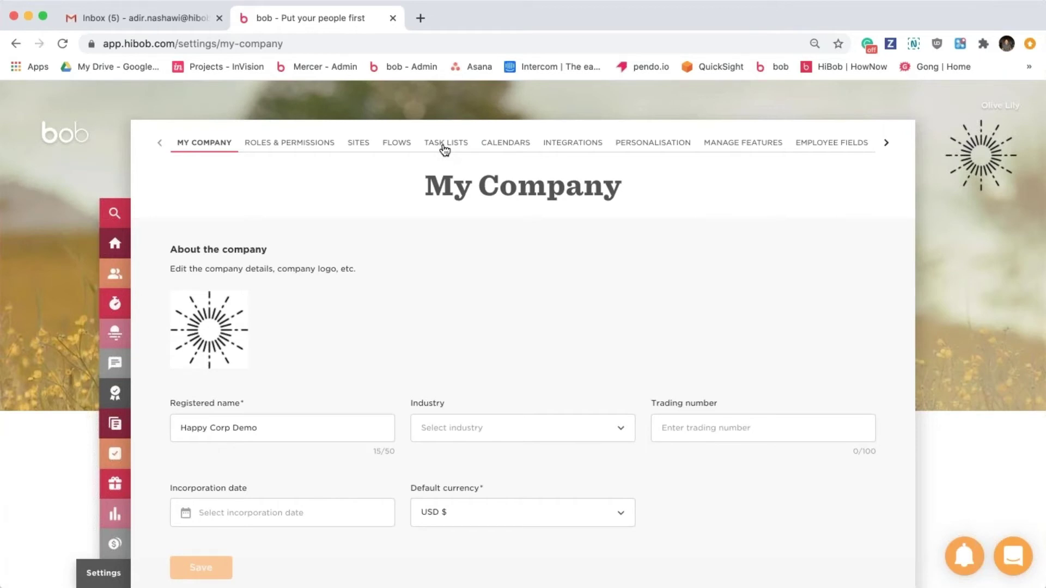
Review the existing task lists under Task Lists and start a new task list.
click(445, 146)
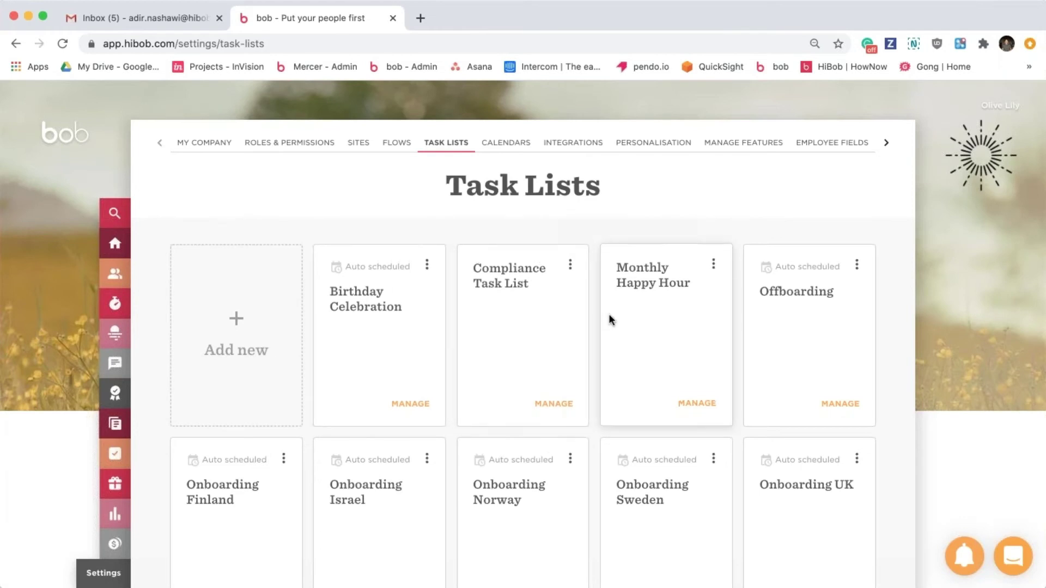
scroll(674, 331, down, 4)
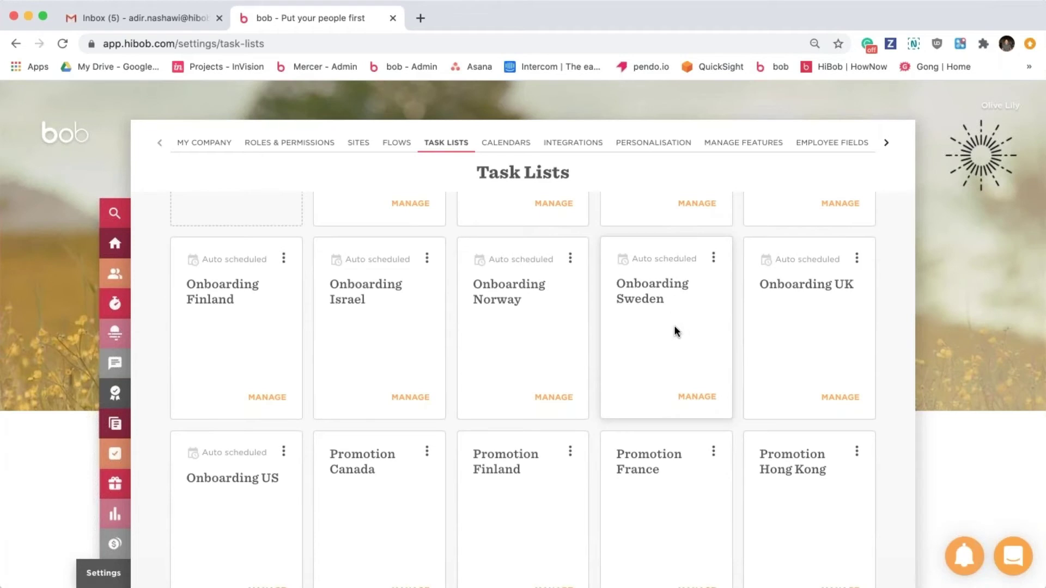
scroll(674, 329, up, 4)
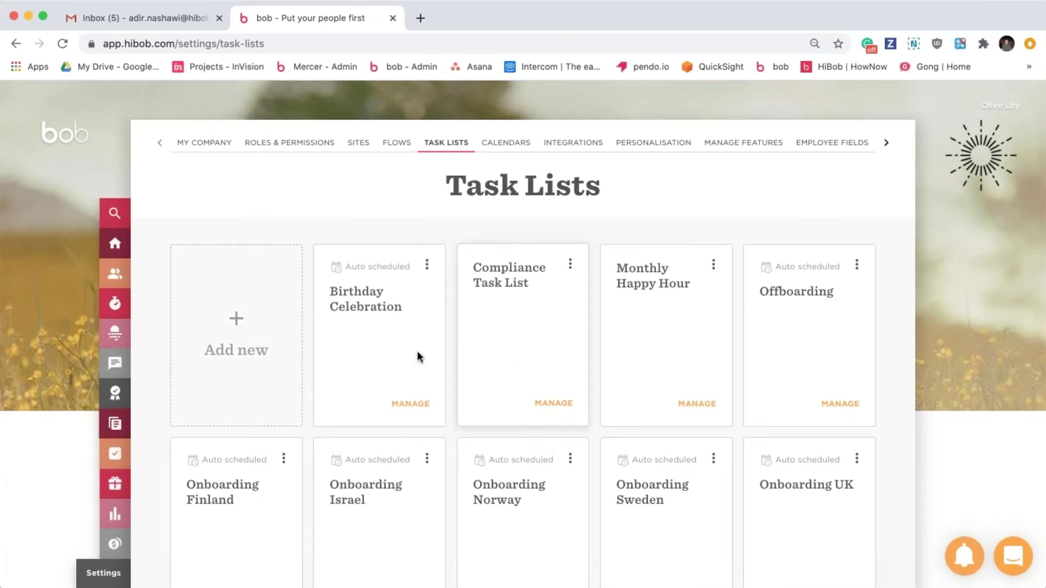
click(427, 265)
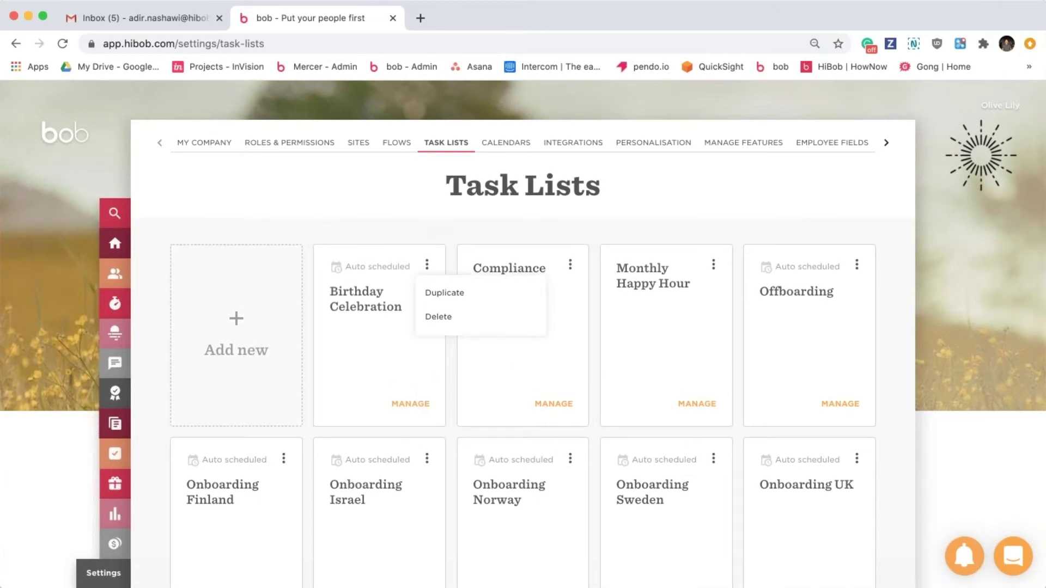
click(426, 231)
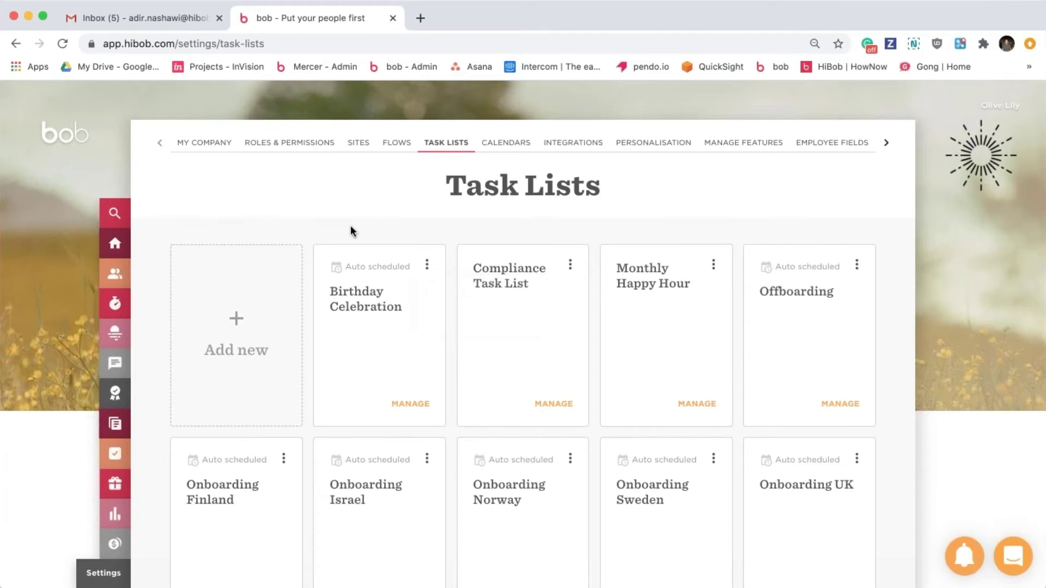
click(239, 312)
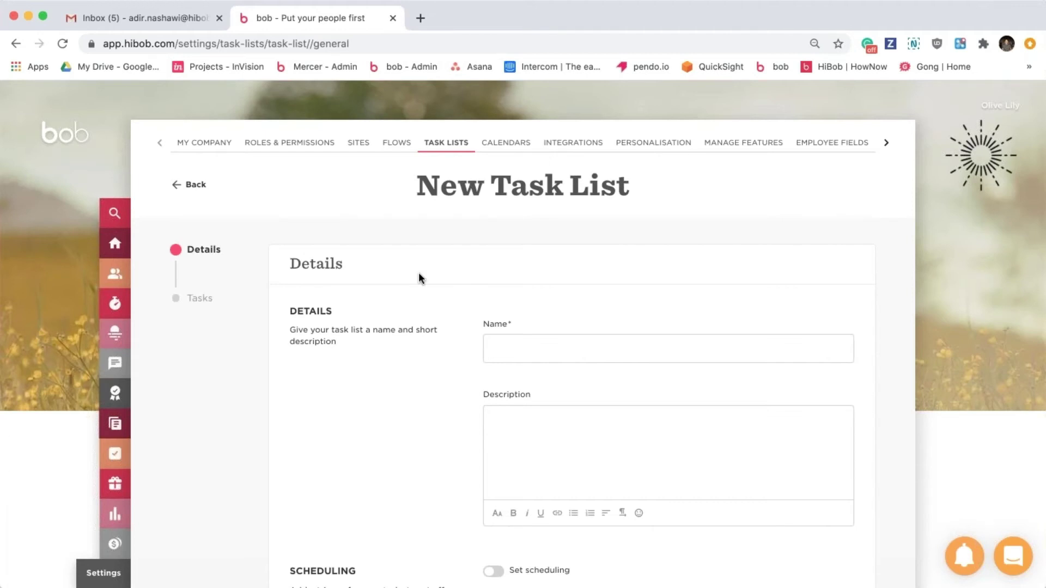
Enter name 'Onboarding UK site' and description 'This is the task list for the UK site'.
click(540, 346)
scroll(540, 347, down, 2)
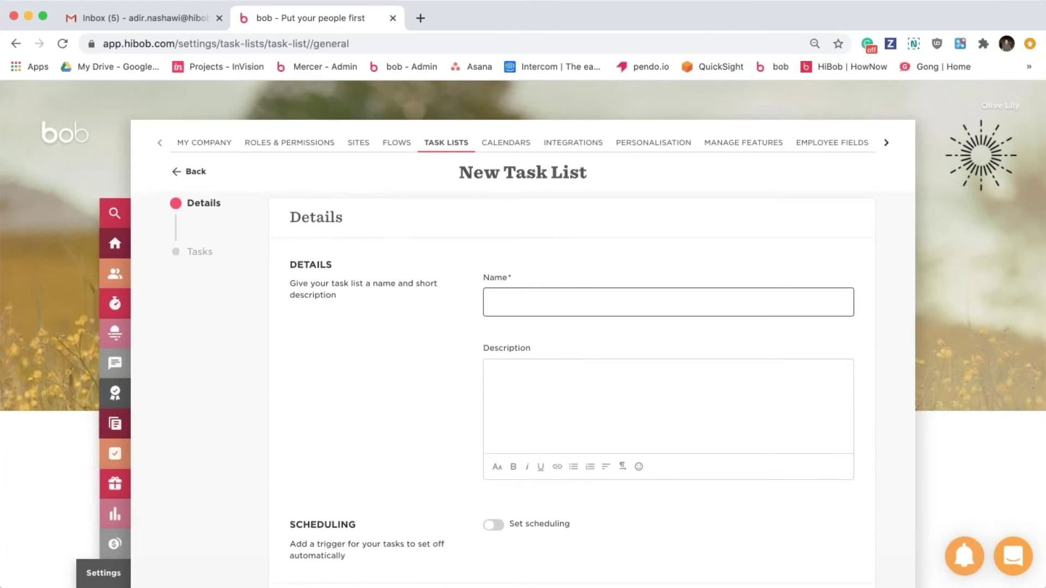
text(Onboarding UK site)
click(535, 391)
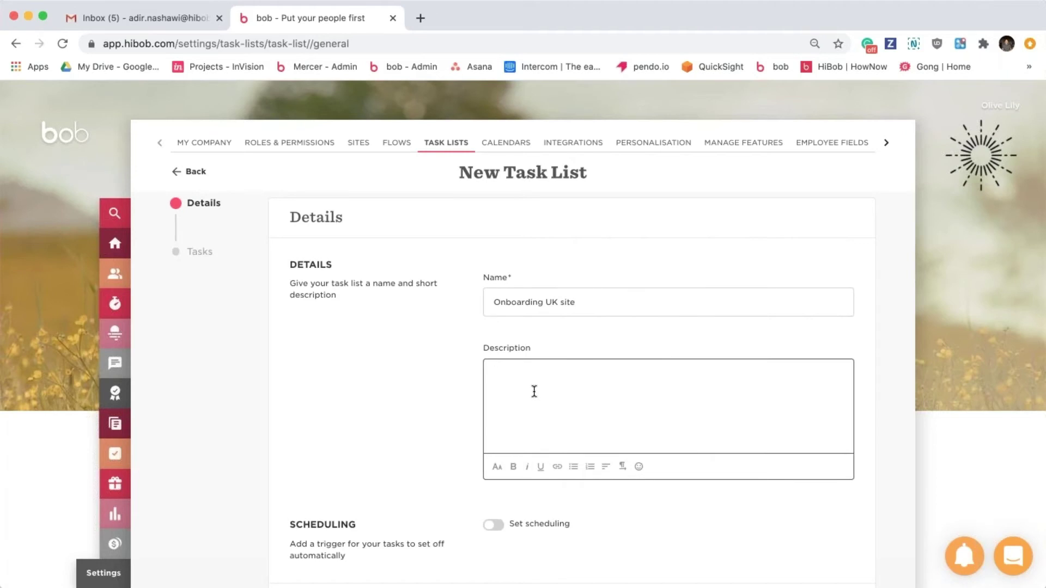
text(This is the task list for the UK site)
scroll(638, 400, down, 2)
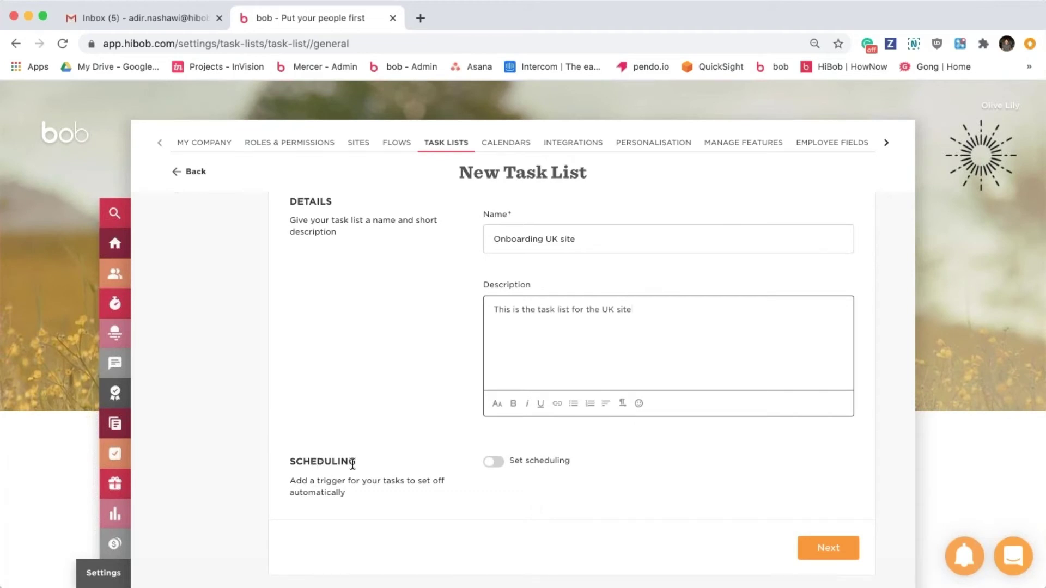
Enable scheduling so the list triggers 10 days before the employee's Start date.
click(492, 463)
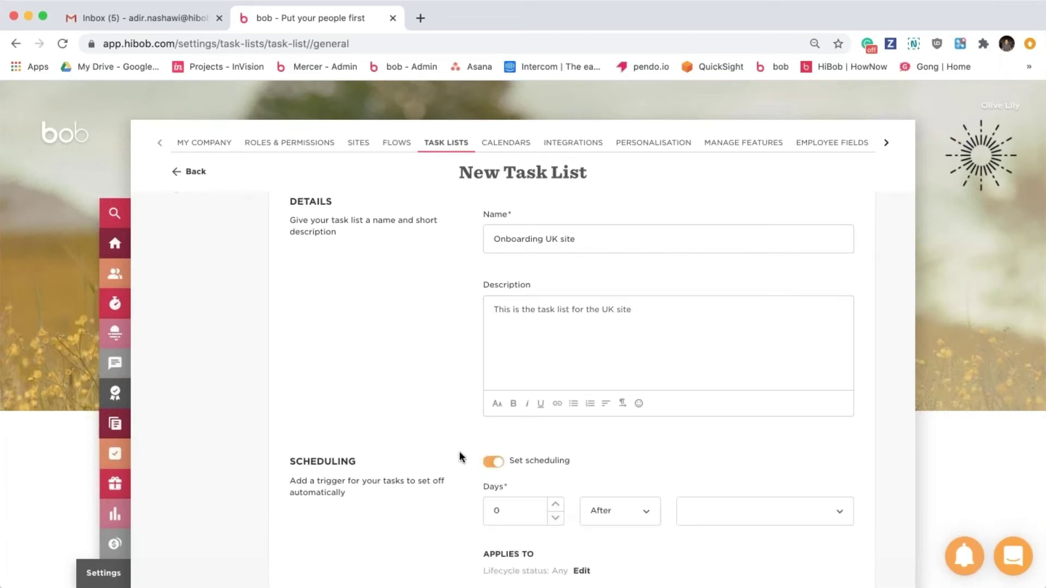
scroll(460, 456, down, 3)
scroll(460, 452, down, 1)
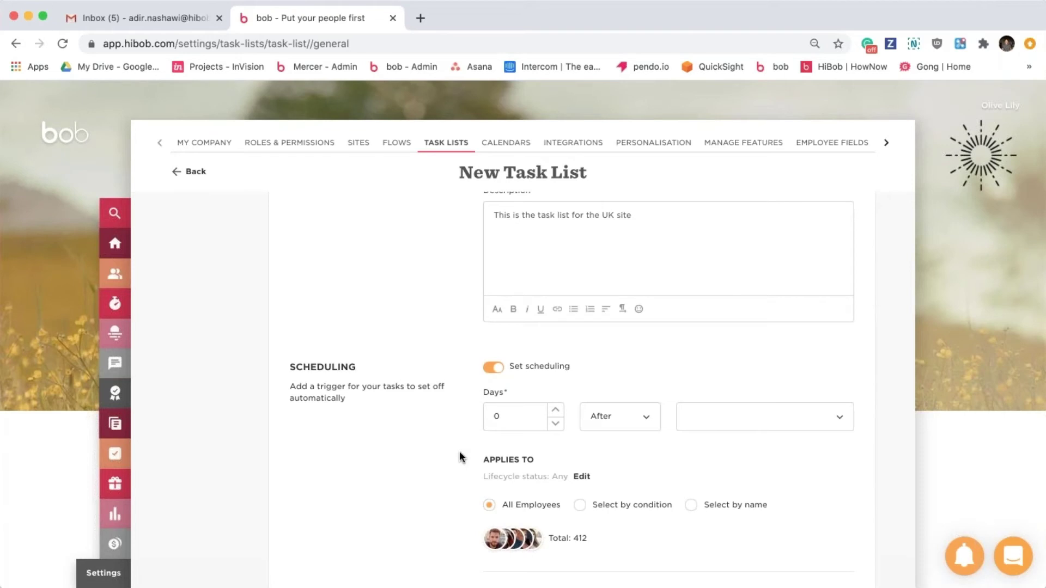
click(524, 416)
text(10)
click(624, 417)
click(634, 359)
click(786, 421)
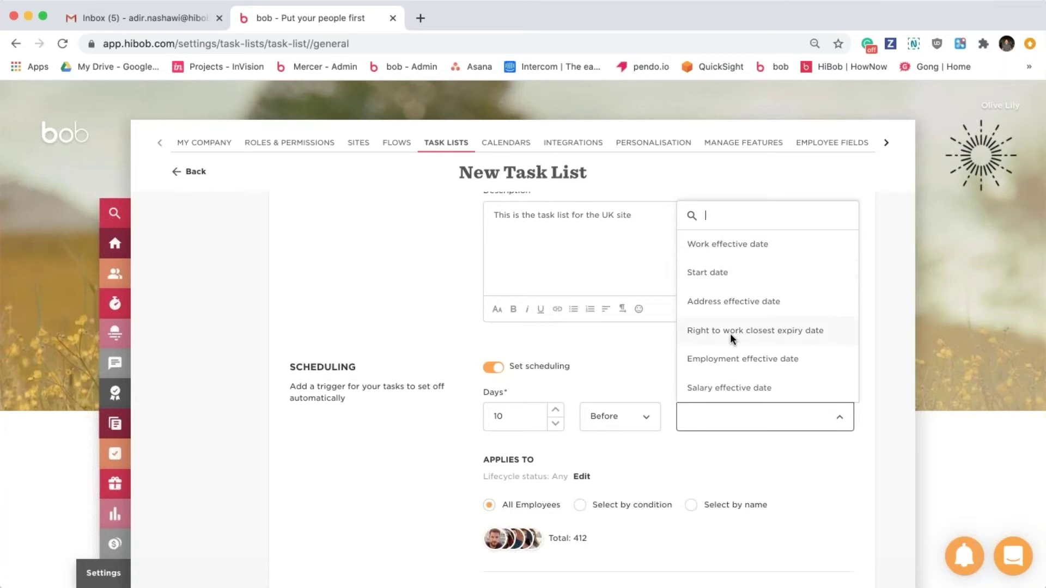
scroll(730, 333, down, 3)
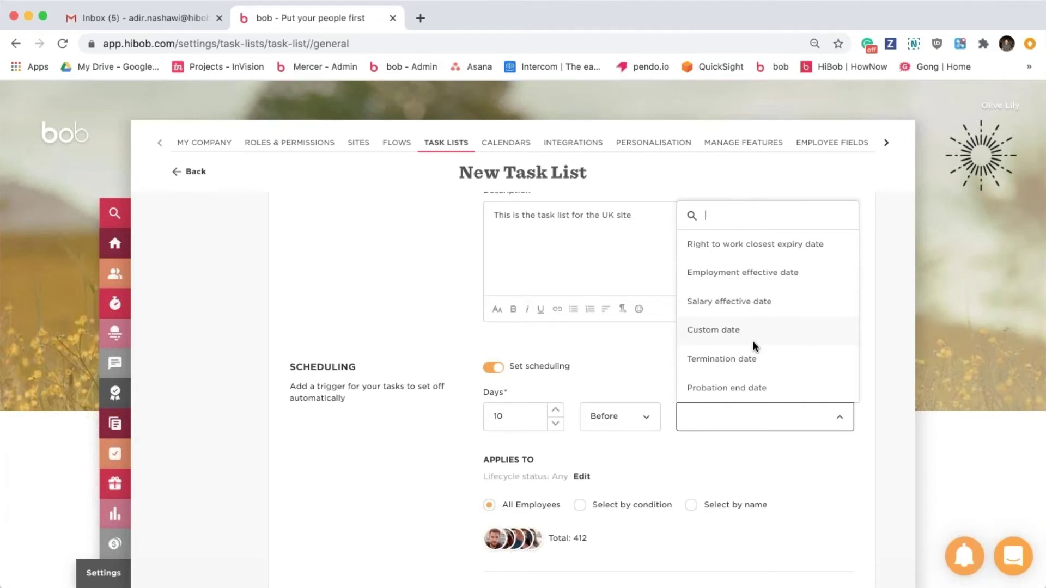
scroll(753, 341, down, 3)
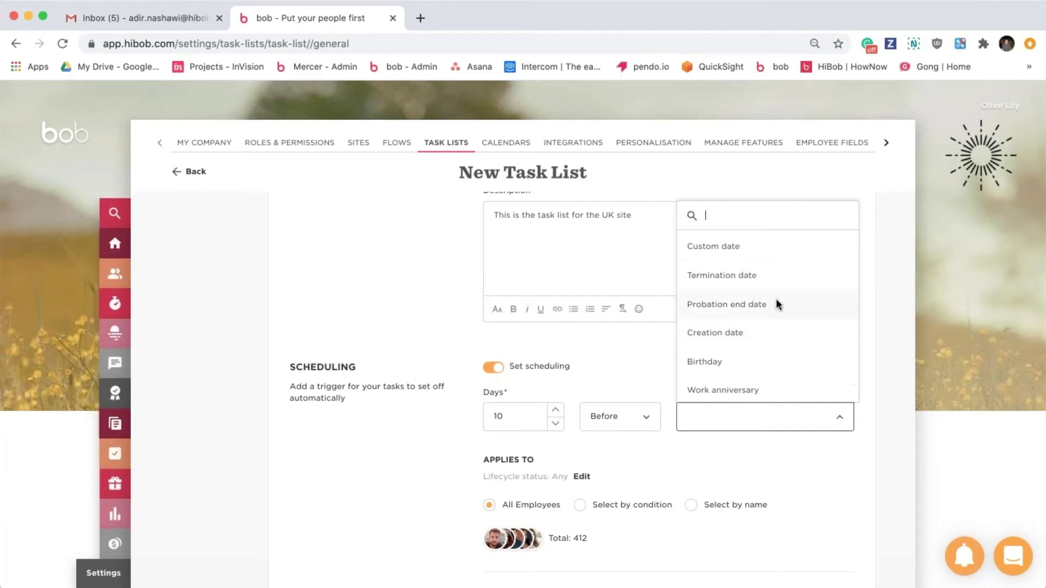
scroll(777, 303, down, 1)
scroll(777, 303, up, 7)
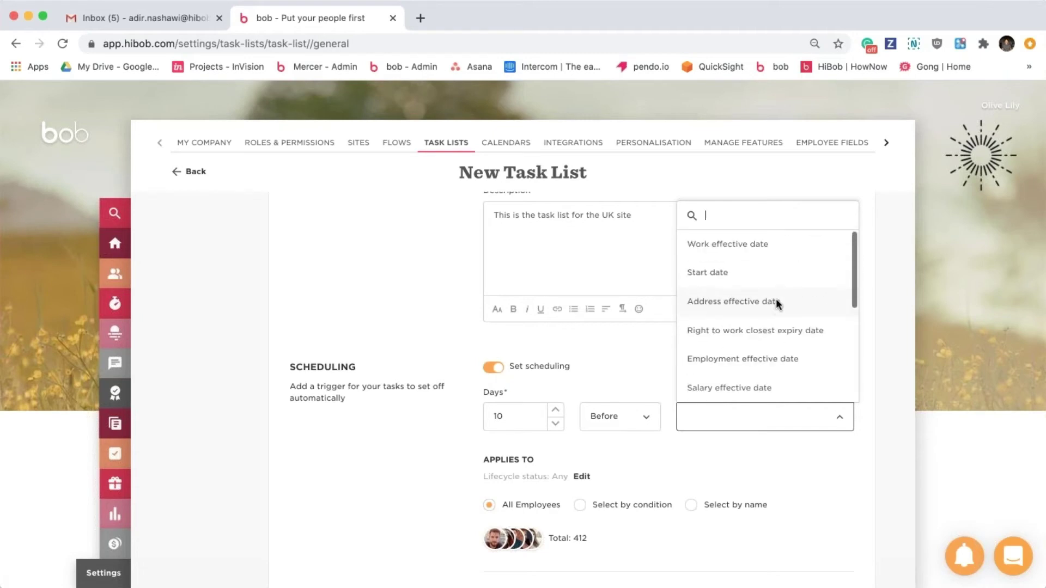
click(742, 273)
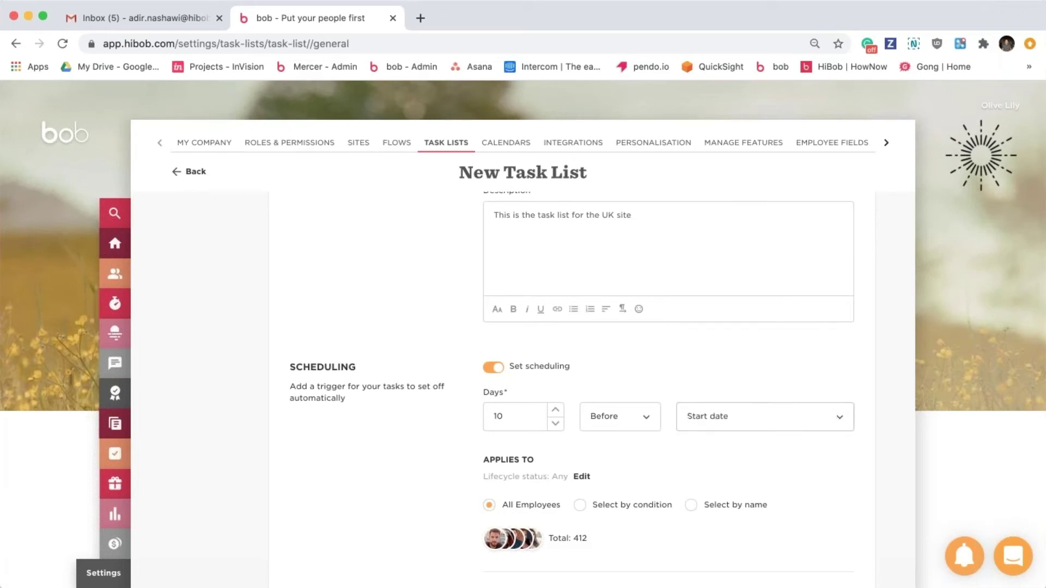
Choose 'Select by condition' for who the list applies to.
scroll(599, 321, down, 3)
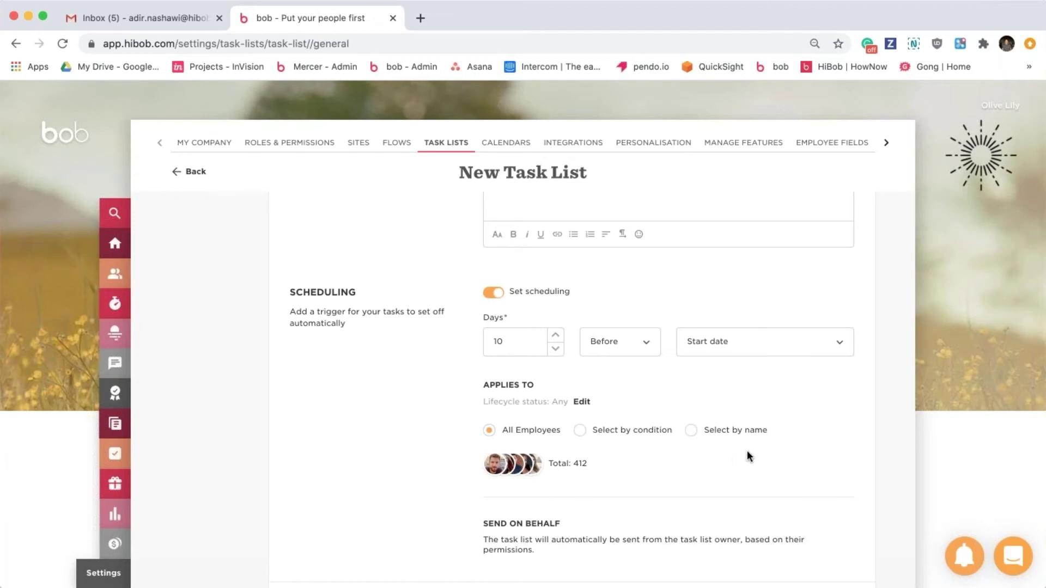
click(581, 430)
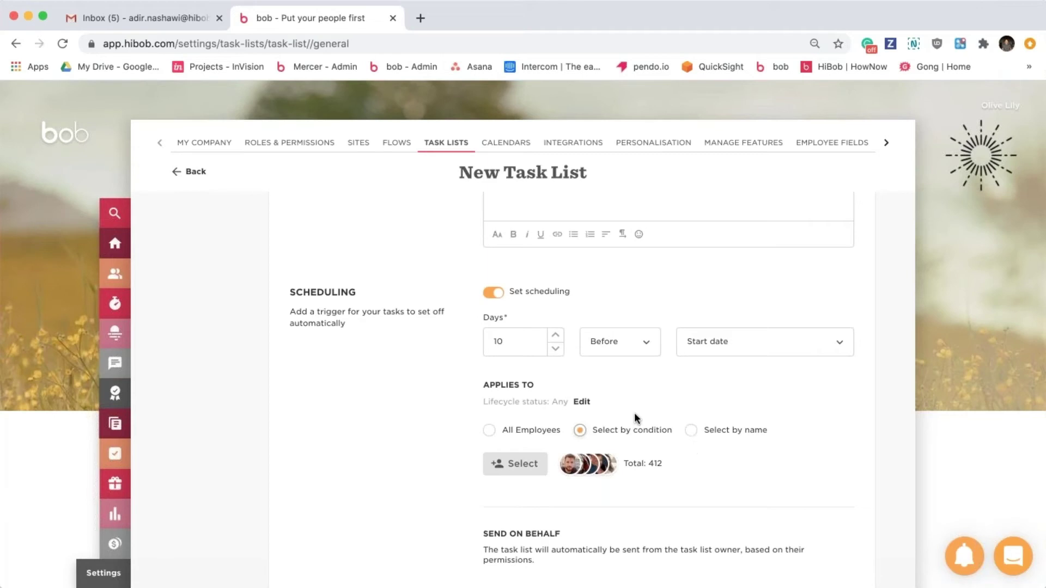
click(514, 464)
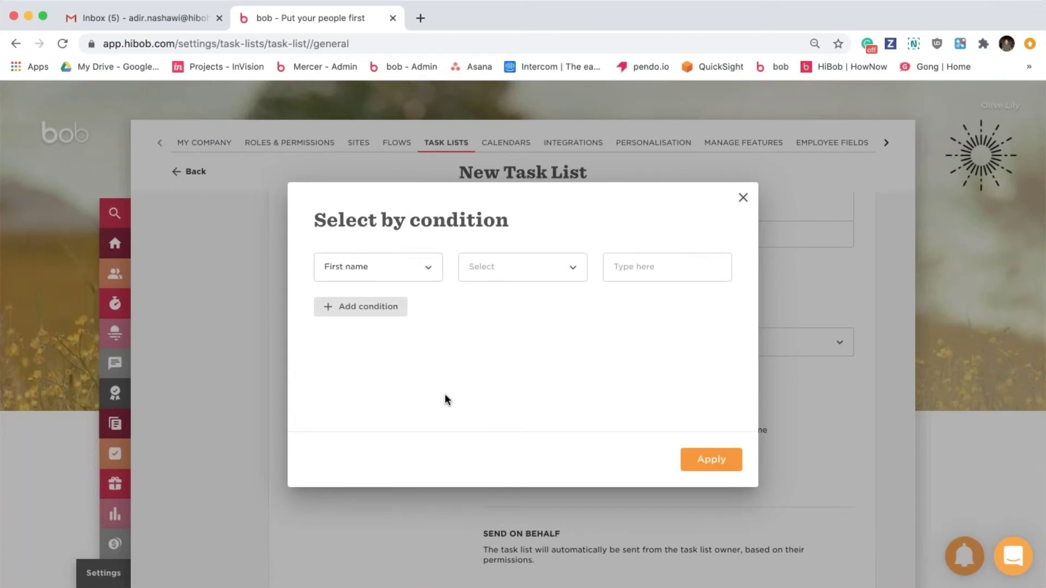
Add the condition Site Equals London.
click(412, 273)
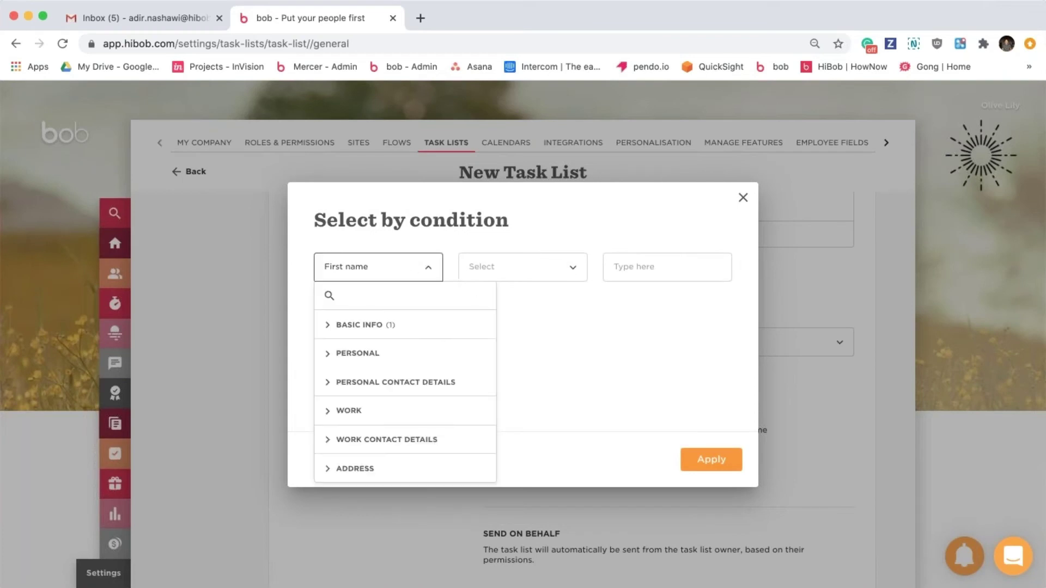
text(site)
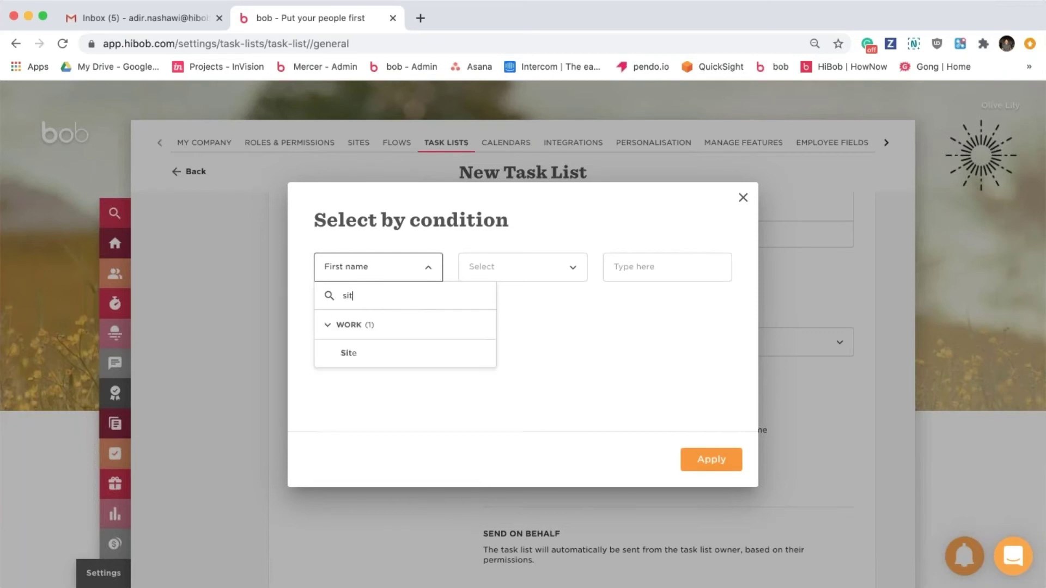
click(429, 352)
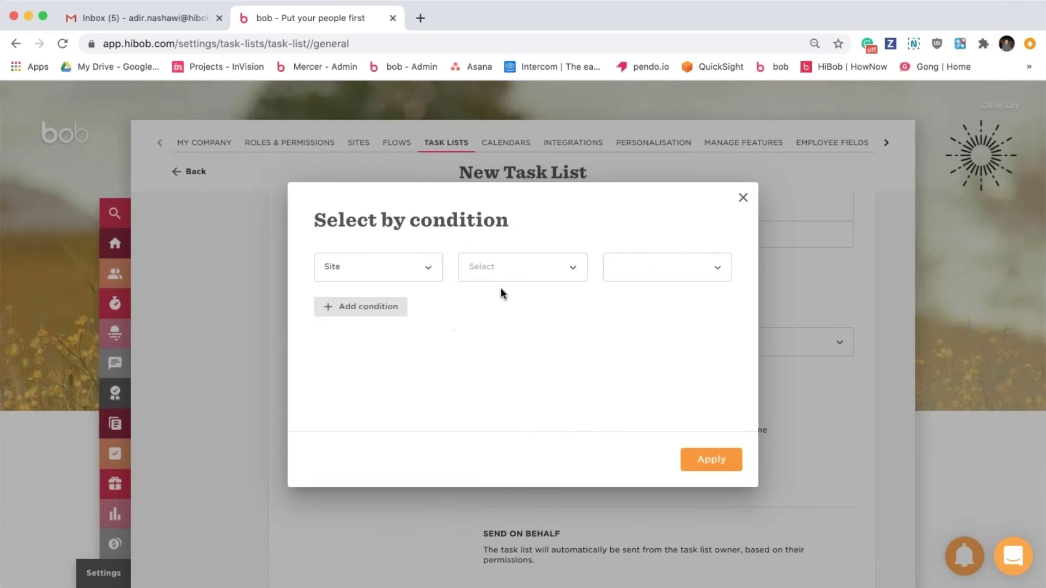
click(521, 270)
click(528, 320)
click(667, 269)
click(638, 409)
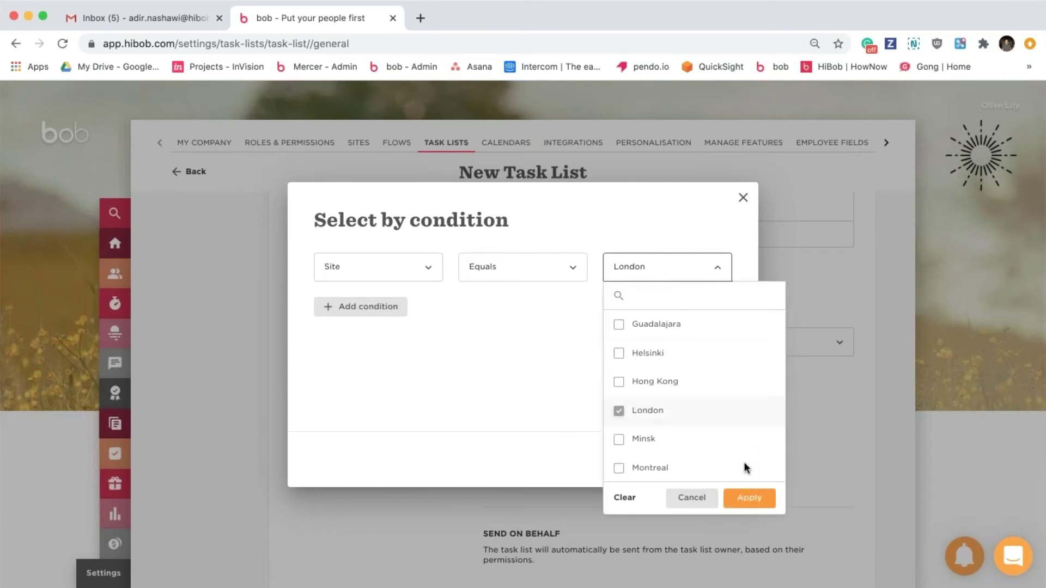
click(746, 498)
Add a second condition, Department Does not equal G&A, and apply both conditions.
click(373, 308)
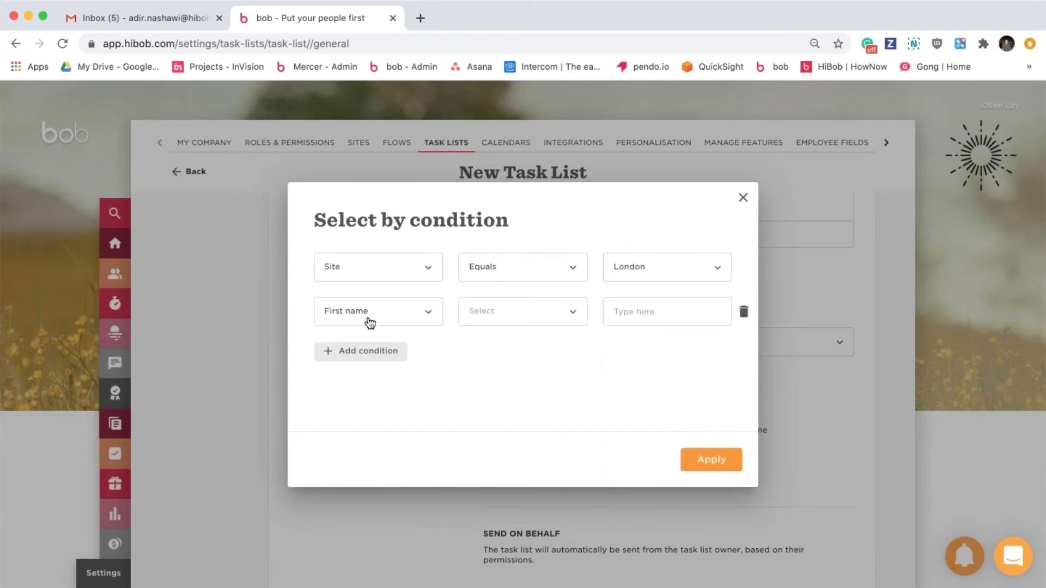
click(367, 319)
text(dep)
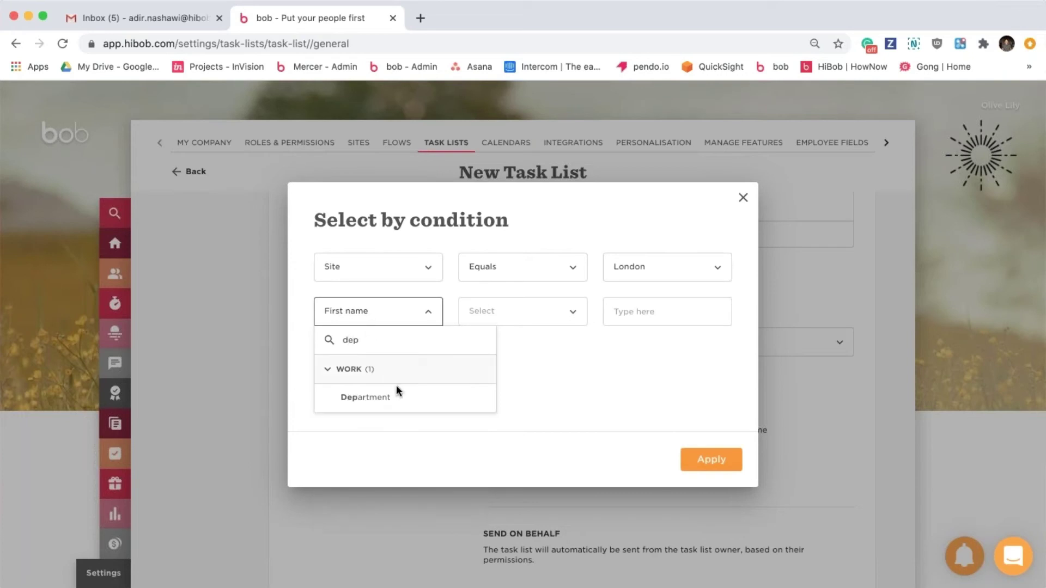
click(401, 396)
click(512, 322)
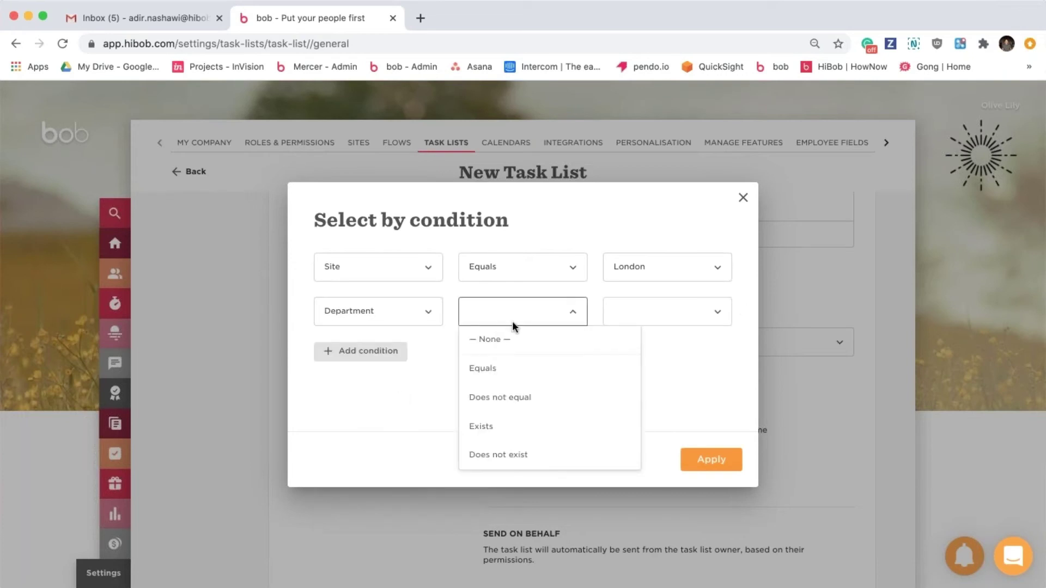
click(539, 399)
click(643, 313)
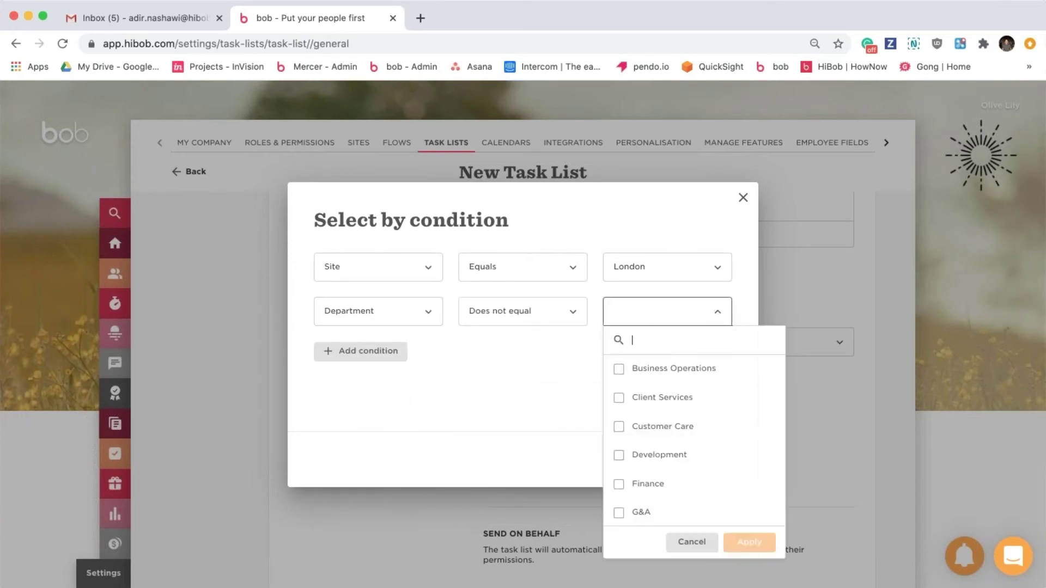
click(634, 512)
click(749, 545)
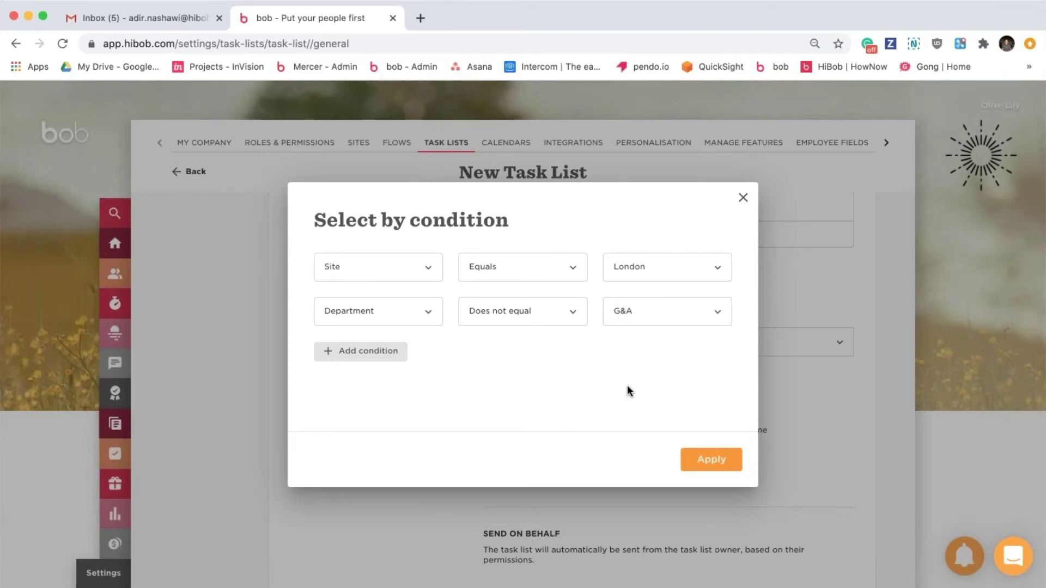
click(712, 459)
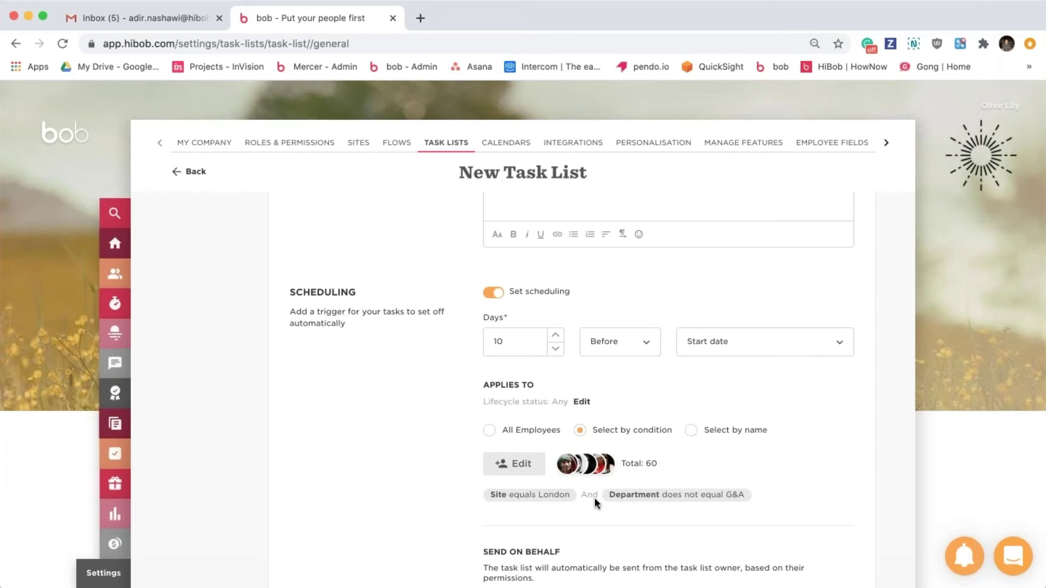
Review the Scheduling and Applies To details, then continue to the Tasks step.
scroll(594, 498, down, 2)
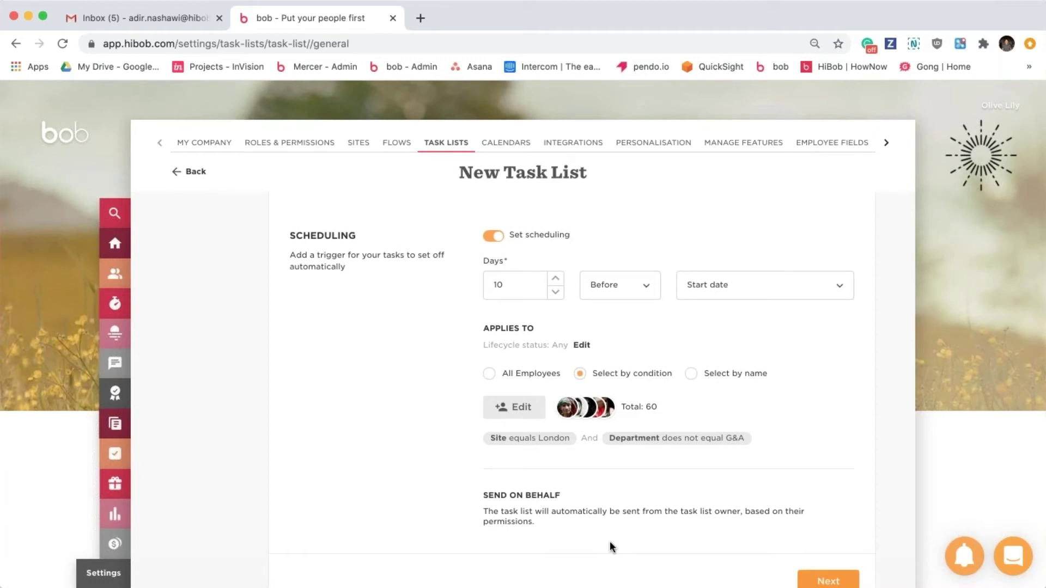
scroll(609, 541, up, 2)
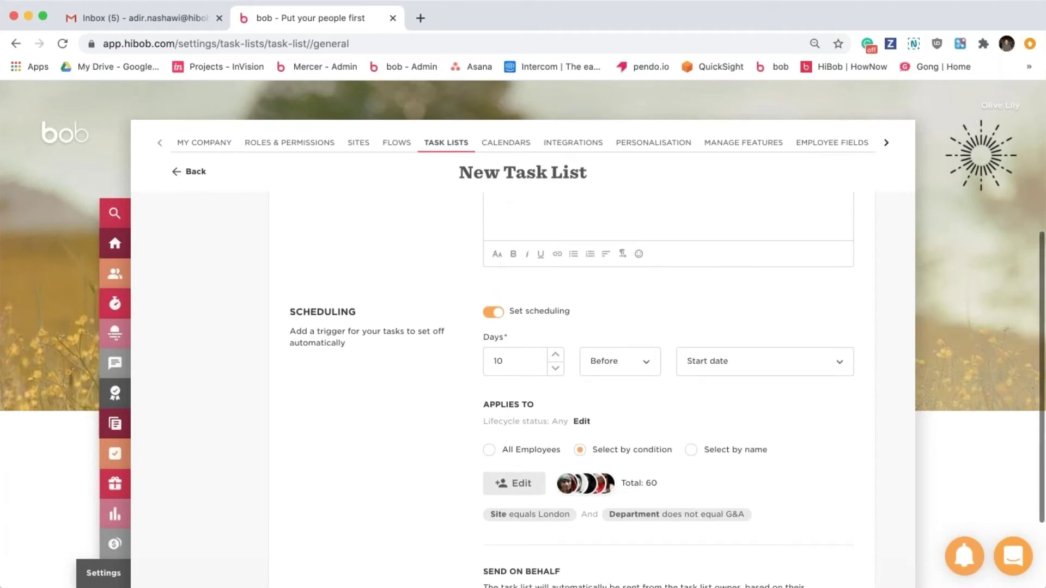
scroll(634, 339, down, 1)
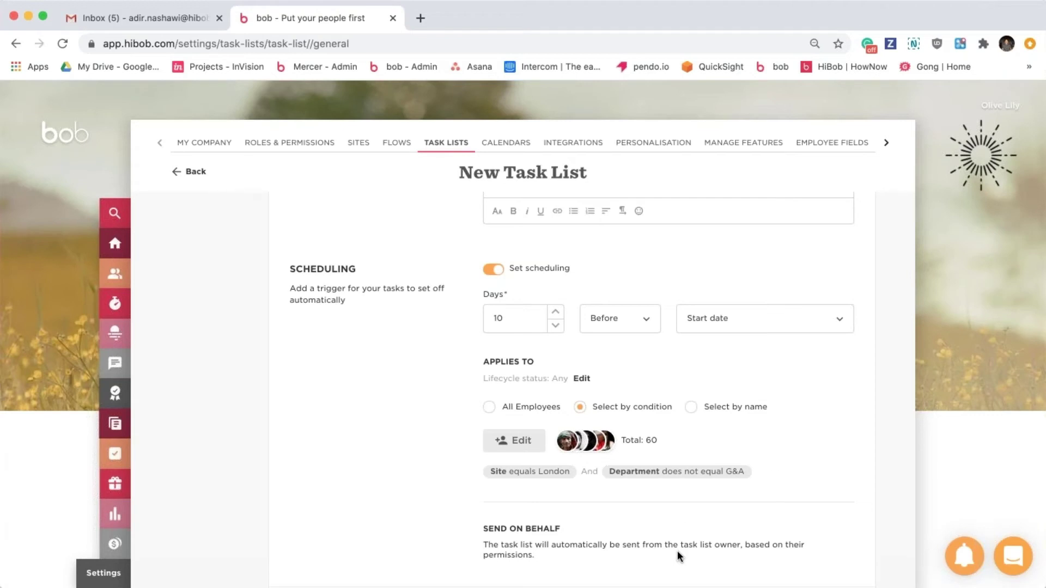
scroll(790, 445, down, 2)
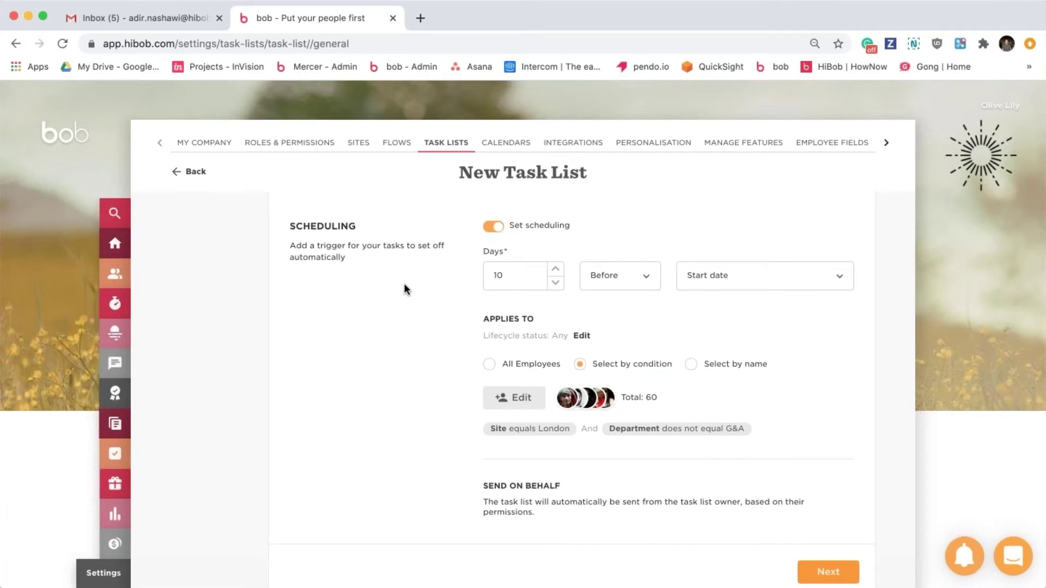
click(823, 574)
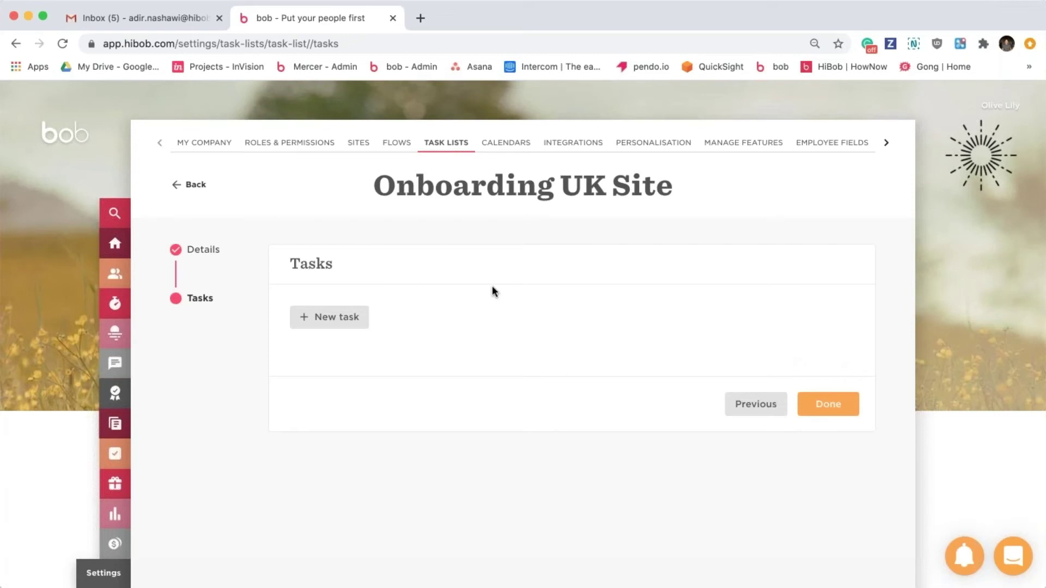
Add a new General Task to the Onboarding UK Site list.
click(333, 317)
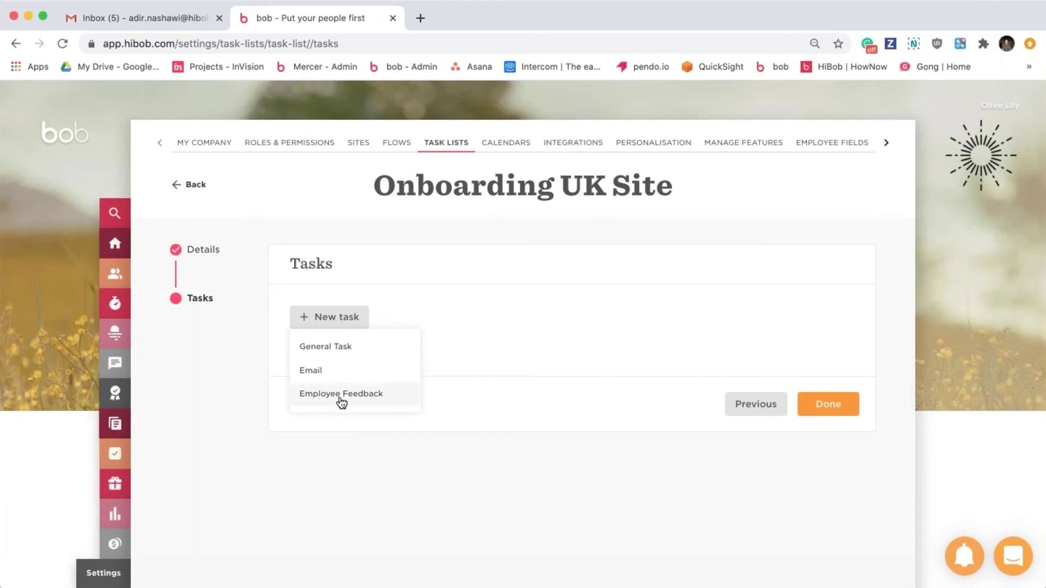
click(353, 350)
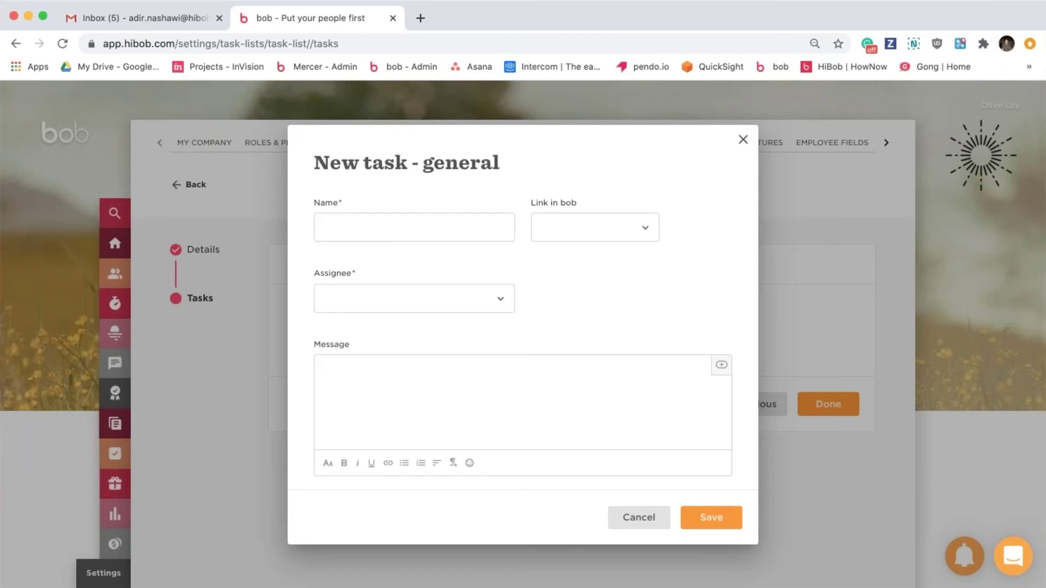
Name the task 'HR intro' and link it to Employee Profile > About.
click(424, 231)
text(HR intro)
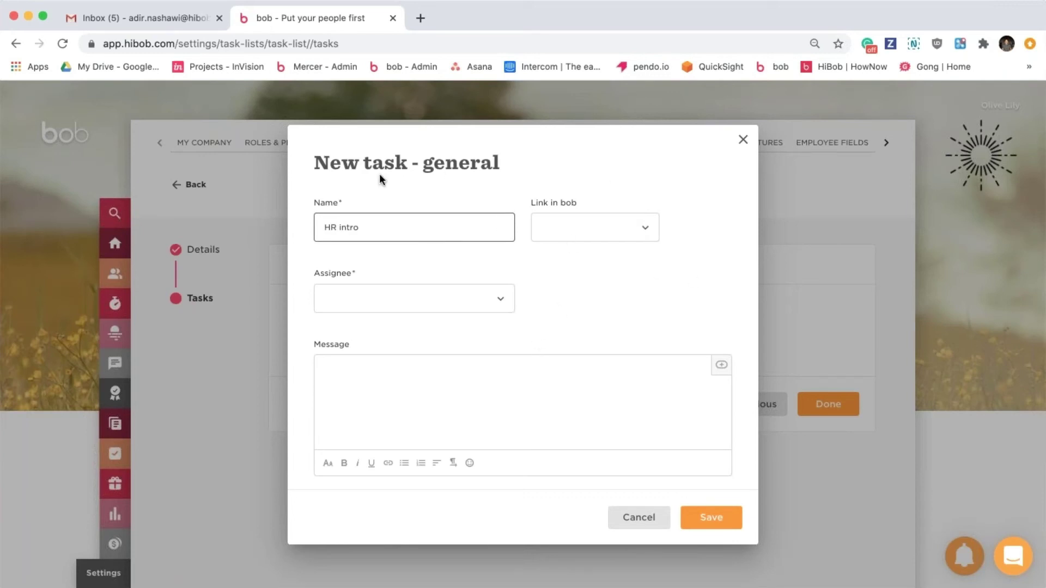
click(586, 241)
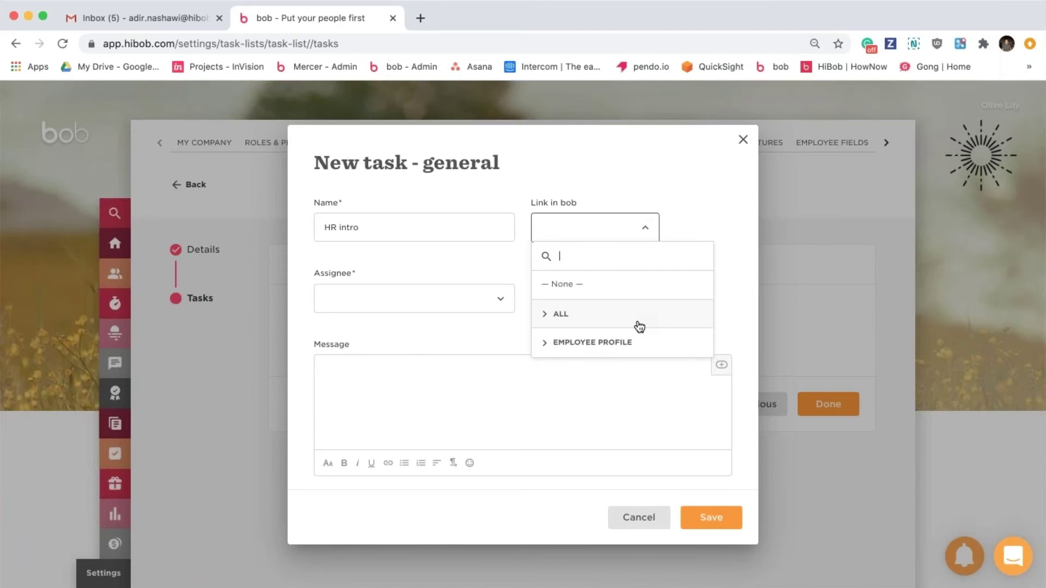
click(627, 316)
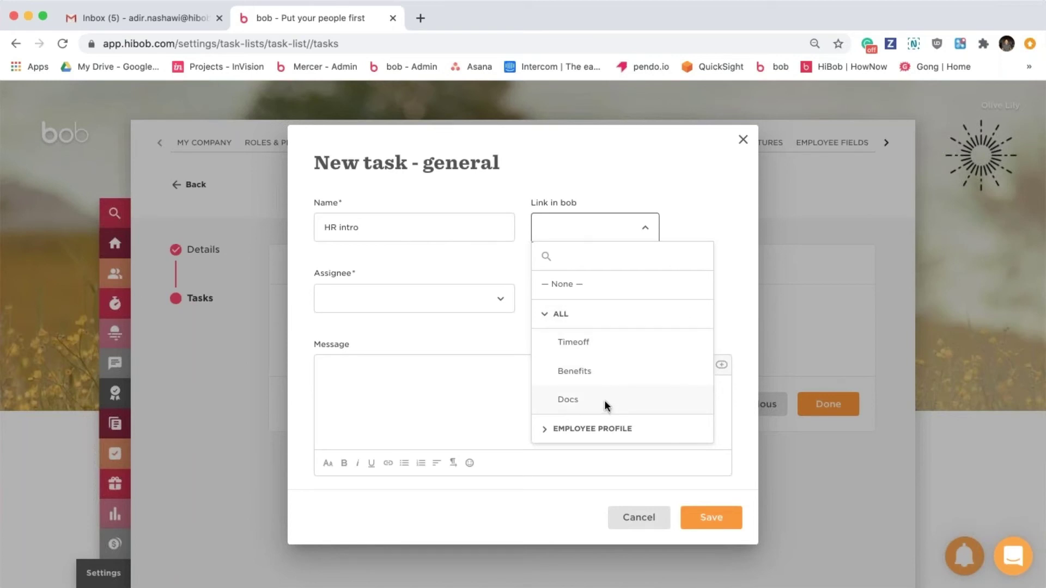
click(642, 436)
scroll(656, 371, down, 2)
scroll(656, 371, down, 1)
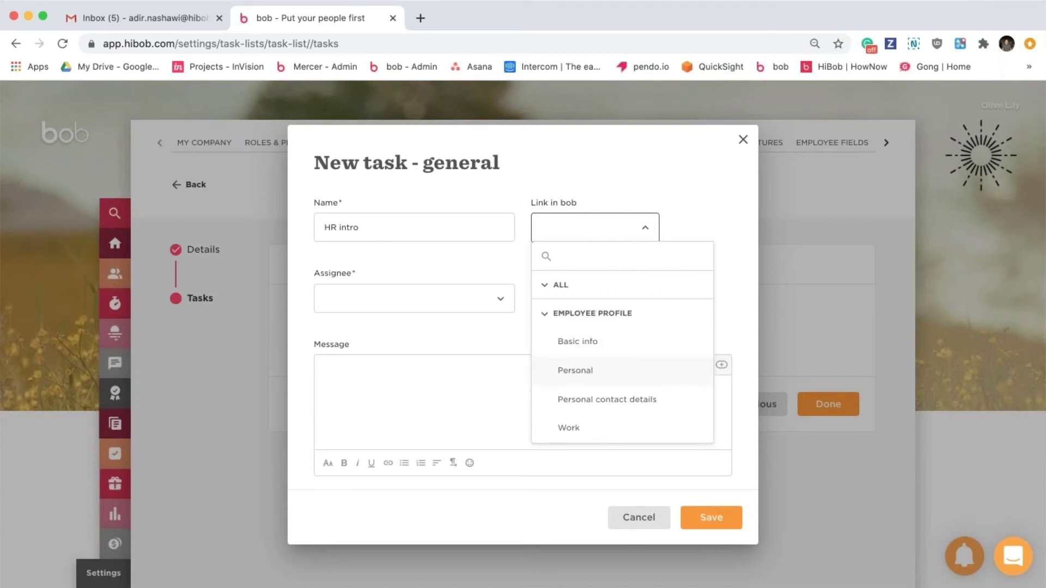
scroll(623, 380, down, 4)
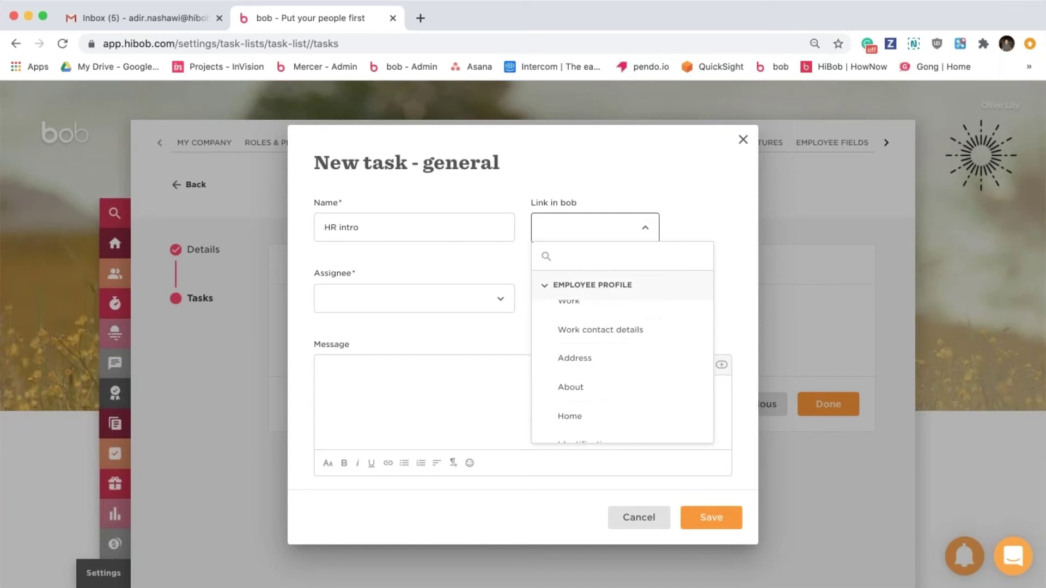
click(587, 390)
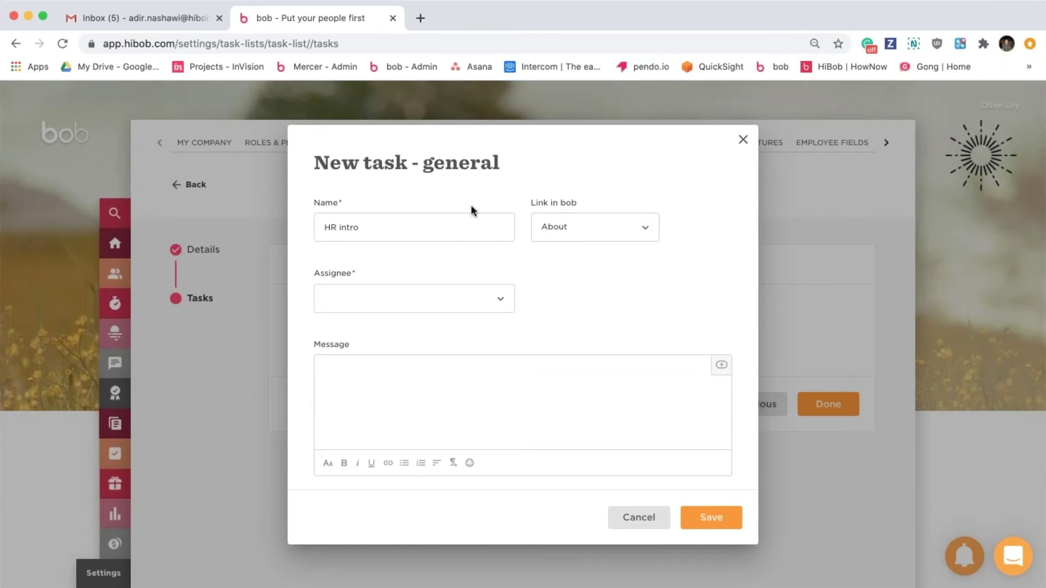
click(482, 297)
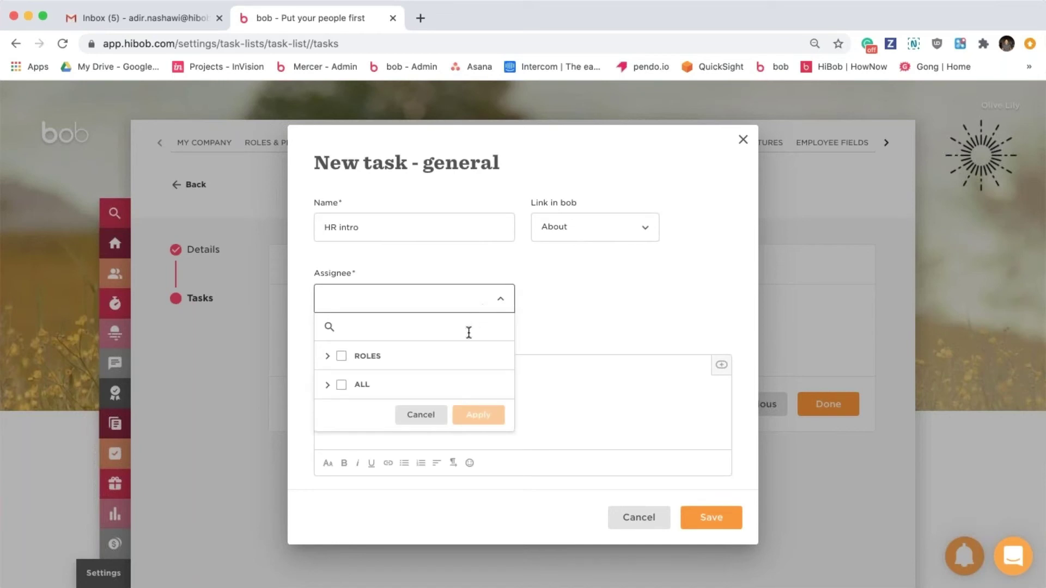
Assign HR intro to the HRBP role plus one individual employee.
click(429, 357)
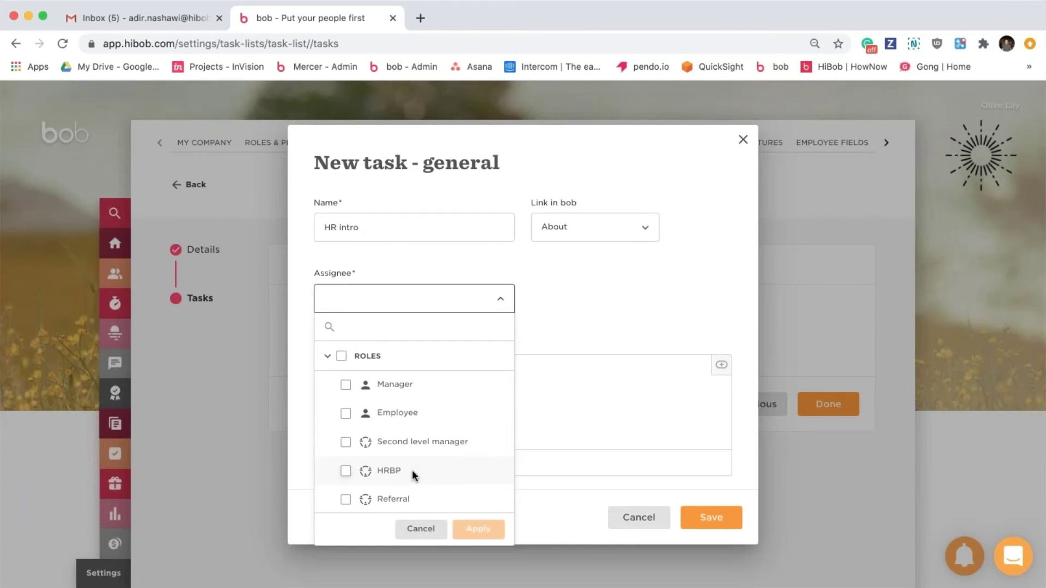
click(412, 472)
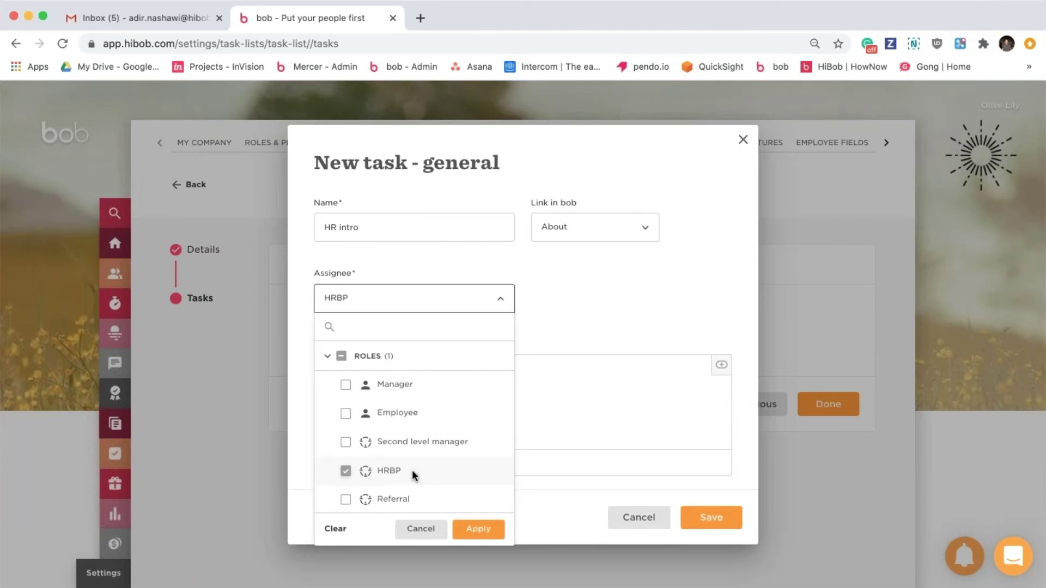
click(430, 354)
click(430, 380)
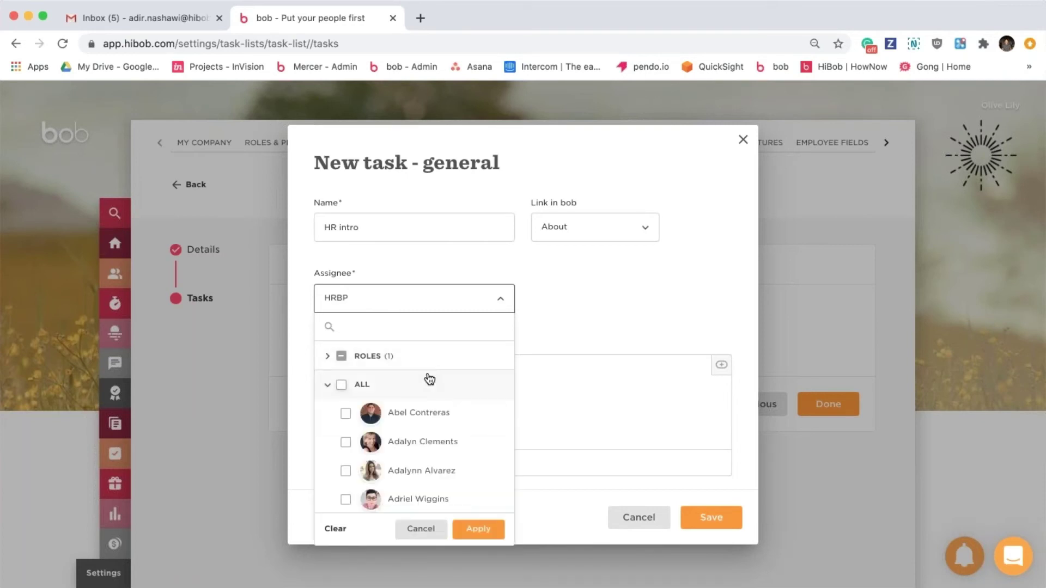
click(346, 441)
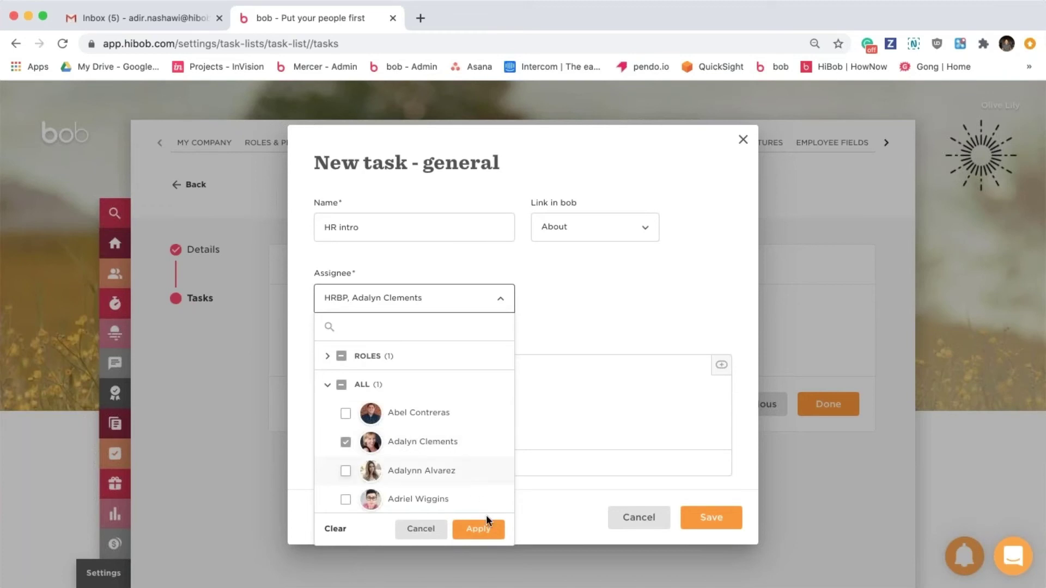
click(479, 531)
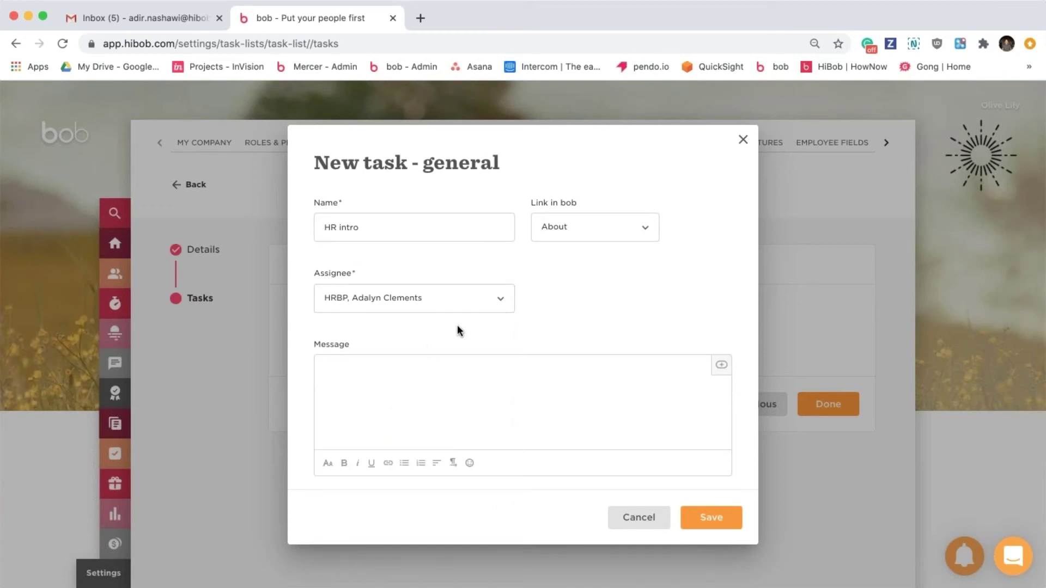
click(371, 394)
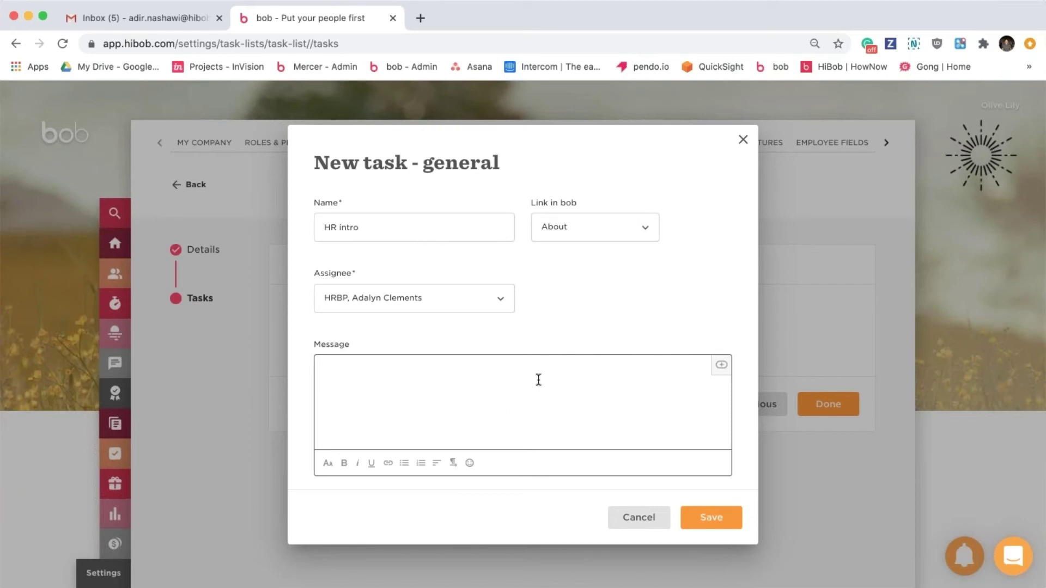
Write 'Hi' followed by the HRBP's display name, then begin the line 'Our new joiner'.
click(718, 373)
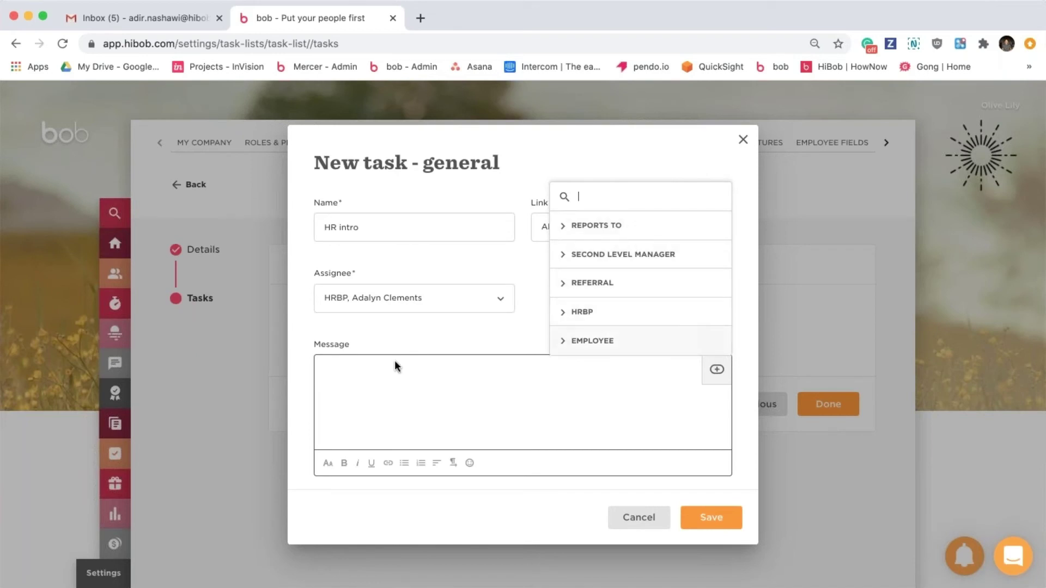
click(448, 381)
text(Hi)
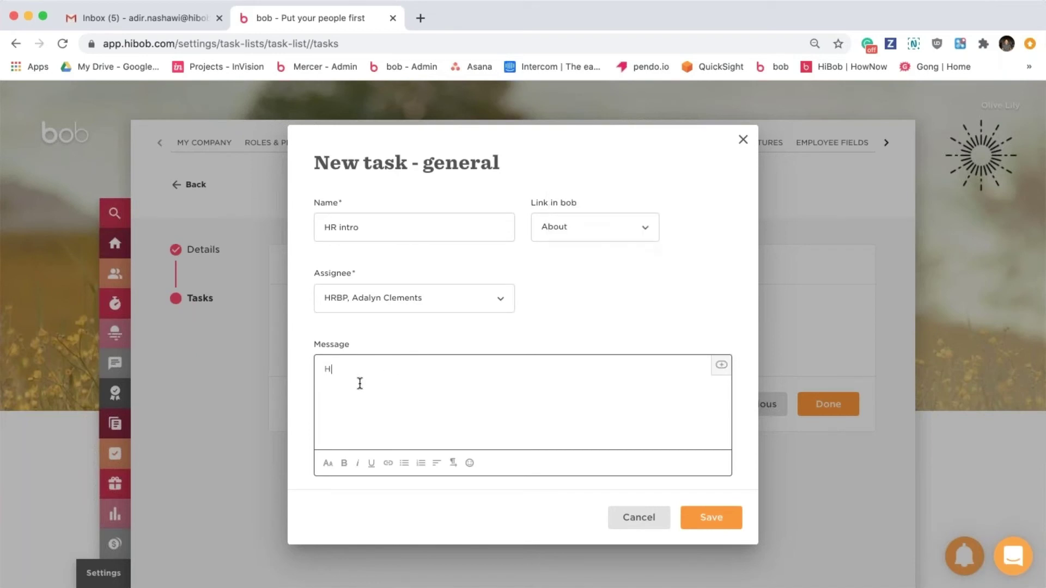
click(719, 366)
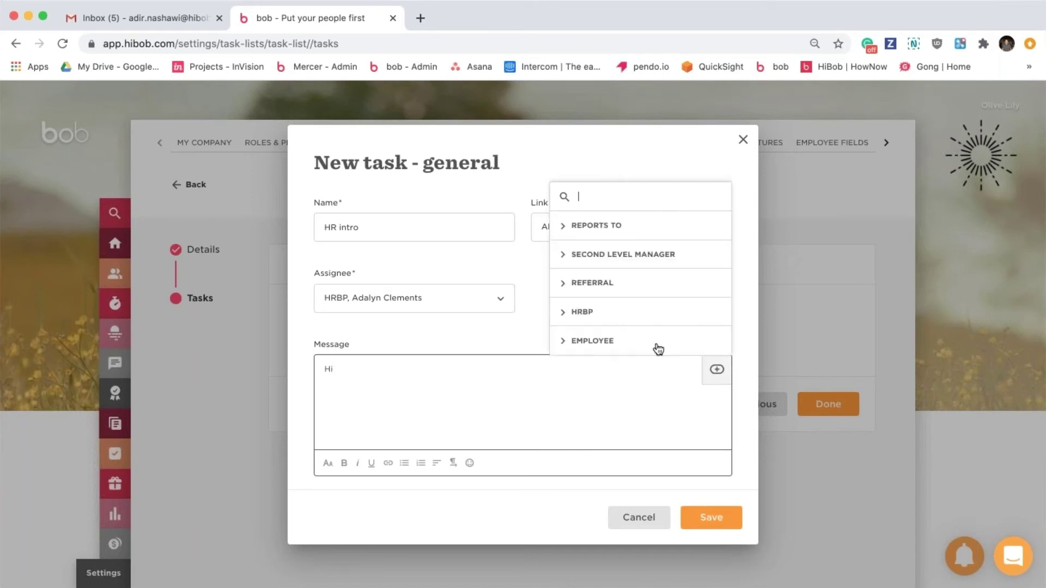
click(675, 311)
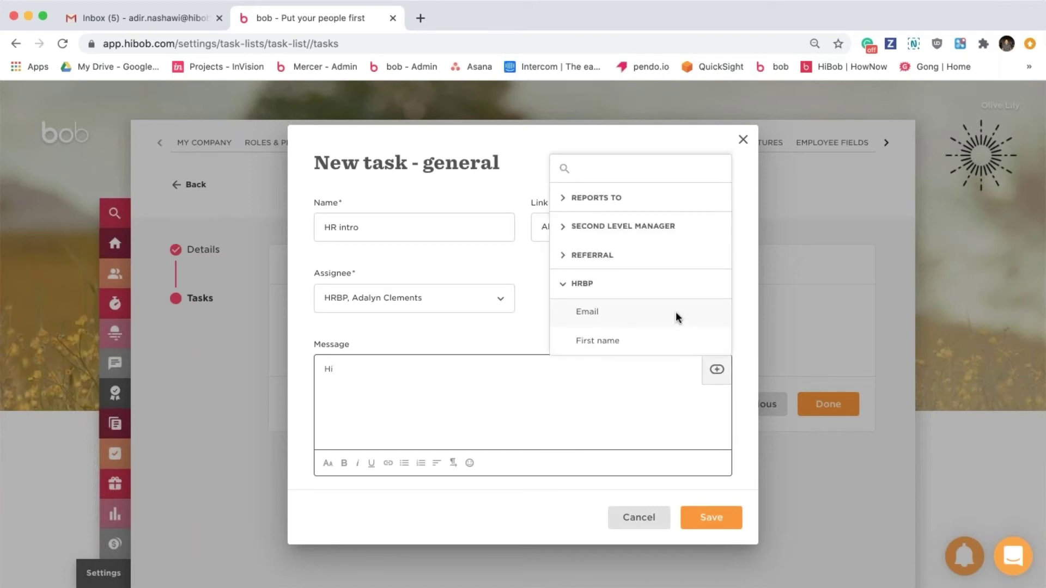
click(632, 338)
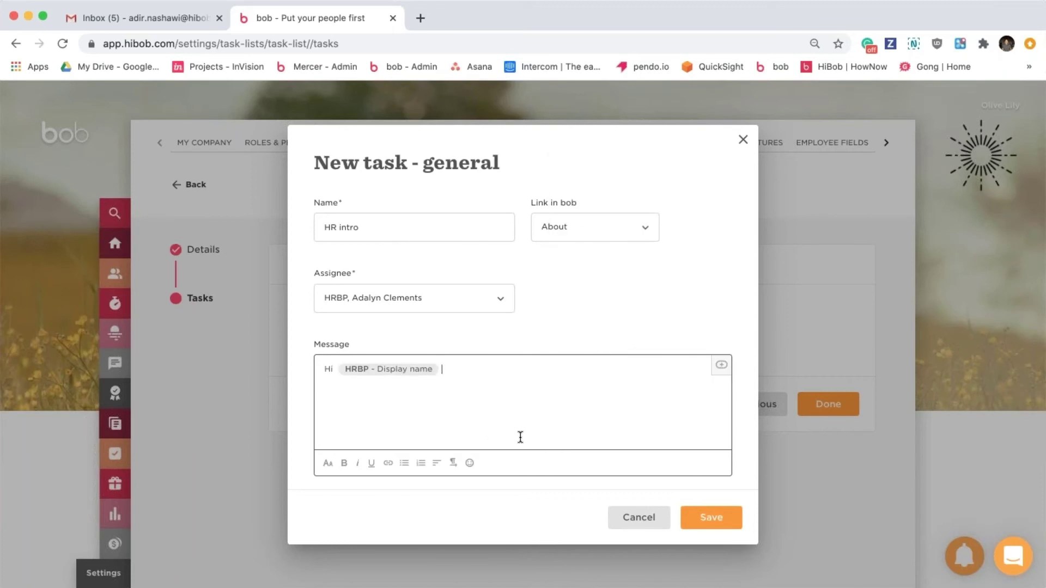
key(Return)
text(Our new joiner)
Complete the sentence with the joiner's display name, 'will be joining us on', and their start date.
click(721, 367)
click(670, 331)
scroll(623, 327, down, 3)
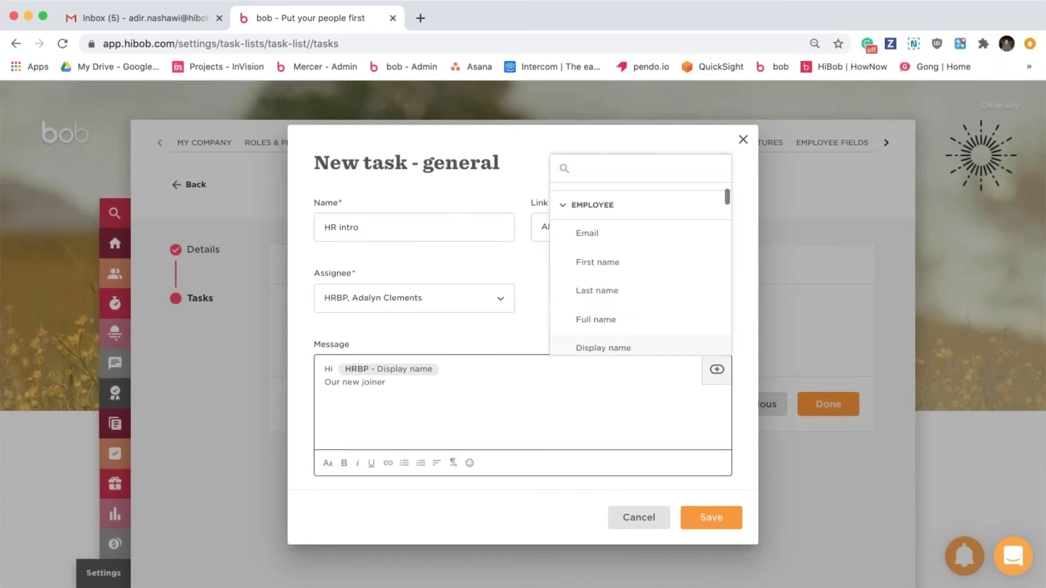
click(623, 344)
text(will )
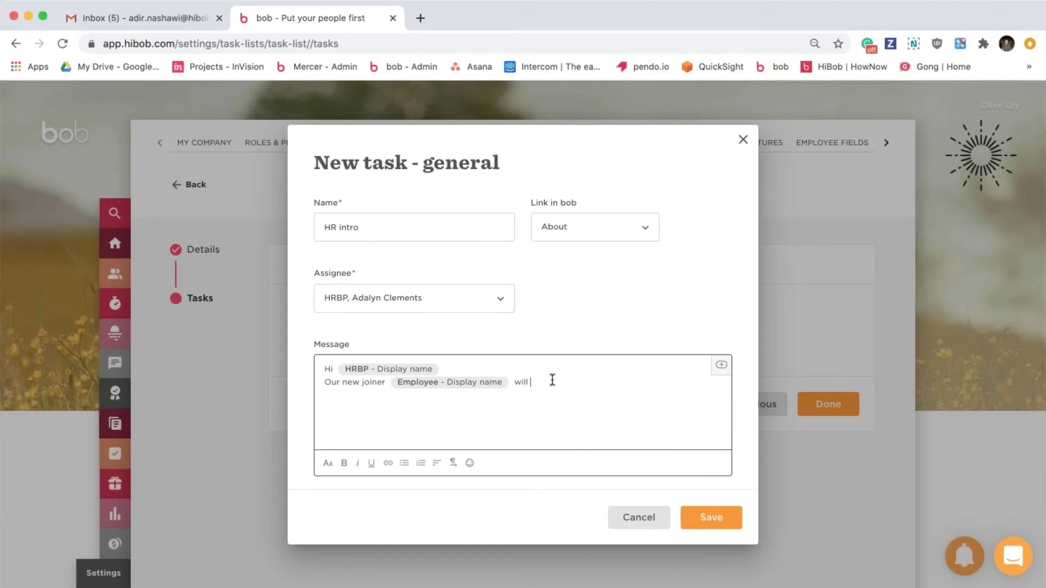
text(be joining us on)
click(717, 369)
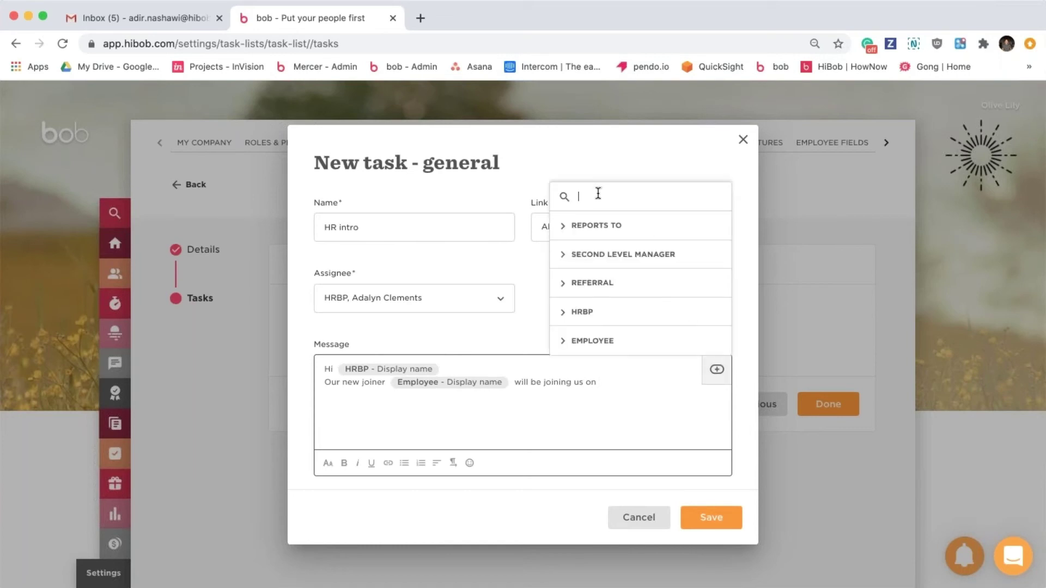
text(st)
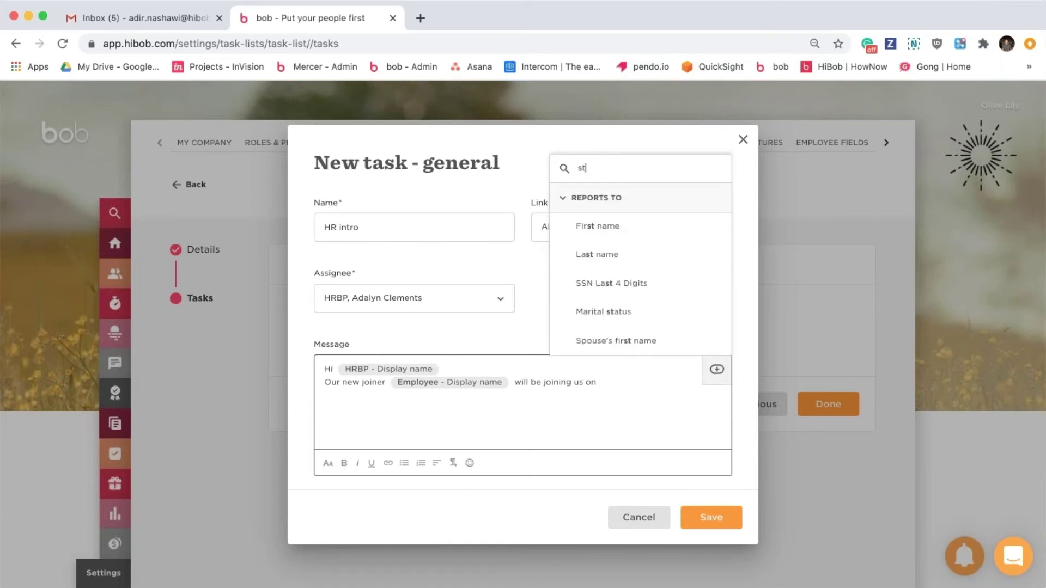
text(ar)
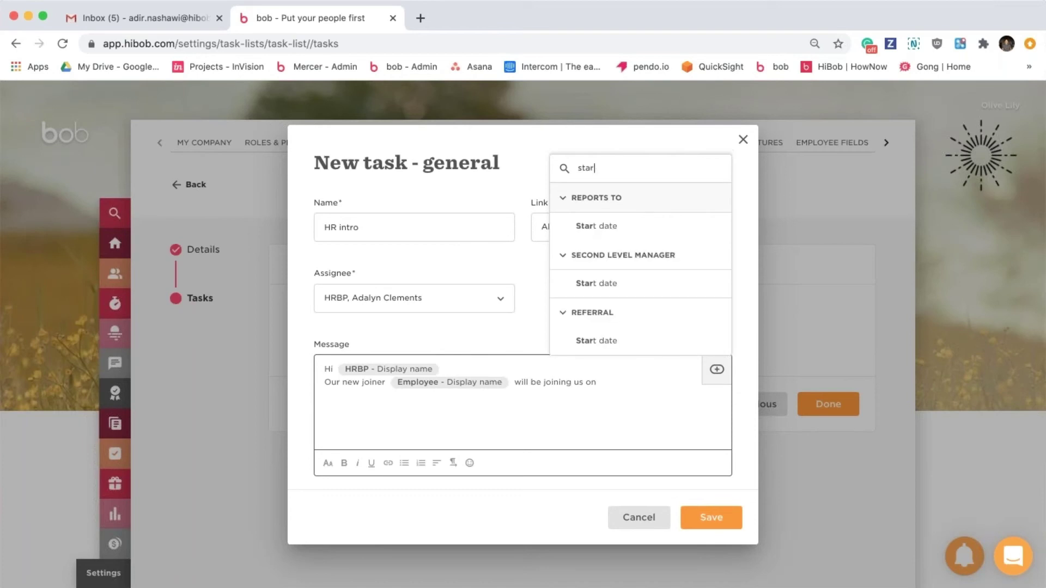
scroll(623, 271, down, 3)
click(611, 338)
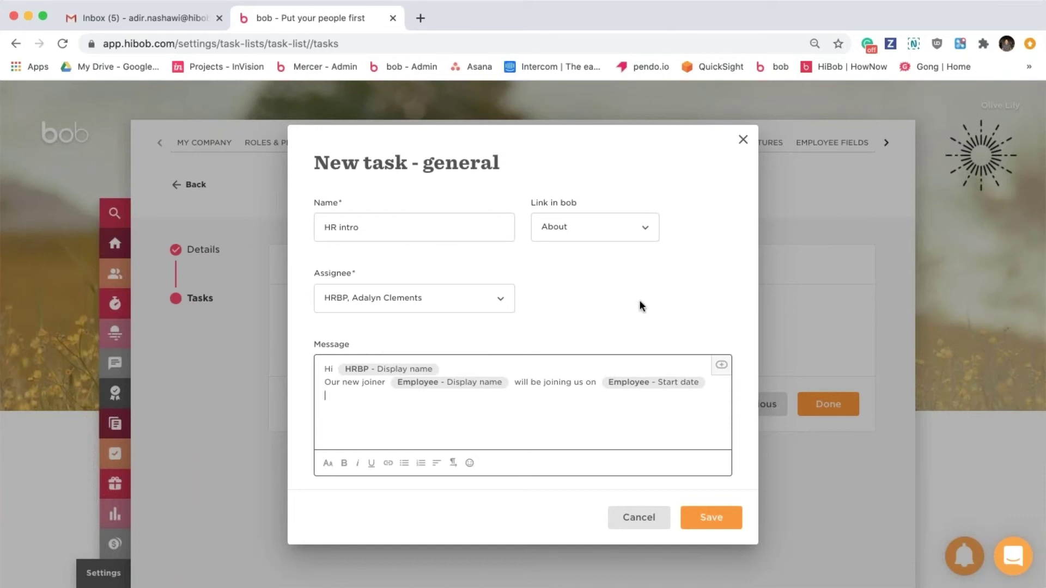
Browse the new employee's field list in the variable picker.
click(718, 368)
click(689, 344)
scroll(689, 345, down, 4)
scroll(643, 305, down, 10)
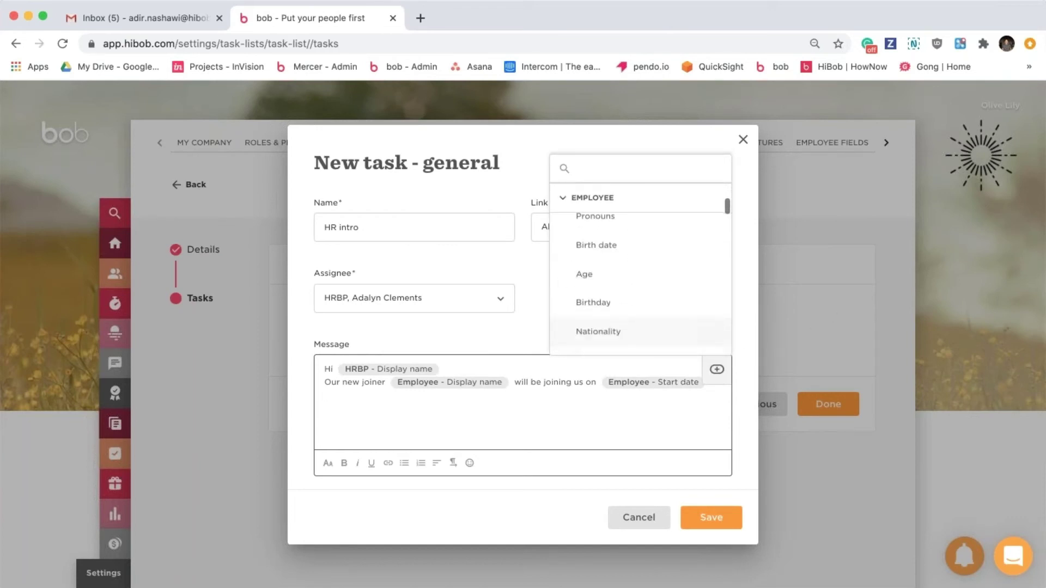
scroll(643, 297, down, 10)
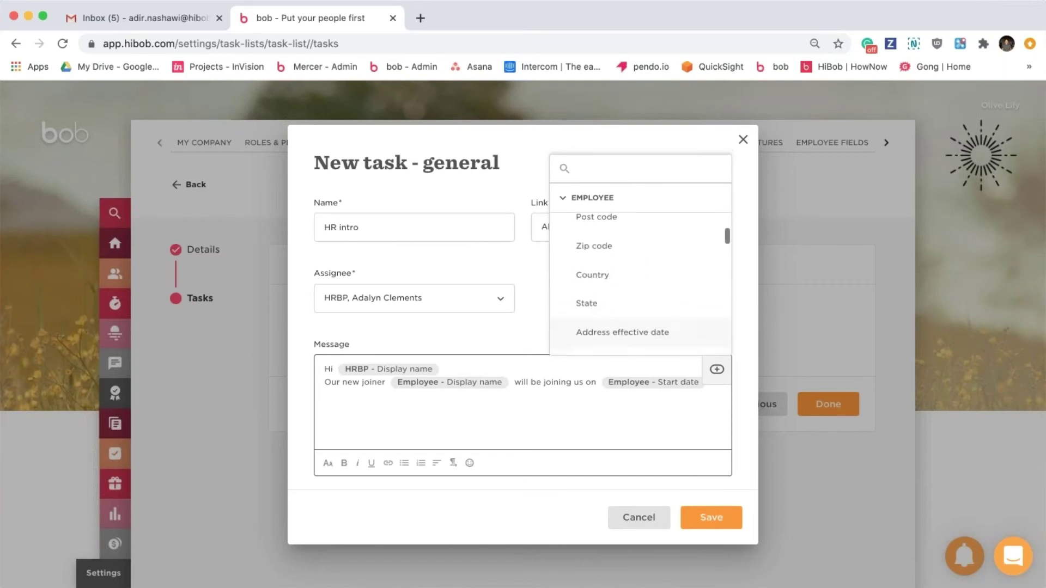
scroll(643, 335, down, 10)
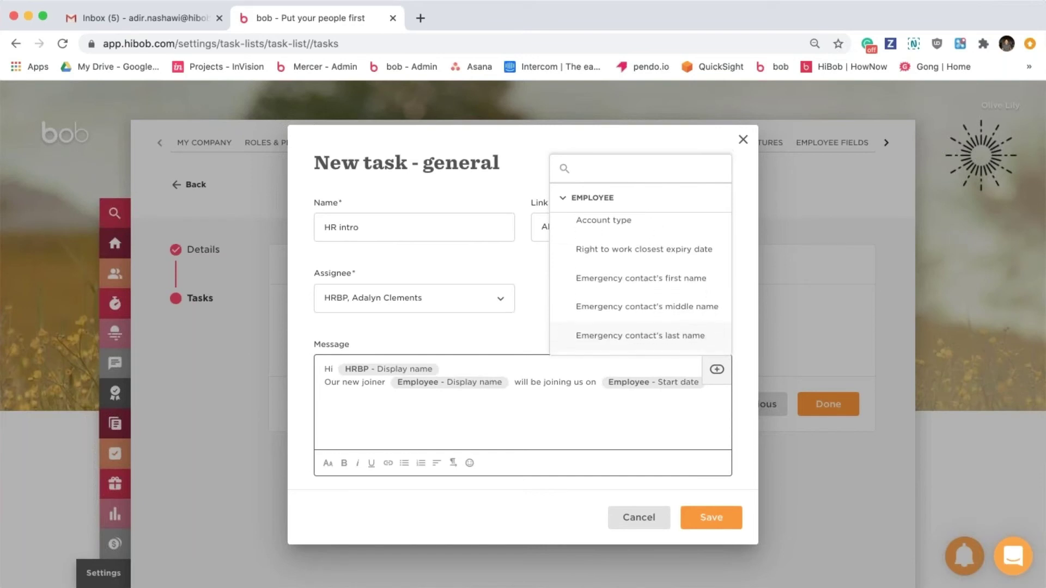
scroll(643, 337, down, 5)
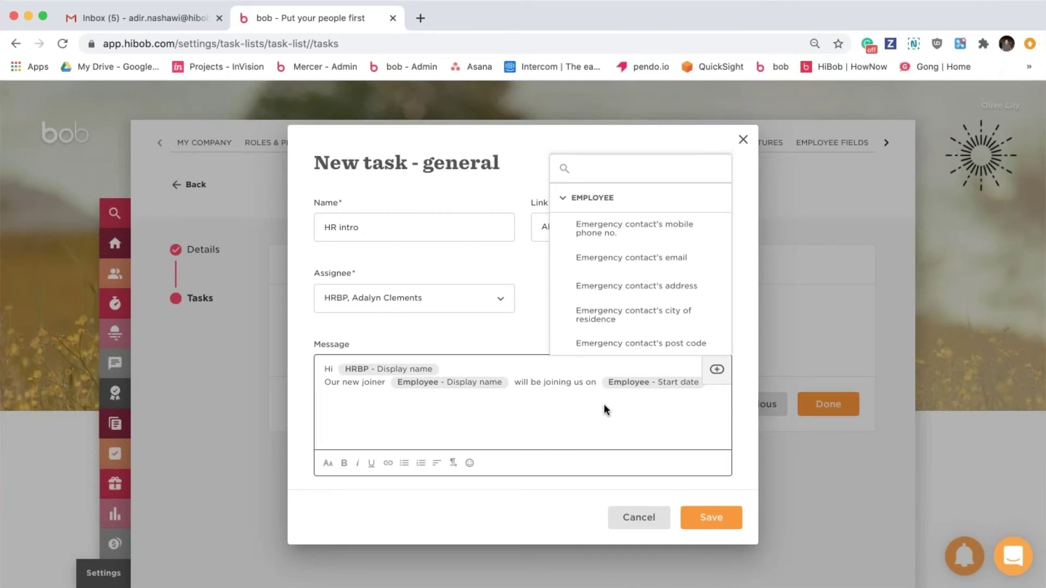
Close the employee field list and dismiss the emoji picker, leaving the HR intro message as is.
click(606, 410)
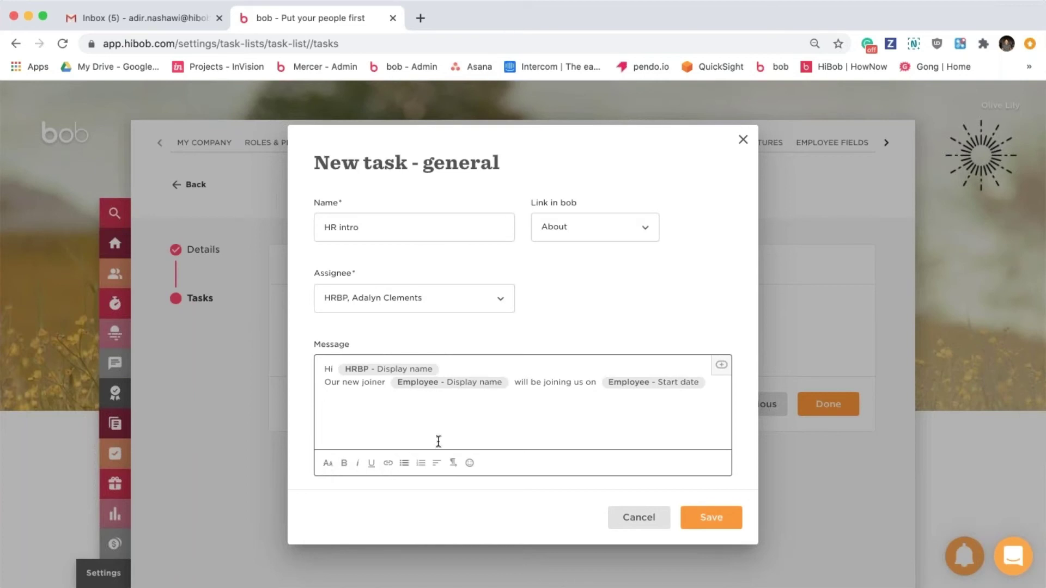
click(470, 464)
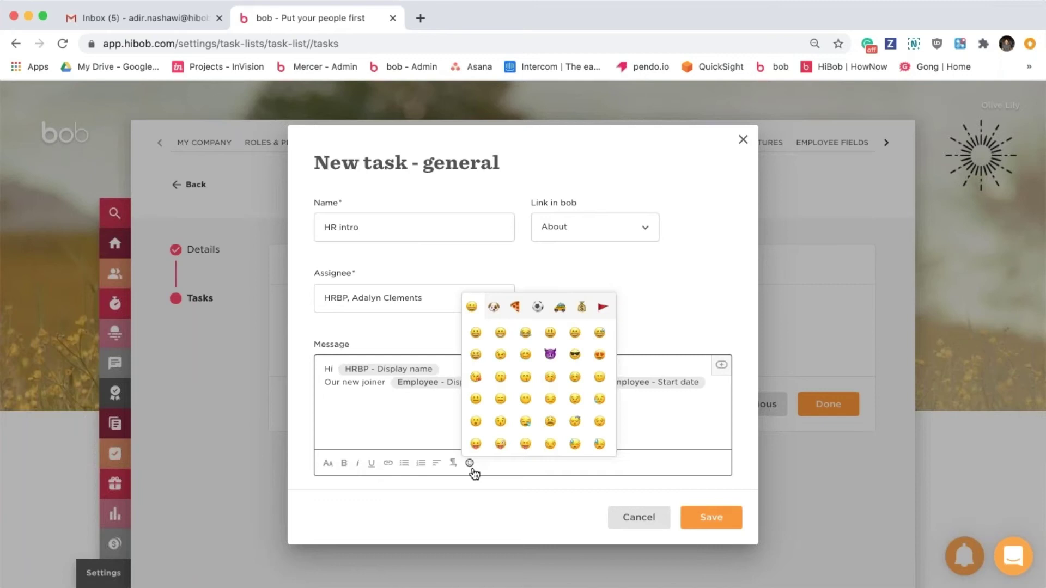
click(645, 427)
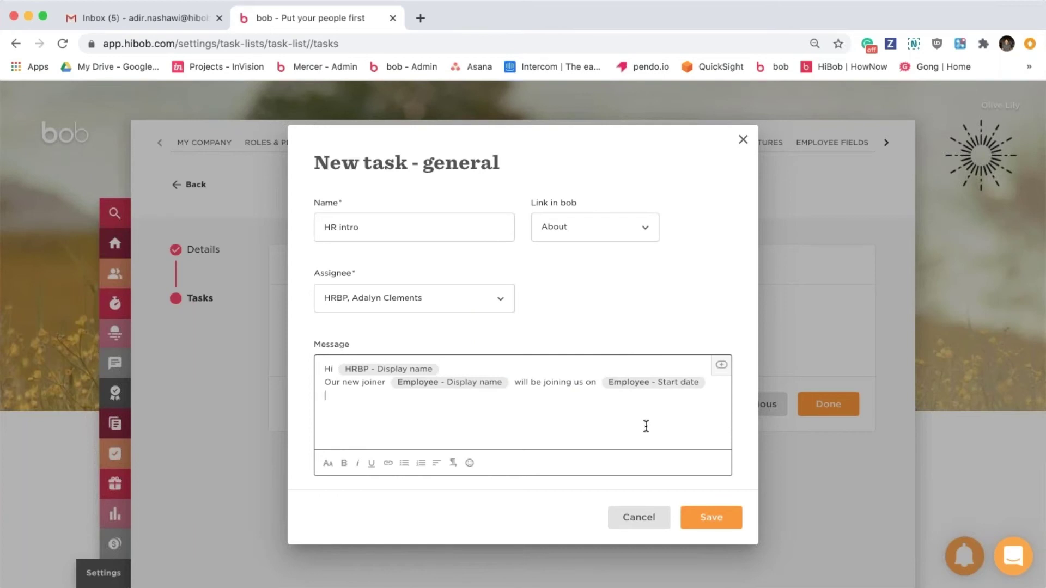
Set the HR intro task's due date to 2 days After the start date.
scroll(579, 431, down, 5)
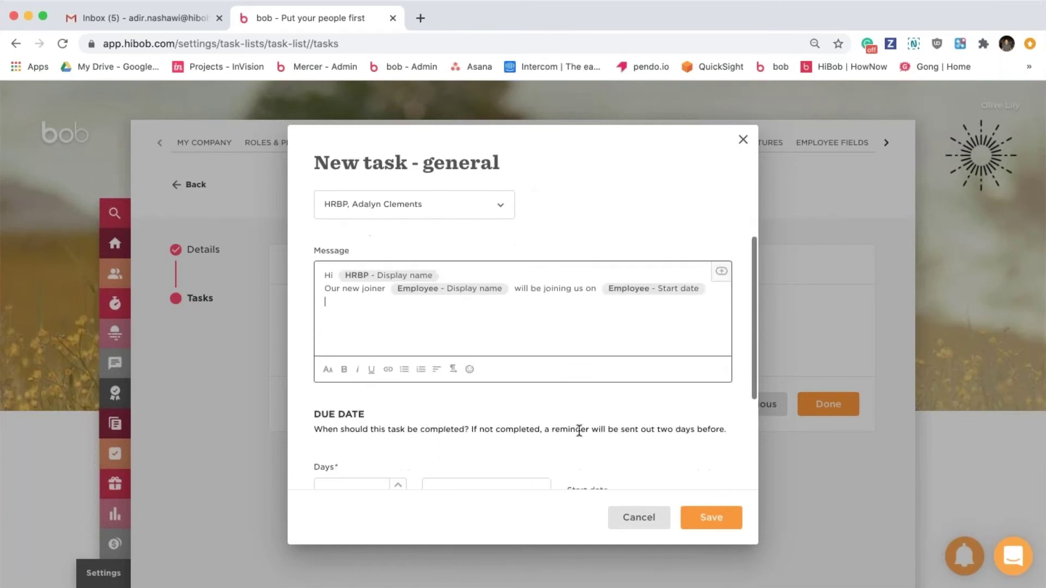
scroll(579, 431, down, 2)
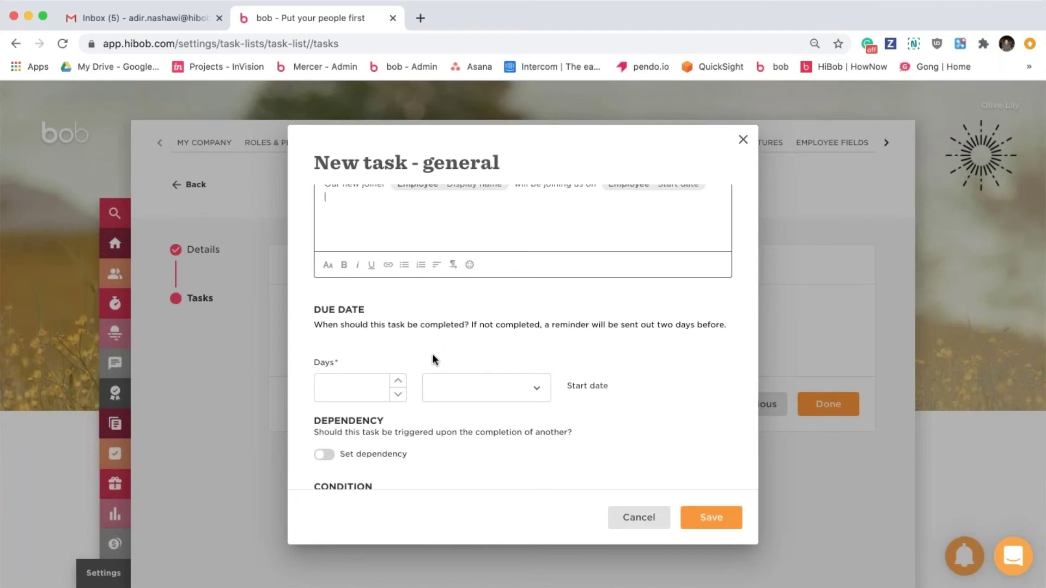
click(398, 381)
click(398, 381)
click(461, 388)
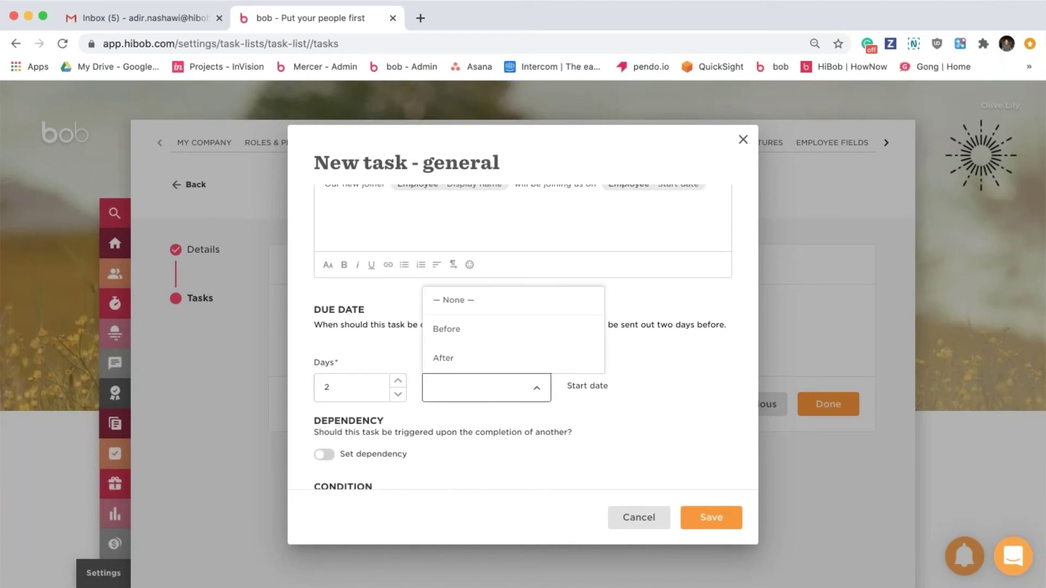
click(467, 357)
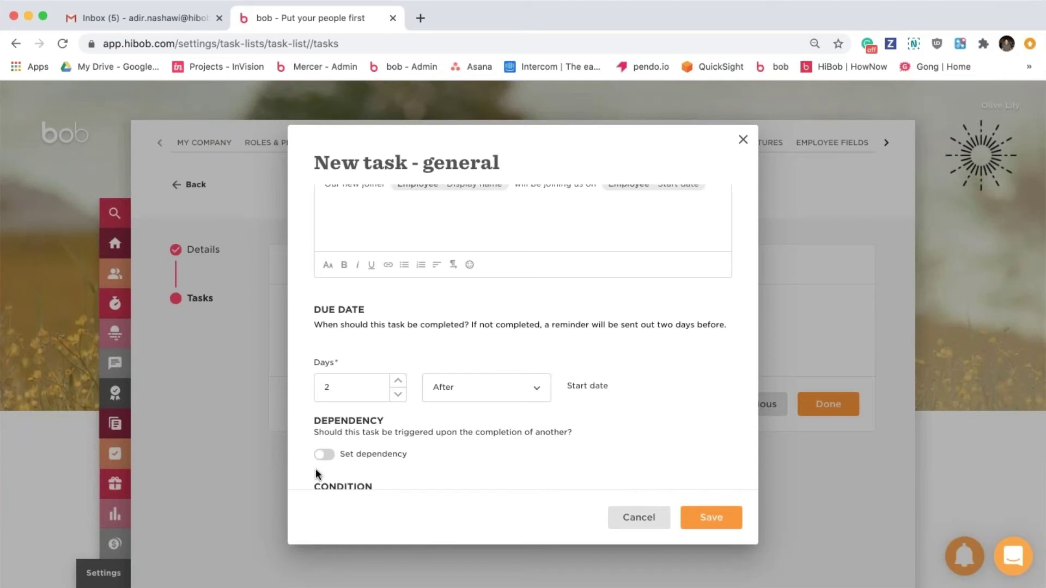
Switch on Set dependency and check the Task list, which shows no other task configured yet.
scroll(499, 433, down, 2)
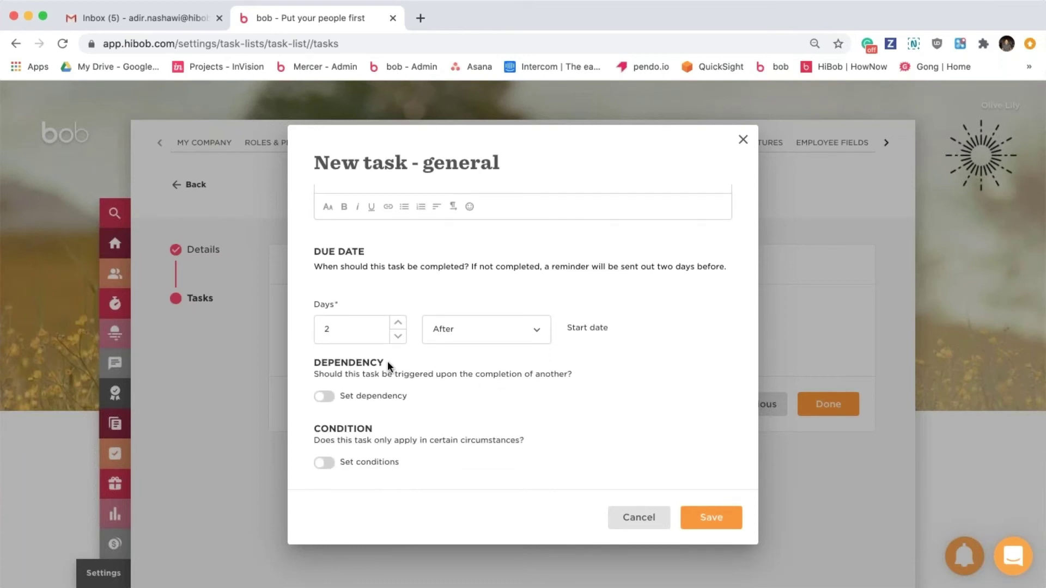
click(327, 402)
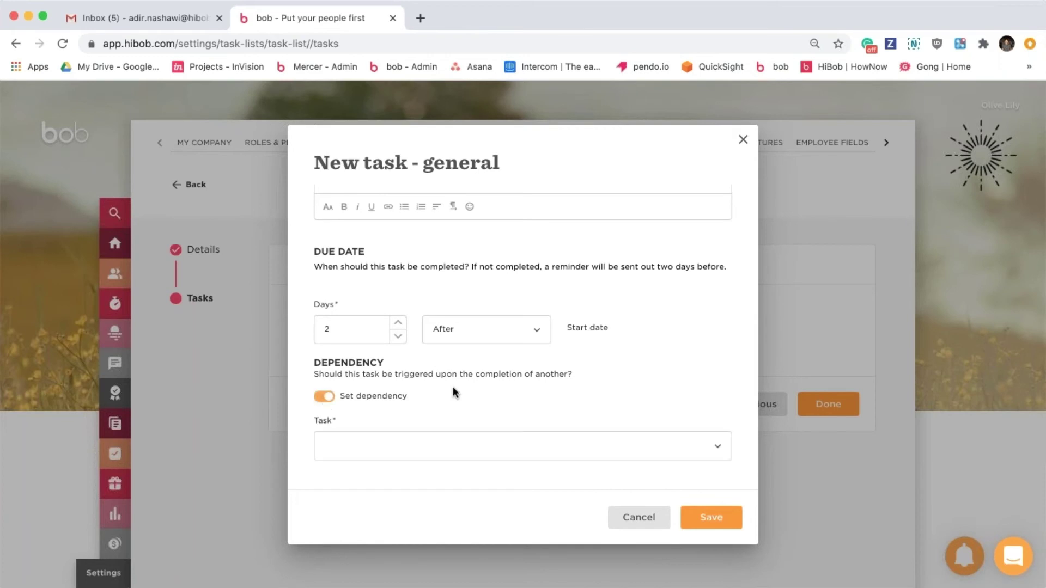
scroll(452, 387, down, 2)
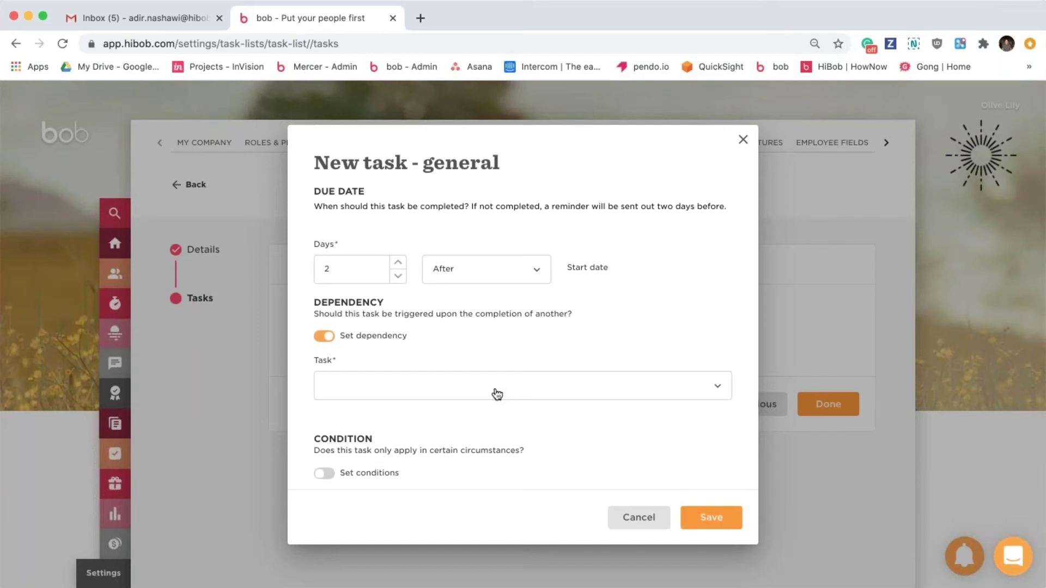
click(498, 391)
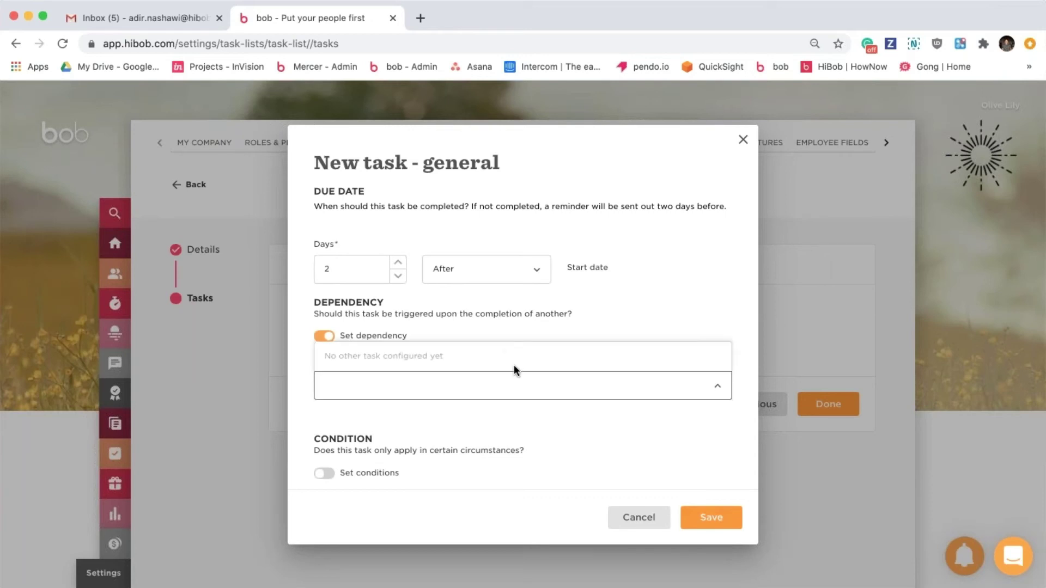
click(449, 394)
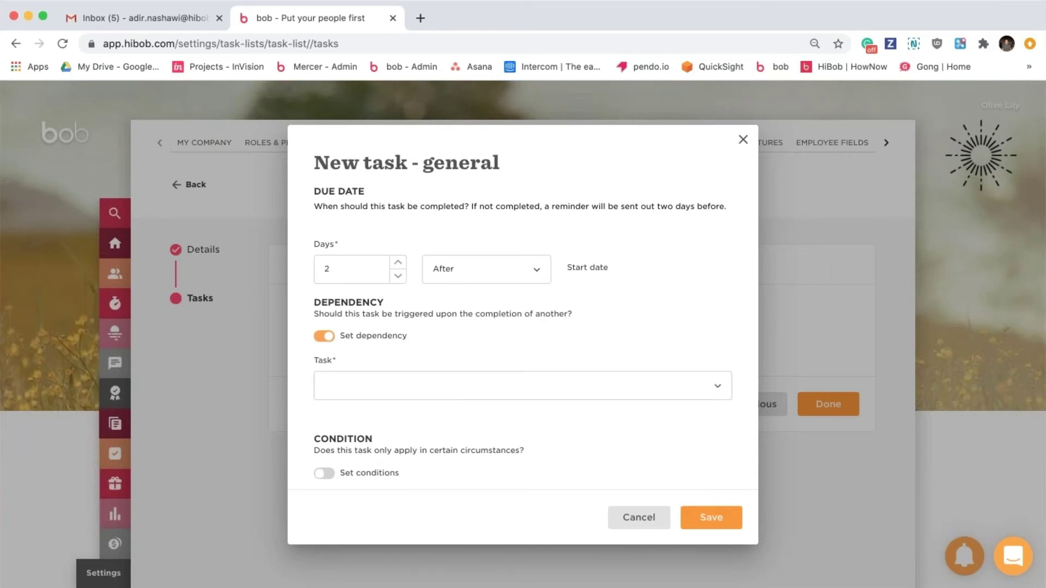
scroll(345, 421, down, 1)
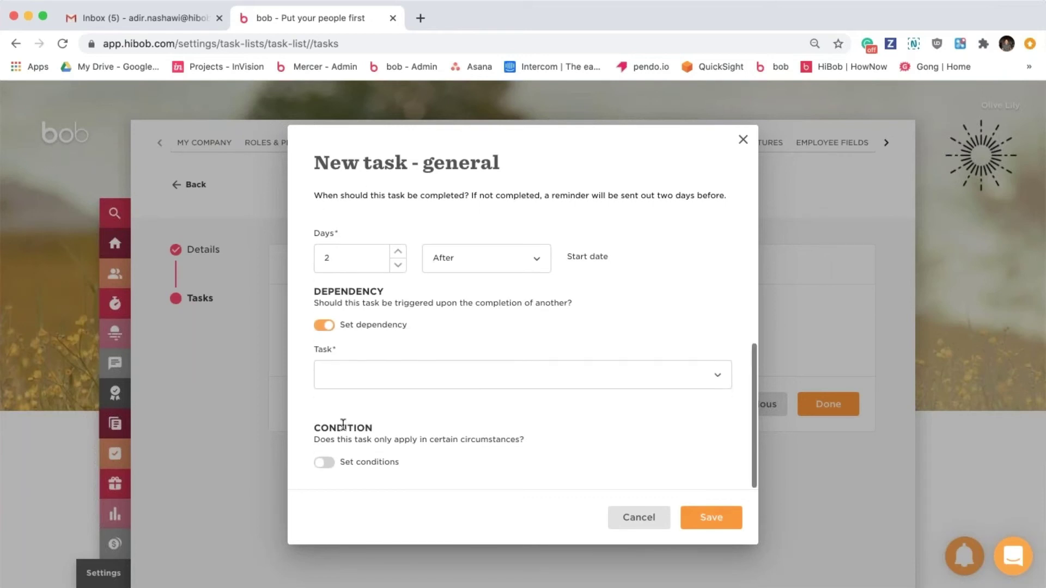
Switch off Set dependency and switch on Set conditions for the HR intro task.
click(325, 326)
click(324, 462)
scroll(523, 381, down, 5)
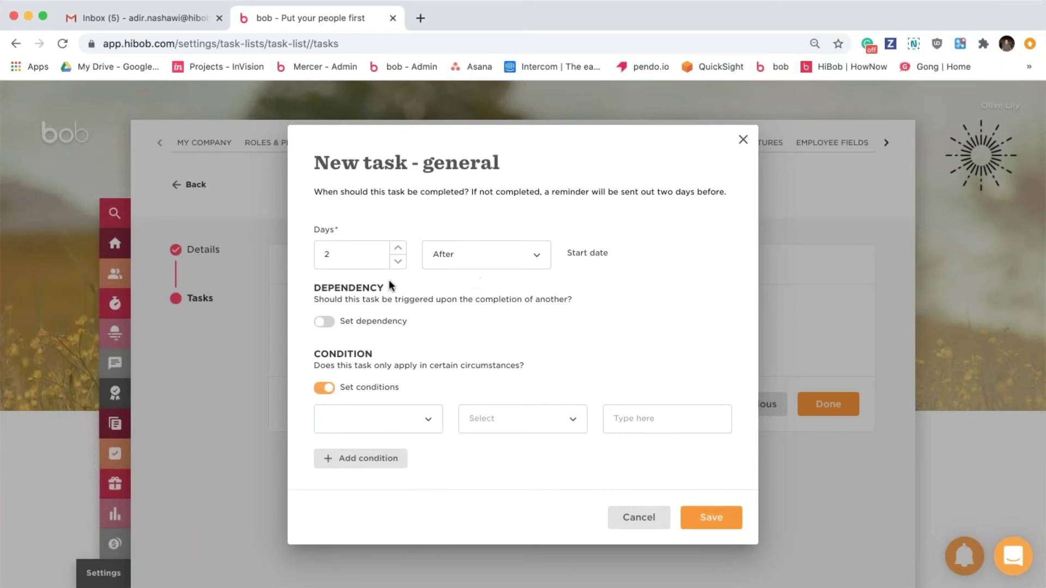
Add the condition Employment type Does not equal Contractor, removing an extra empty condition row.
mouse_move(563, 437)
click(427, 421)
text(empl)
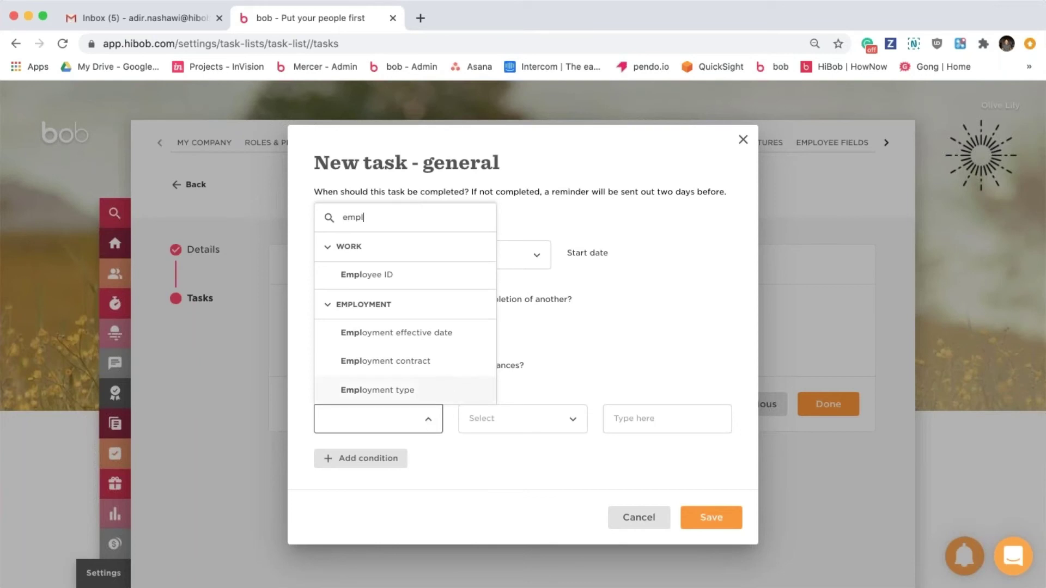
click(436, 390)
click(505, 424)
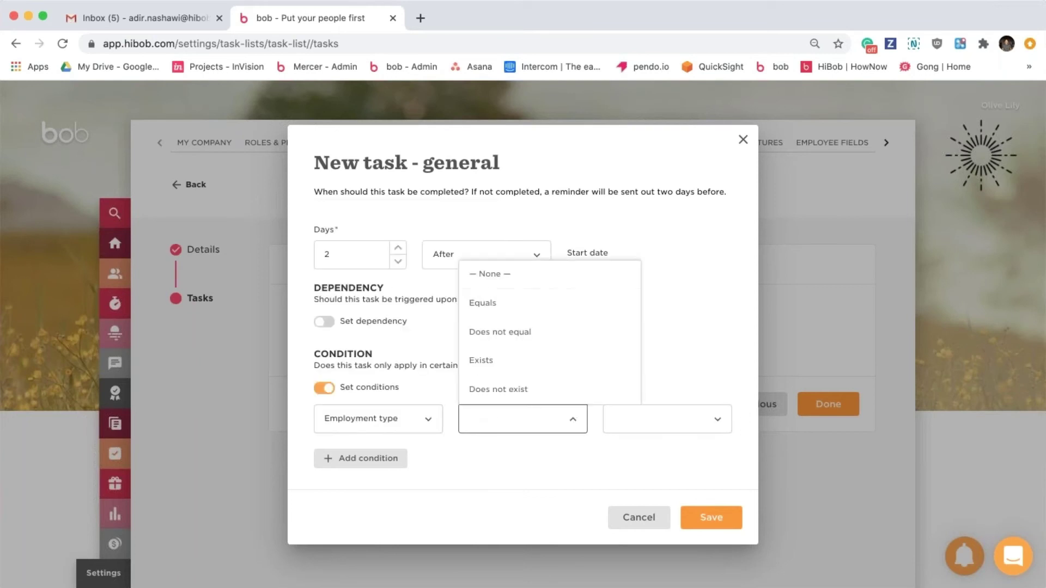
click(547, 327)
click(637, 418)
click(659, 300)
click(750, 388)
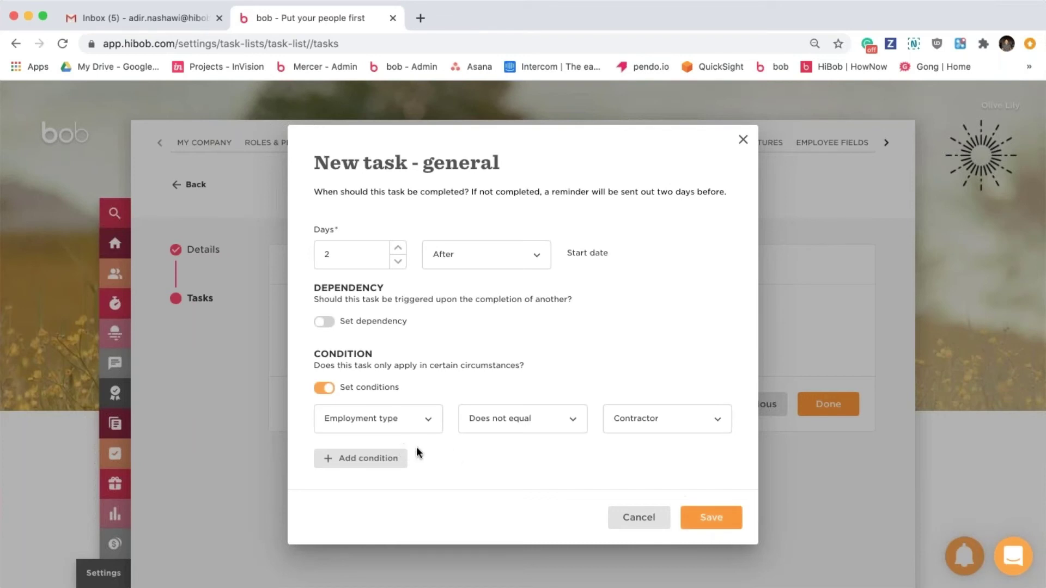
click(392, 458)
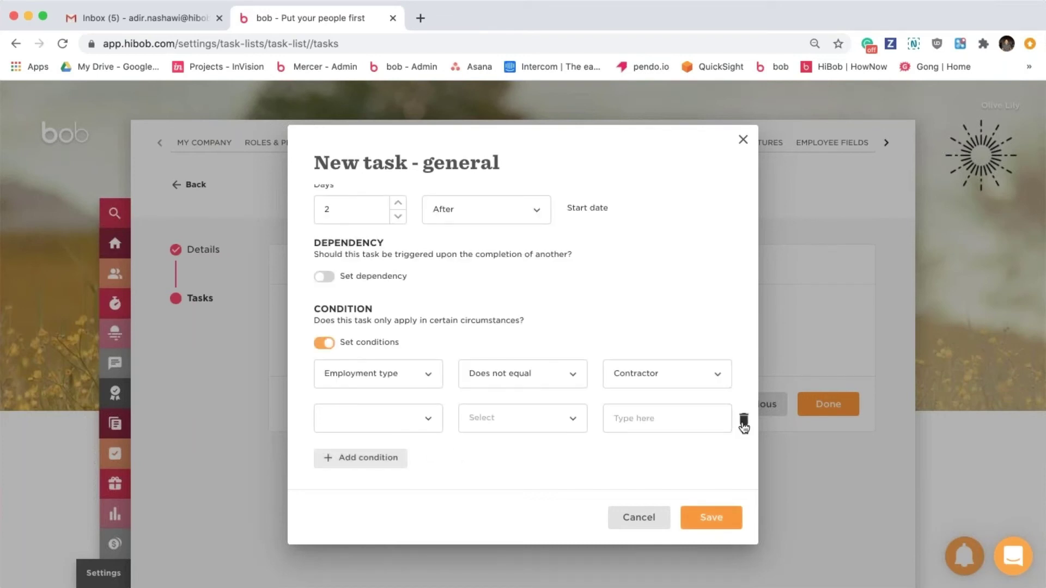
click(744, 420)
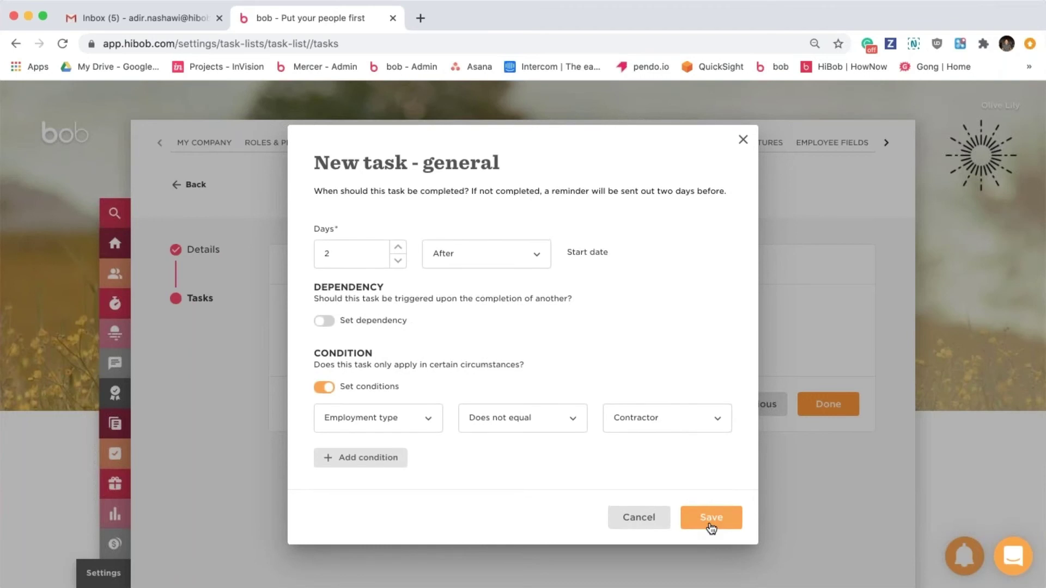
Save the HR intro task and expand its card in Onboarding UK Site to review it.
click(709, 518)
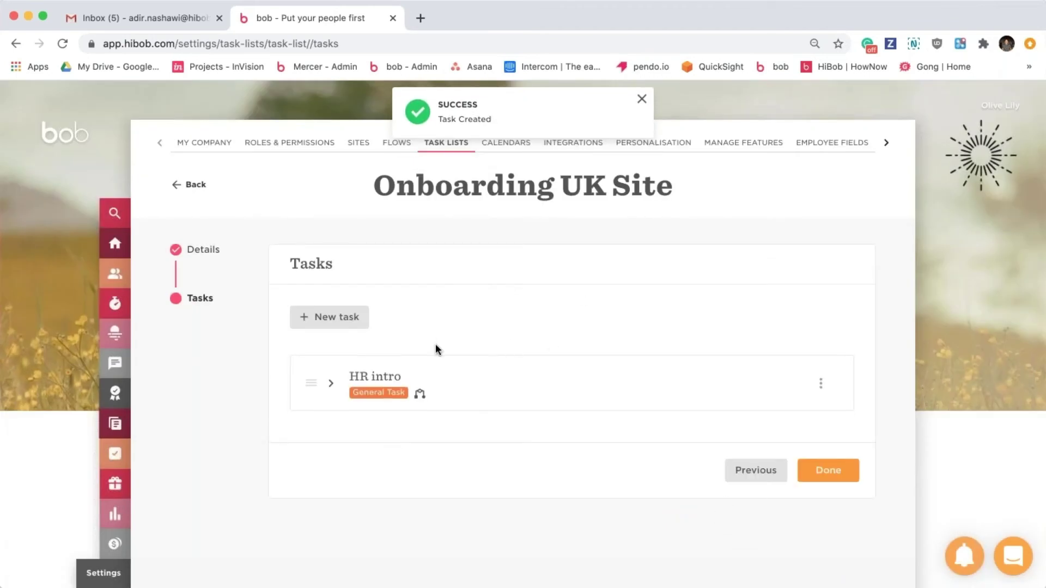
click(532, 390)
scroll(532, 390, down, 3)
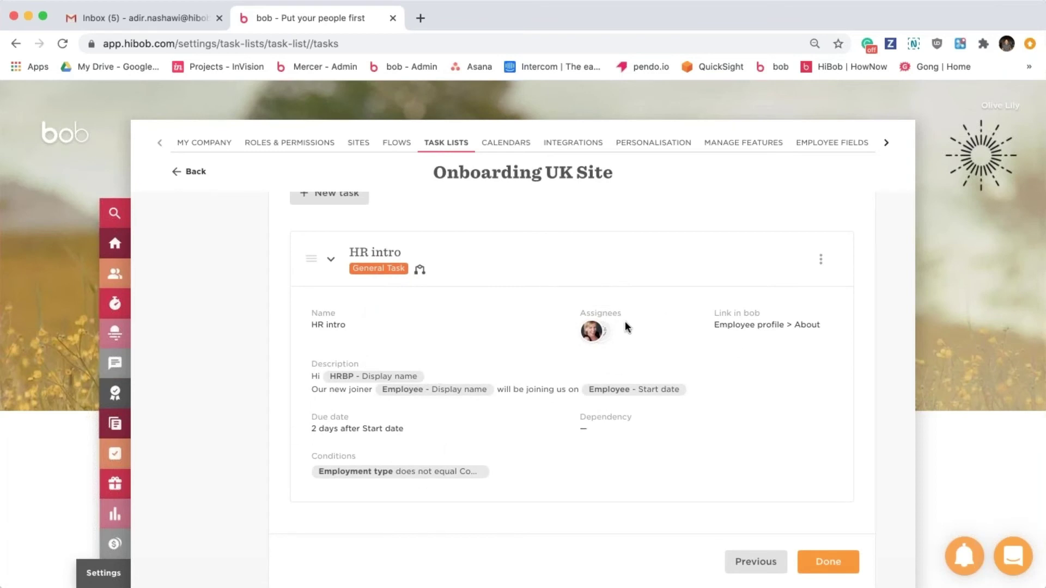
mouse_move(595, 332)
click(511, 267)
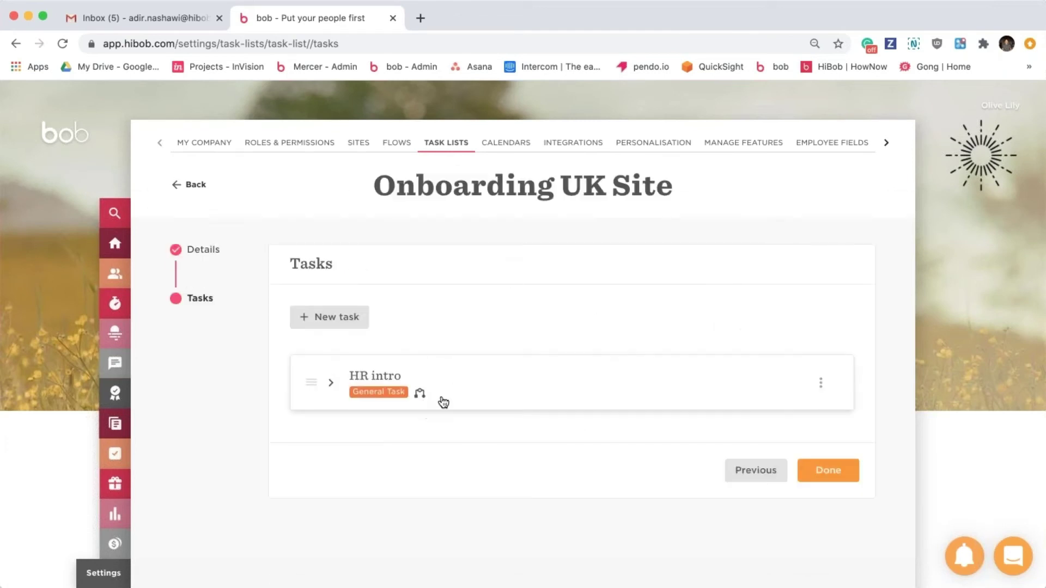
Re-check the HR intro card and its actions menu, collapse it, and start a new task.
click(598, 385)
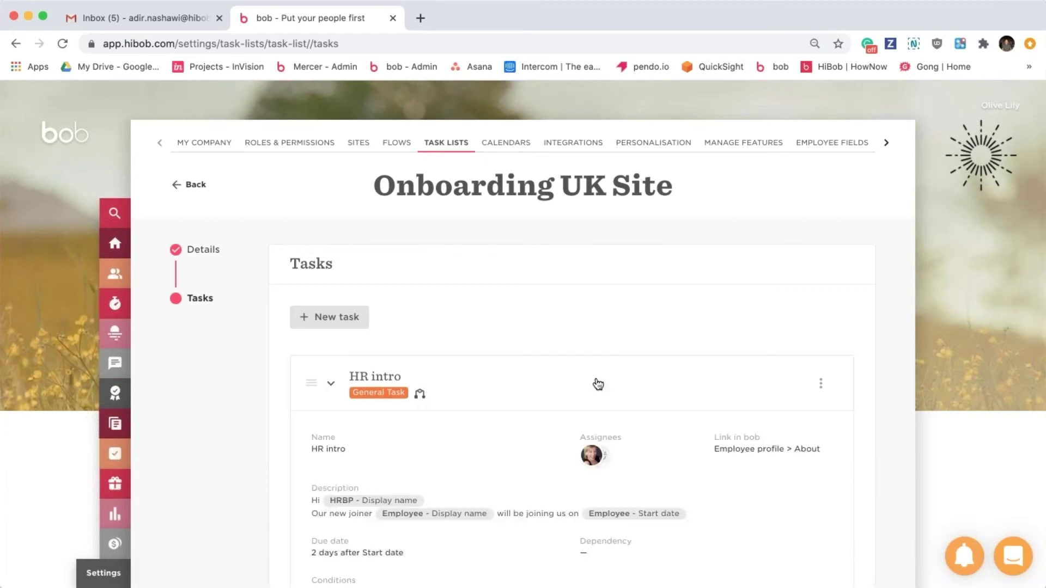
scroll(627, 376, down, 2)
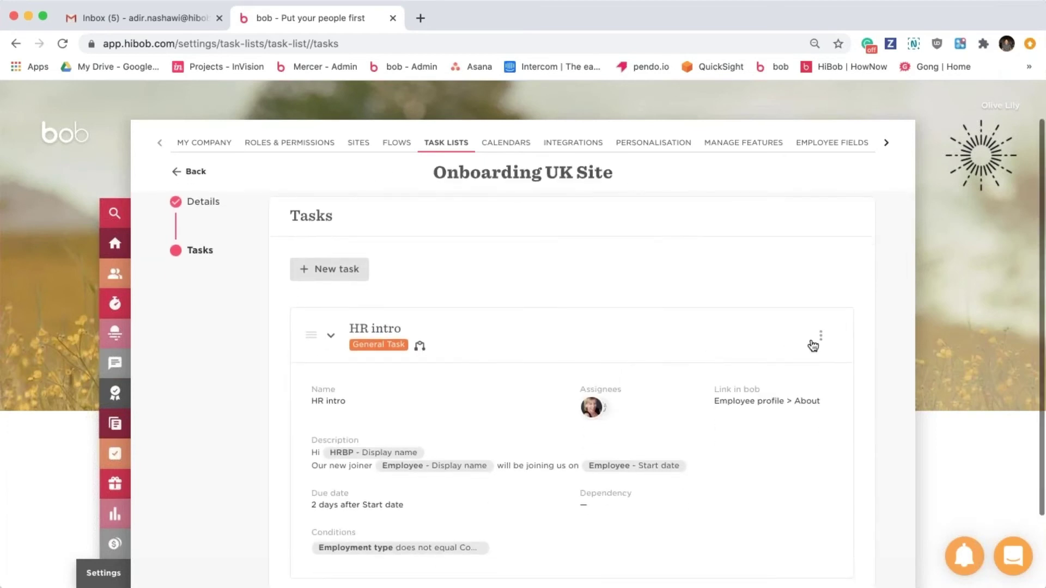
click(821, 337)
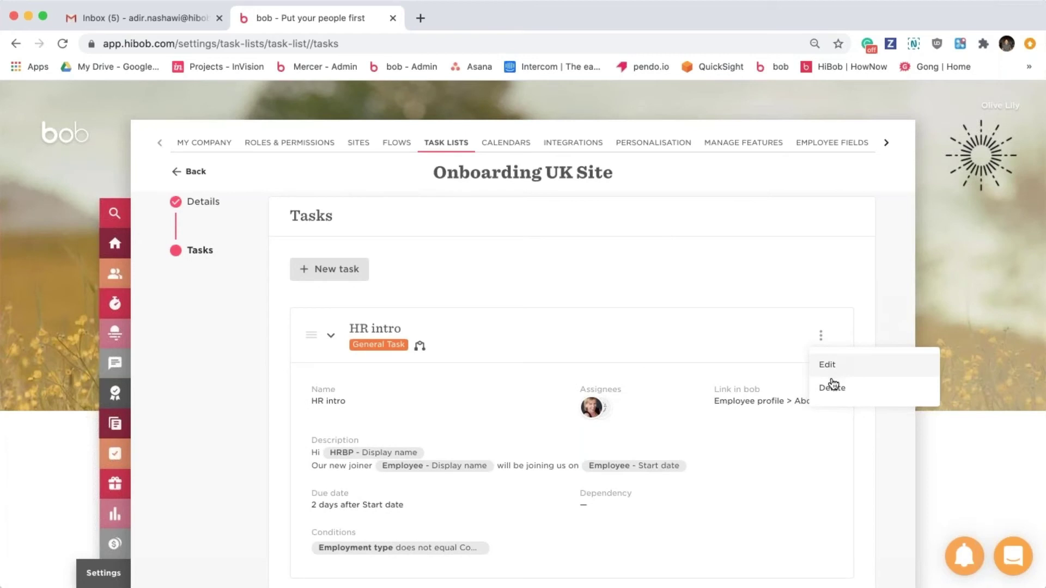
click(522, 352)
click(540, 351)
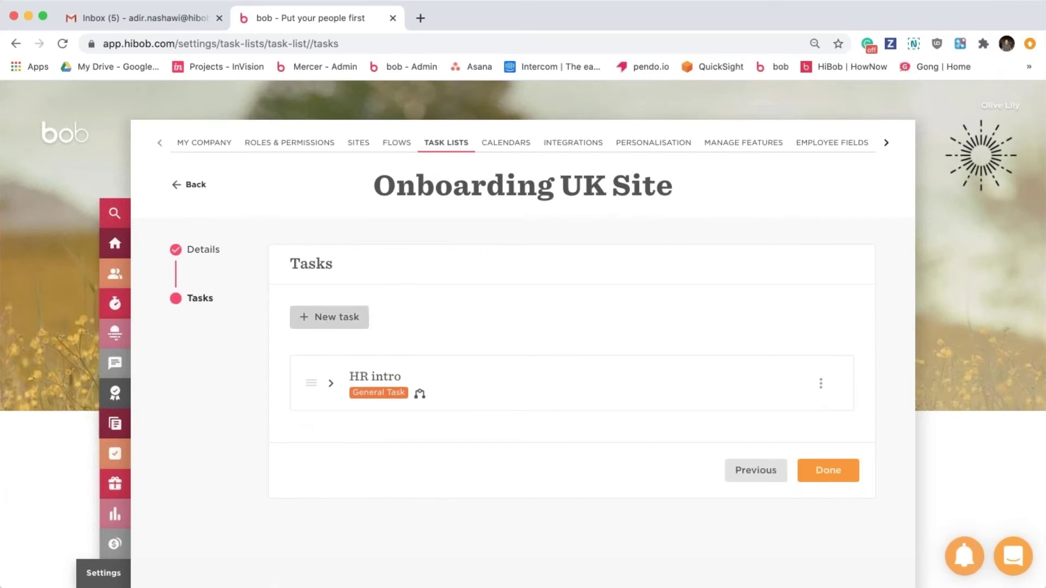
click(324, 321)
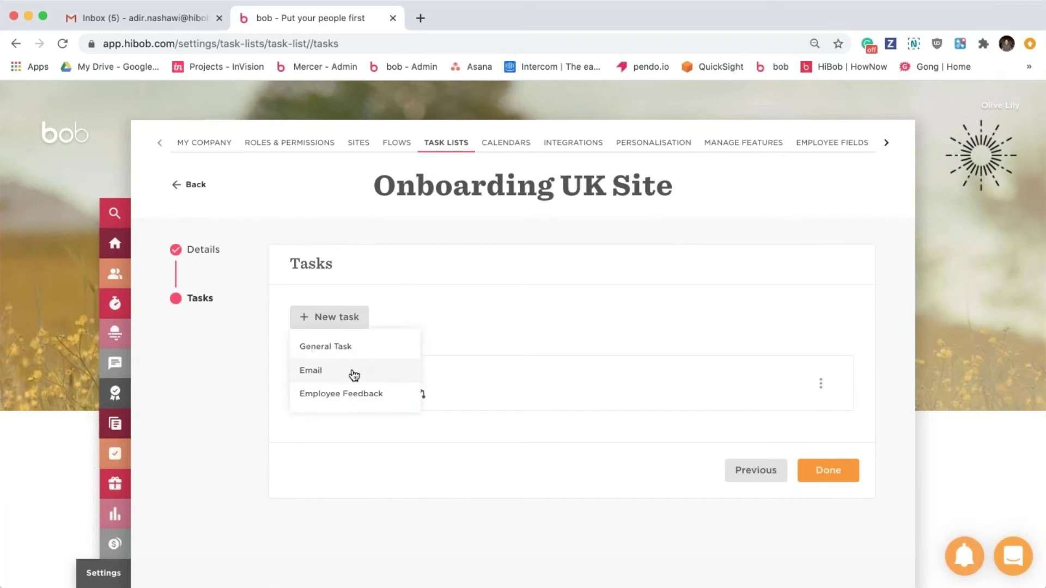
Create an email task and set its sender to the chosen employee.
click(354, 375)
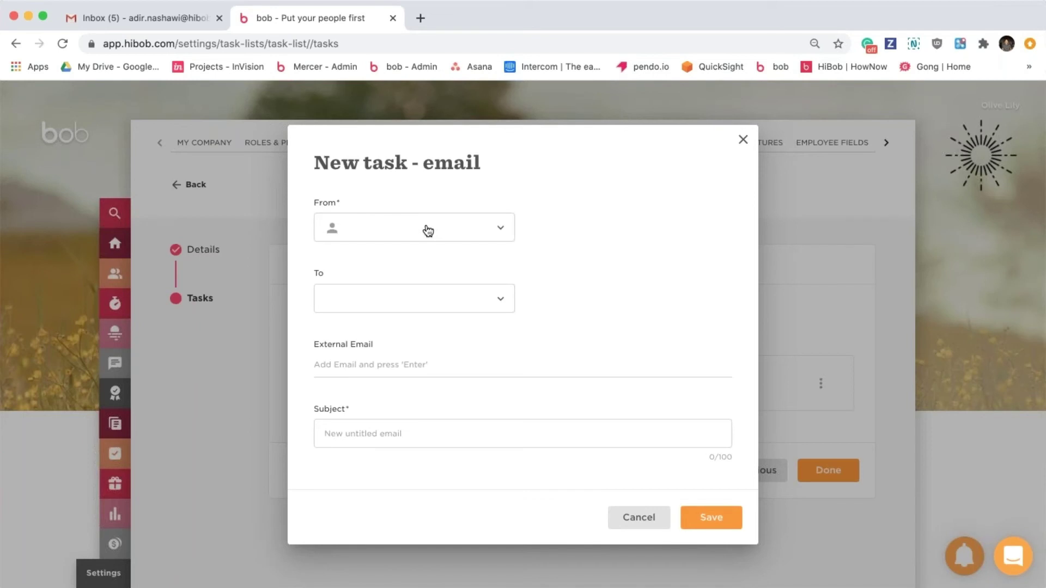
click(428, 229)
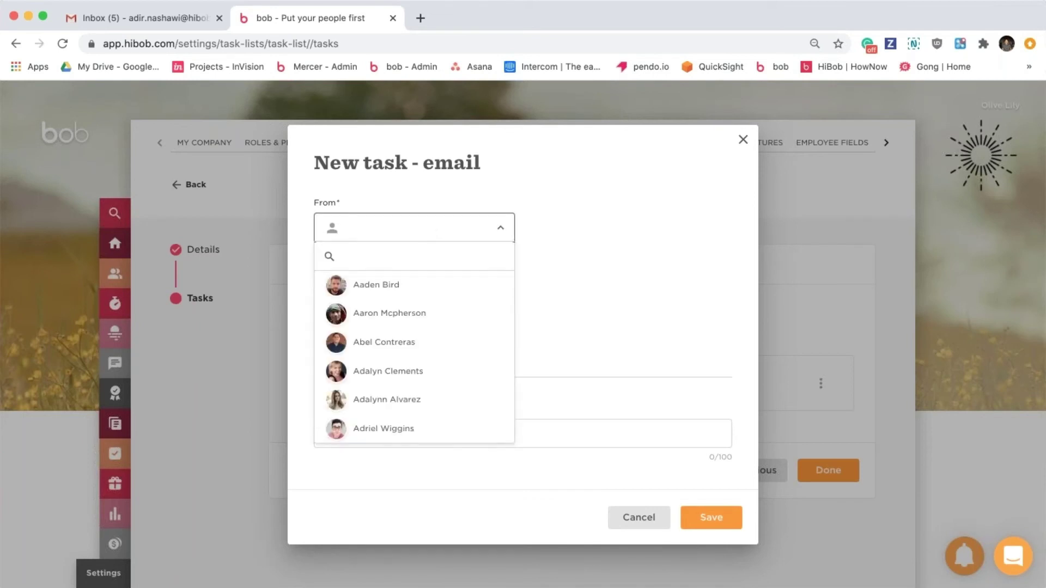
click(381, 343)
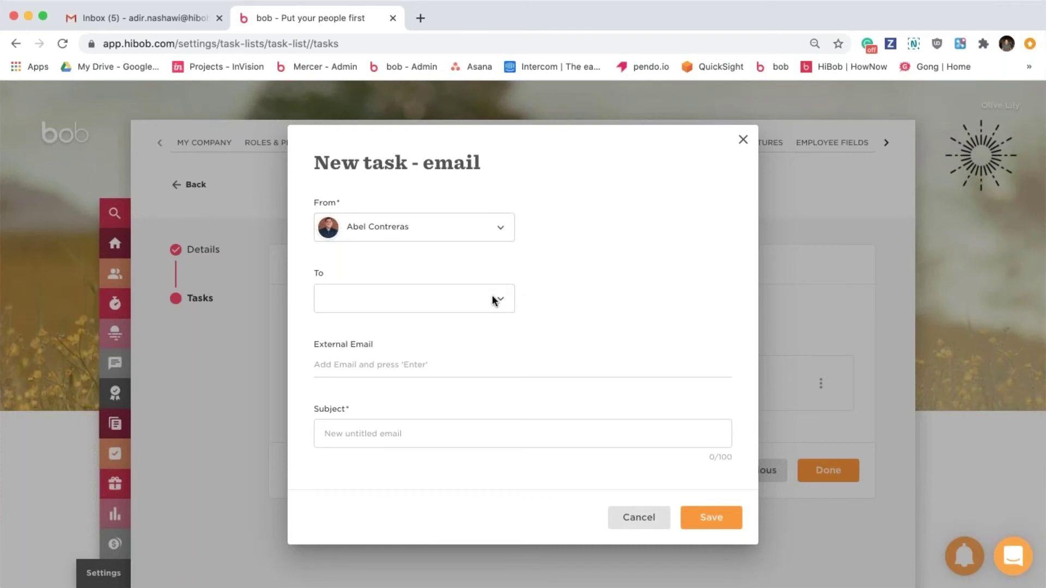
Address the email to the Manager role and the new employee.
click(495, 299)
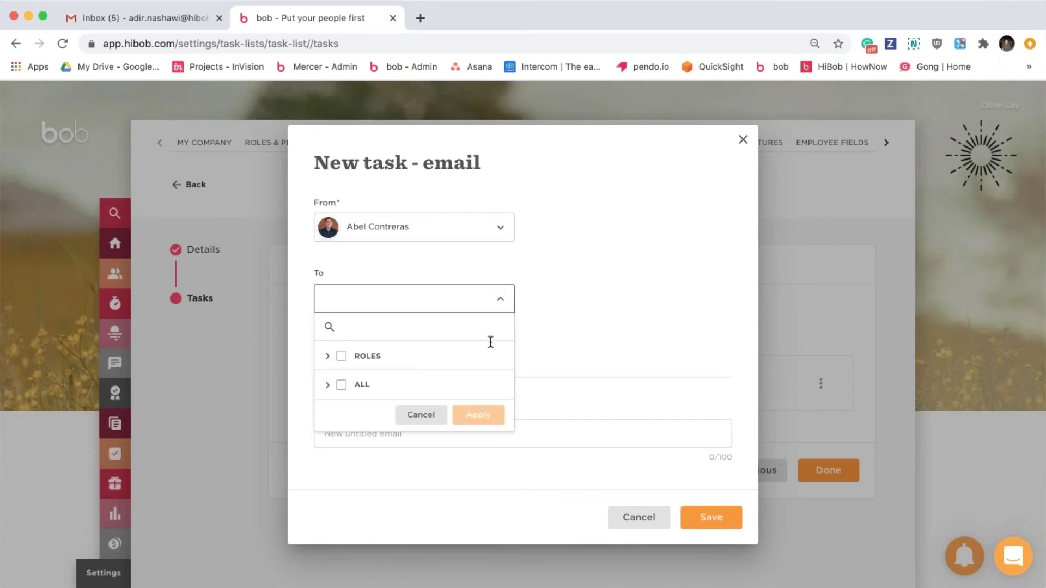
click(454, 357)
scroll(453, 381, down, 1)
scroll(453, 382, up, 1)
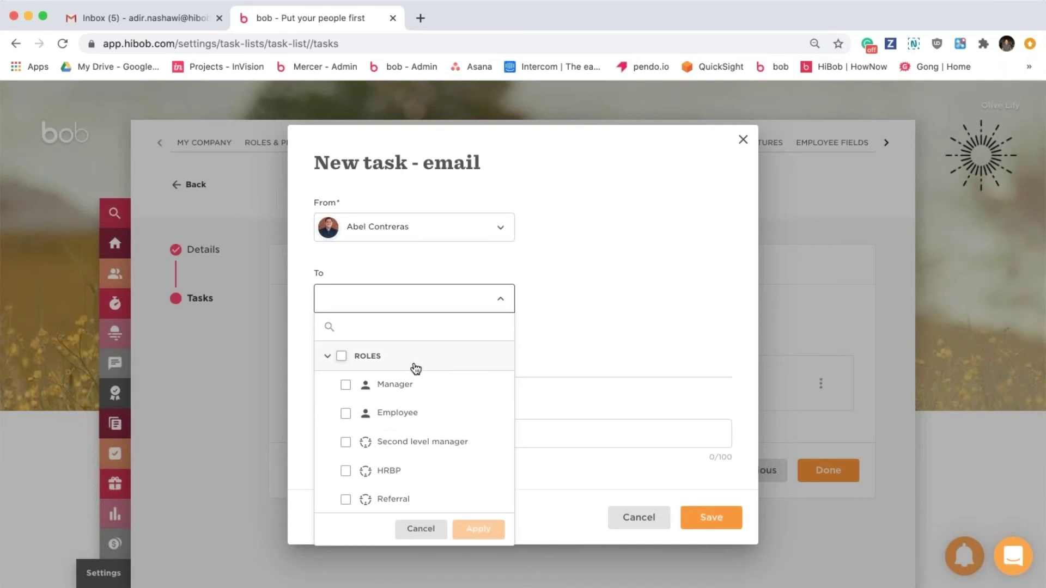
click(390, 388)
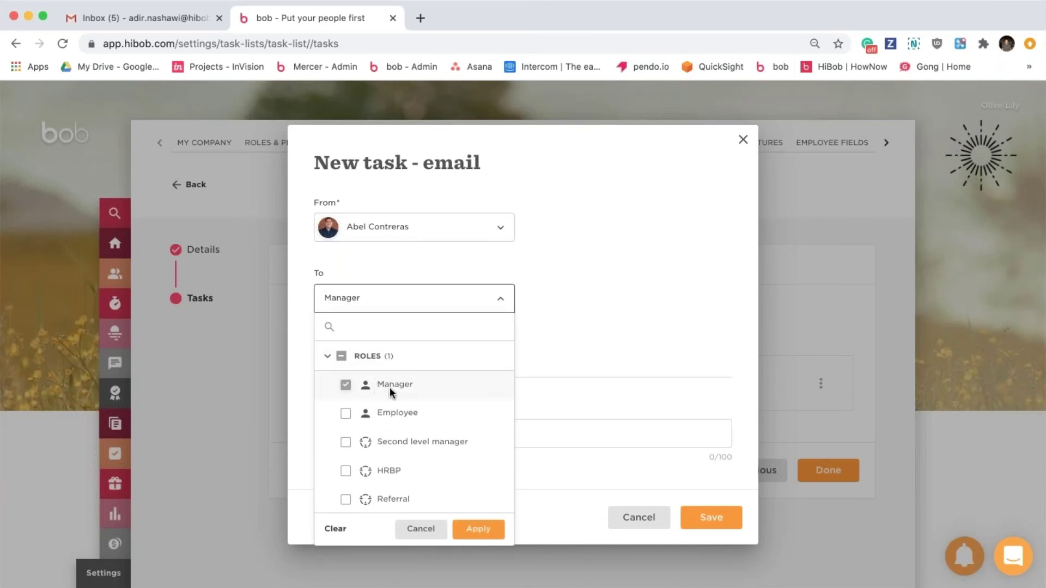
click(429, 366)
click(427, 385)
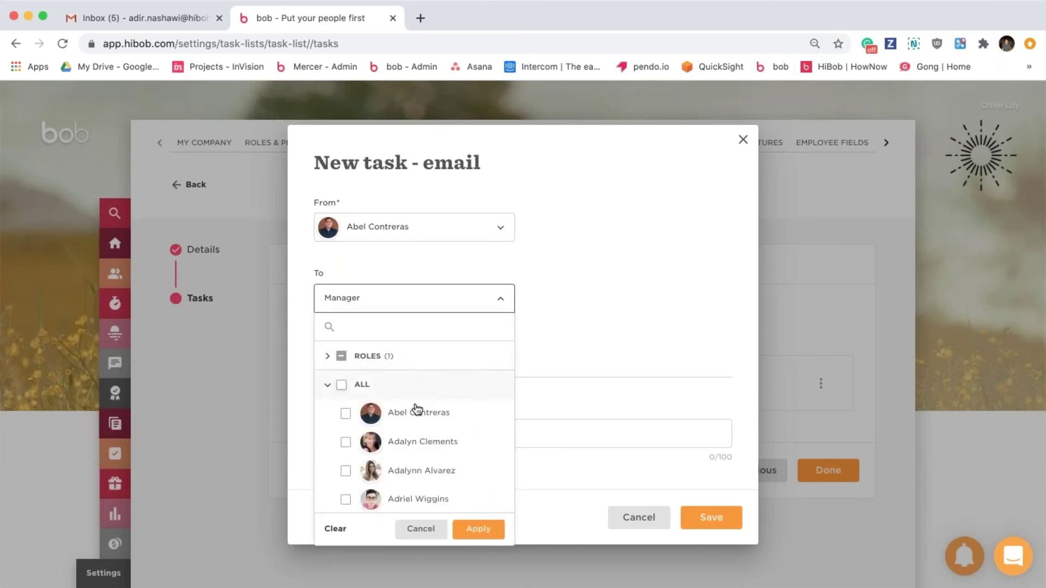
click(346, 499)
click(479, 529)
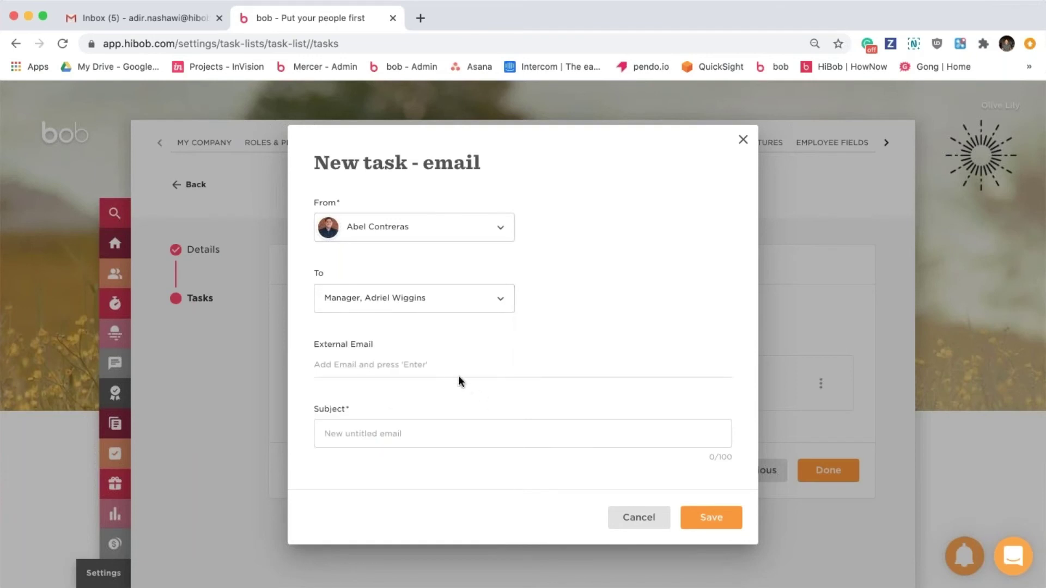
click(441, 365)
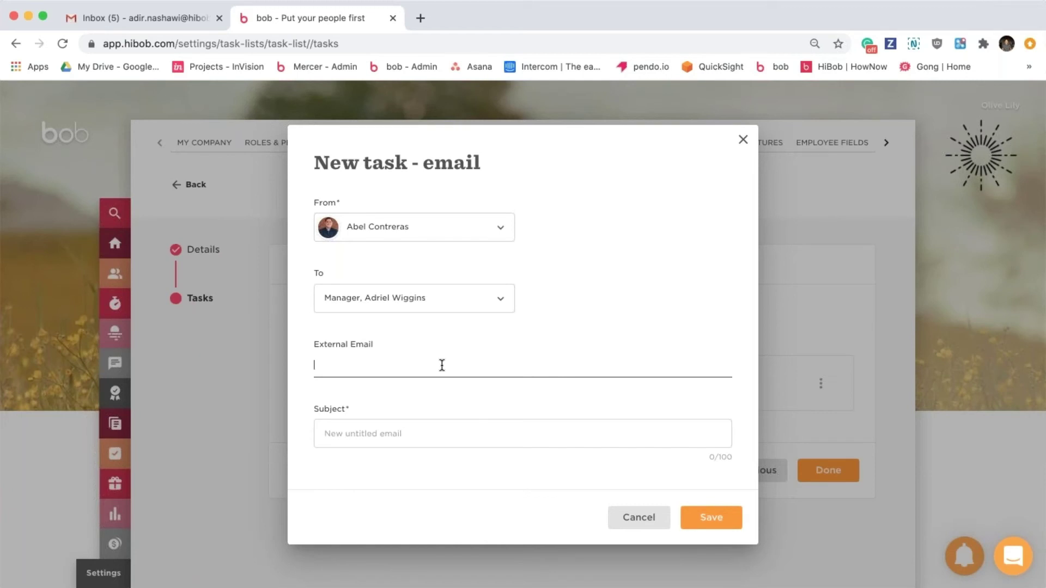
Add an external mailbox address as recipient and set the subject to 'Pension enrolment'.
key(Return)
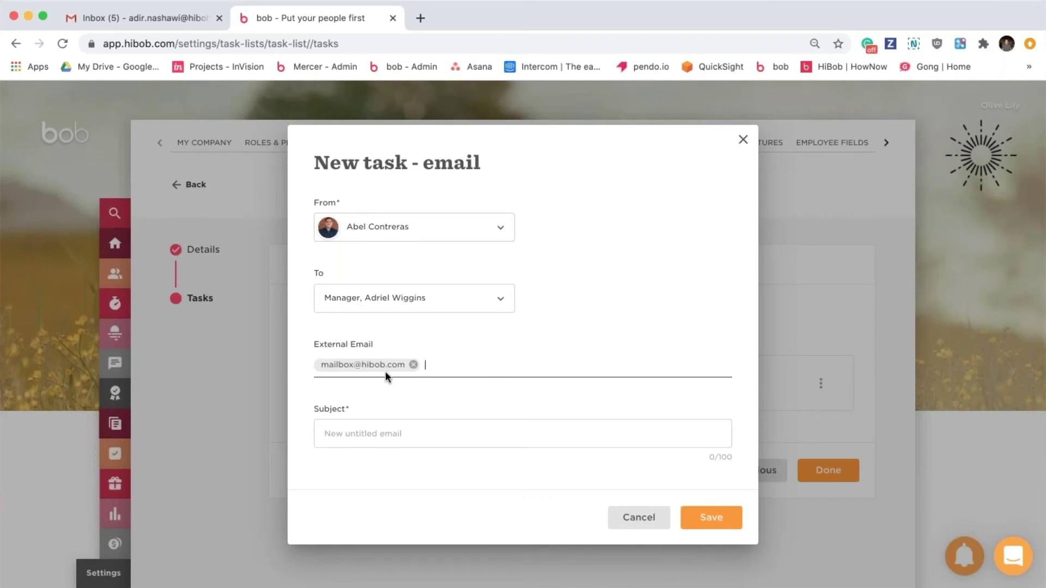
scroll(431, 390, down, 3)
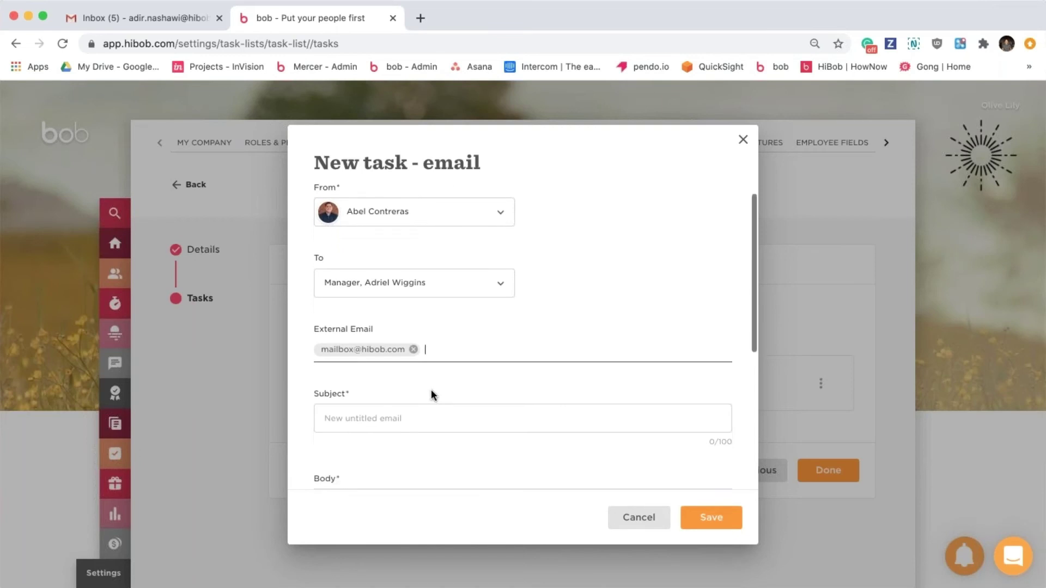
scroll(446, 380, down, 2)
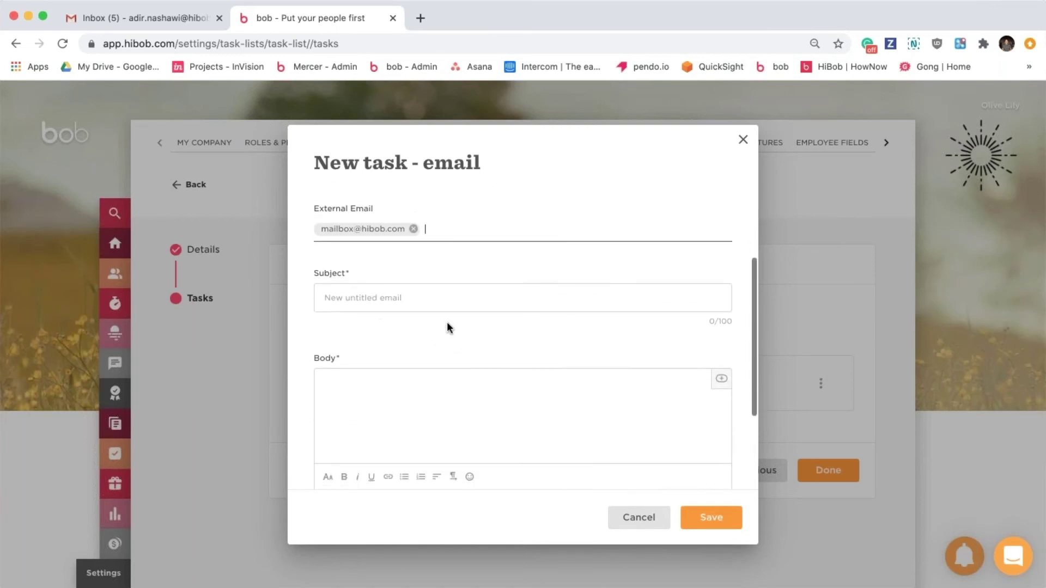
click(393, 296)
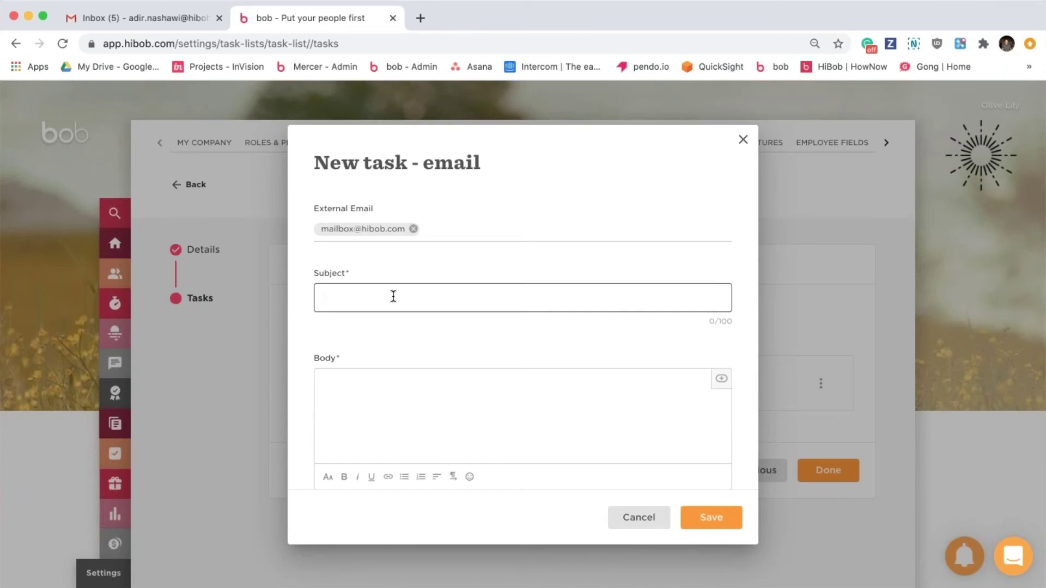
text(Pension enrolment)
Write 'Please keep in mind the following:' and an 'ID -' line with the National ID field.
click(444, 386)
scroll(445, 387, down, 1)
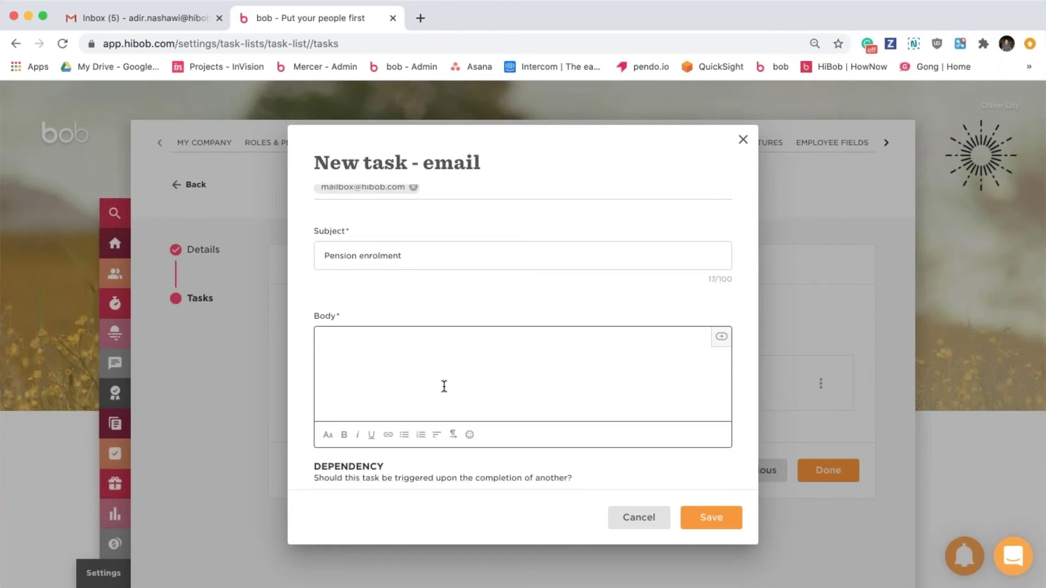
text(Please keep in mind the)
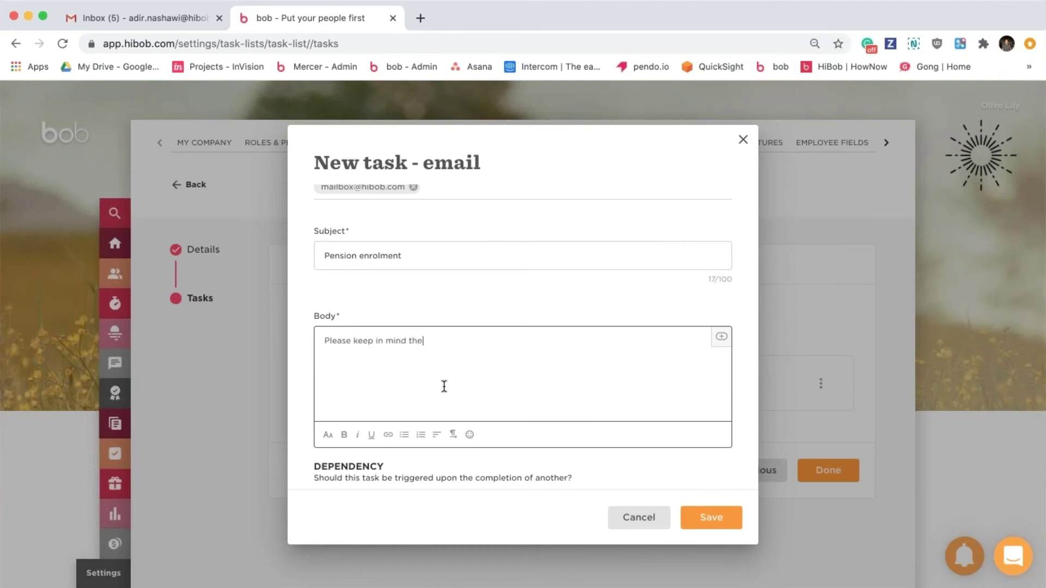
text( following:)
key(Return)
text(Id)
key(BackSpace)
text(D -)
click(720, 339)
text(ID)
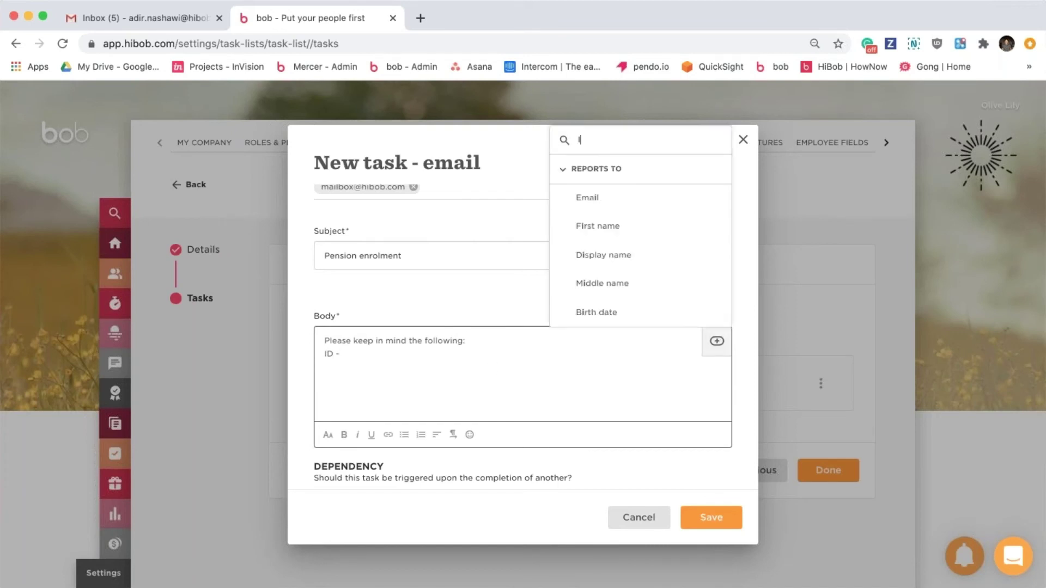
scroll(665, 257, down, 3)
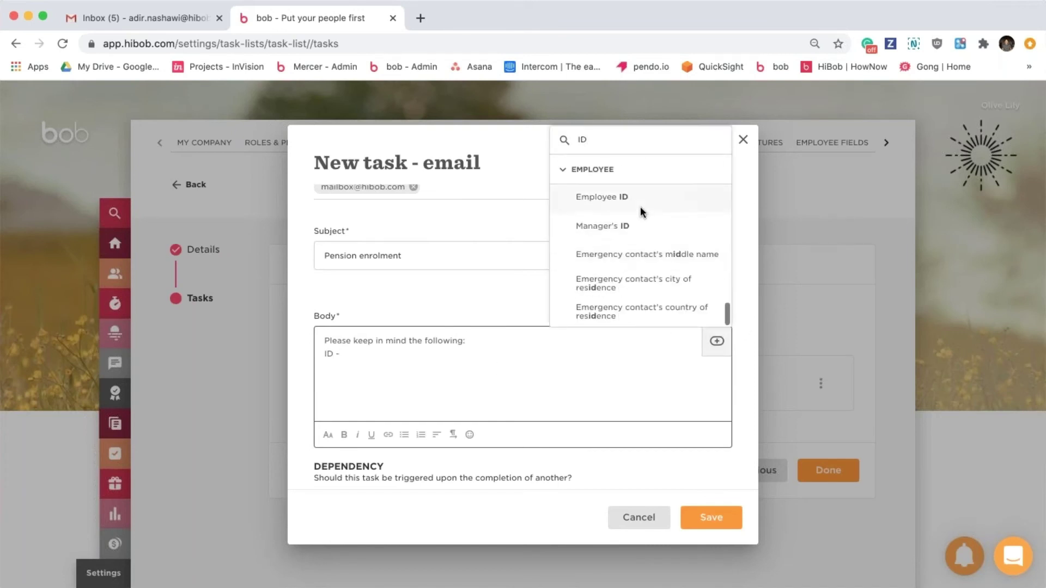
click(610, 235)
Add a 'Personal mobile -' line with the employee's Personal phone field inserted.
key(Return)
text(Persona)
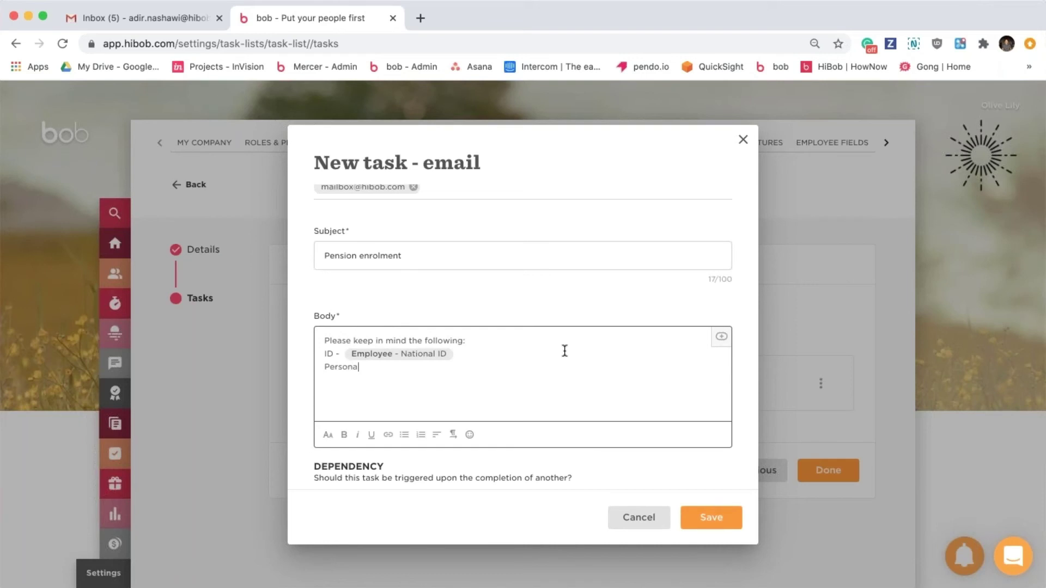
text(l mobile -)
click(718, 340)
text(pers)
scroll(681, 293, down, 5)
click(629, 283)
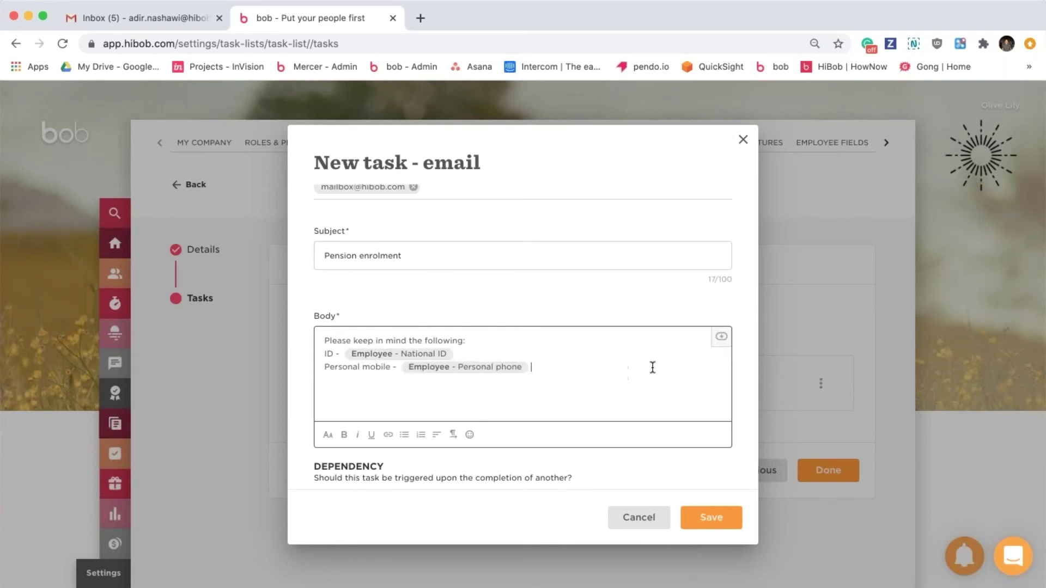
click(718, 341)
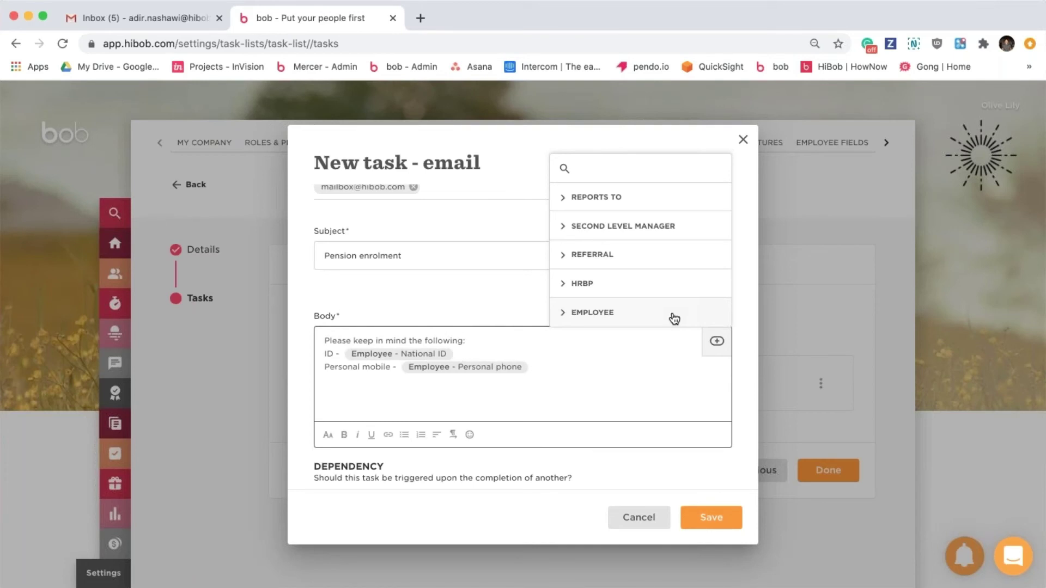
click(479, 293)
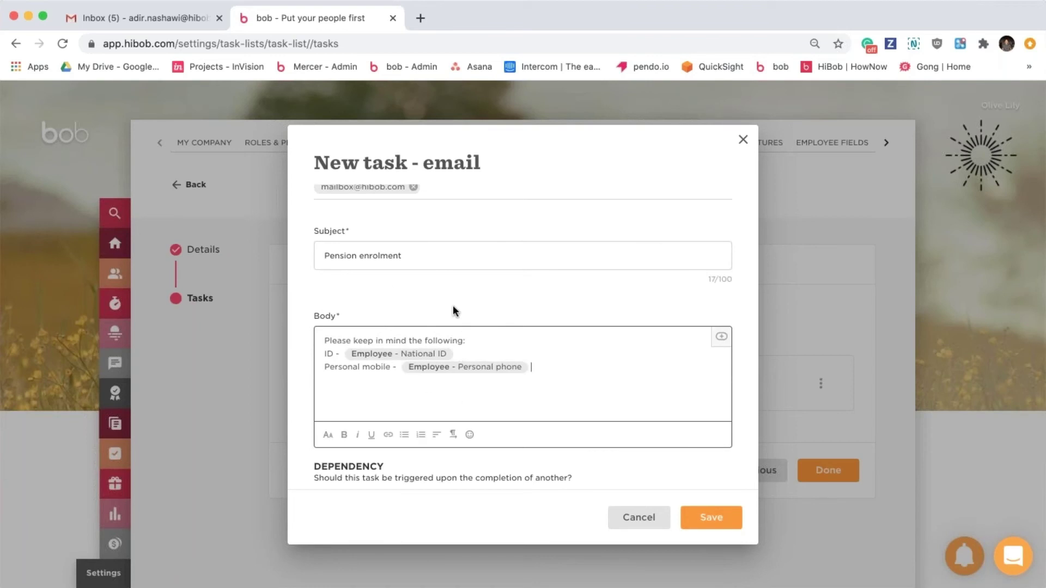
Switch on Set dependency, choose HR intro as the prerequisite task, and save the email task.
scroll(453, 307, up, 3)
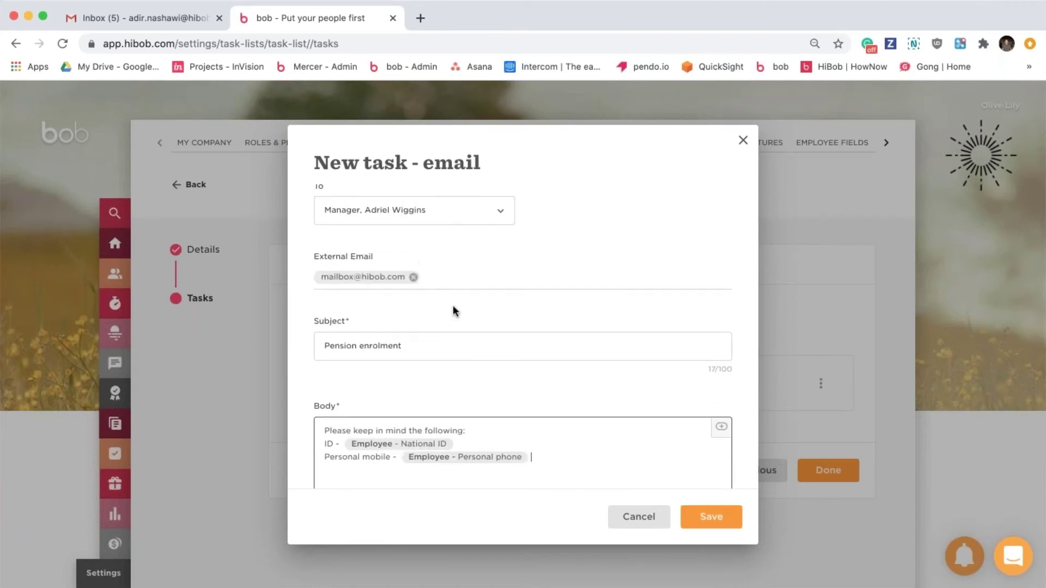
scroll(453, 305, down, 5)
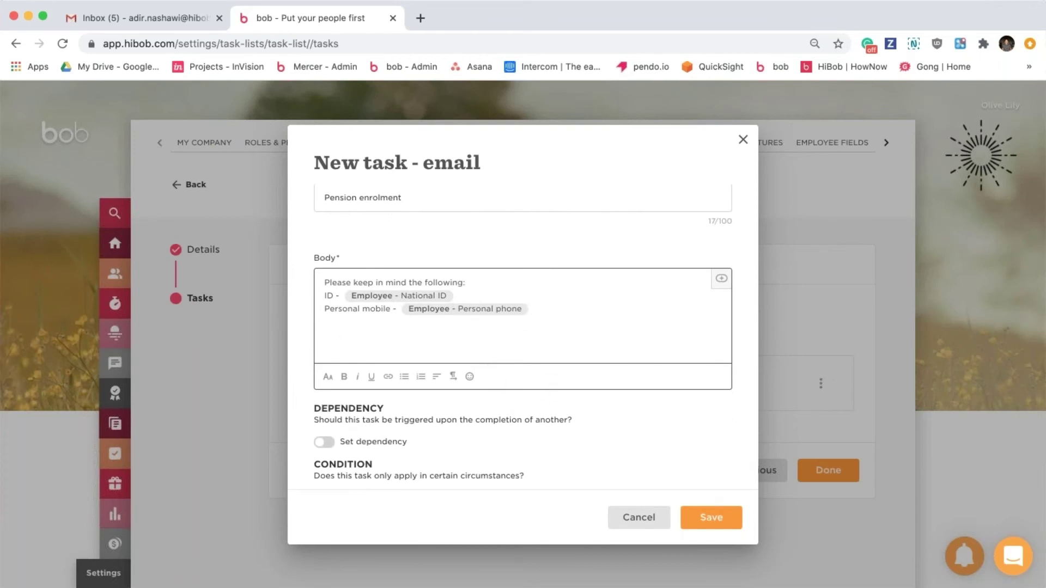
scroll(486, 365, down, 1)
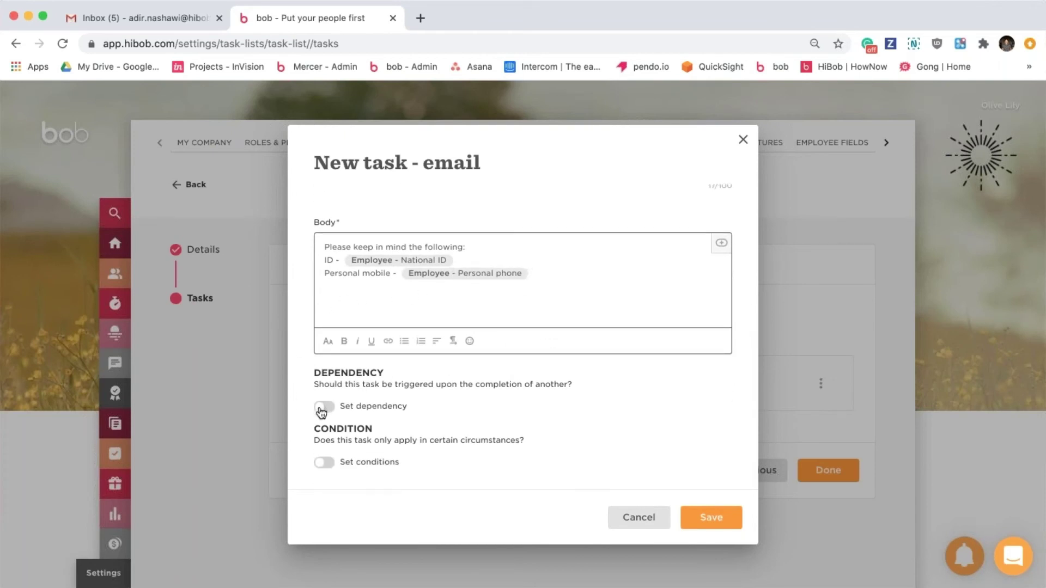
click(322, 410)
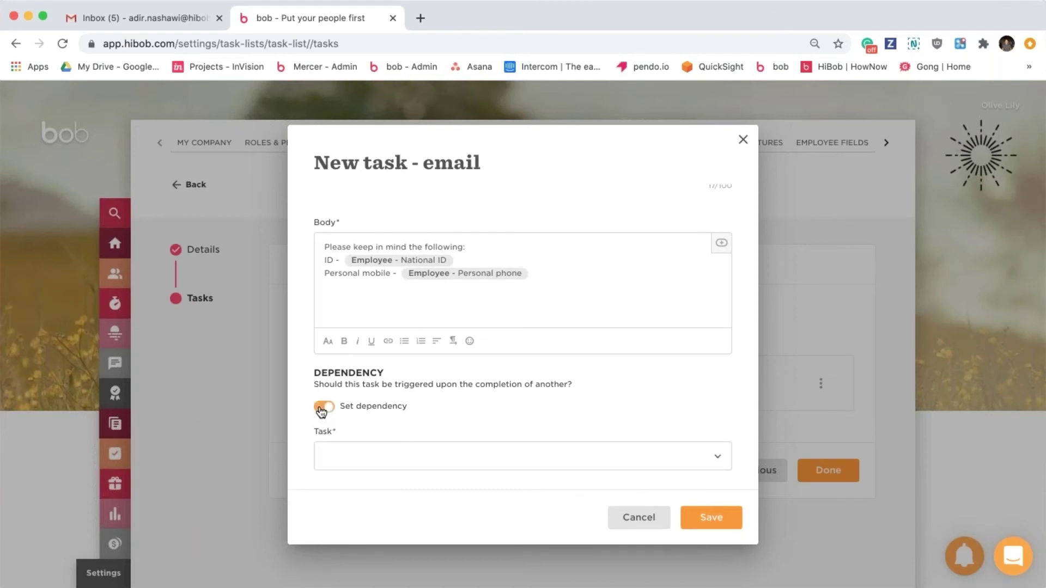
scroll(321, 410, down, 2)
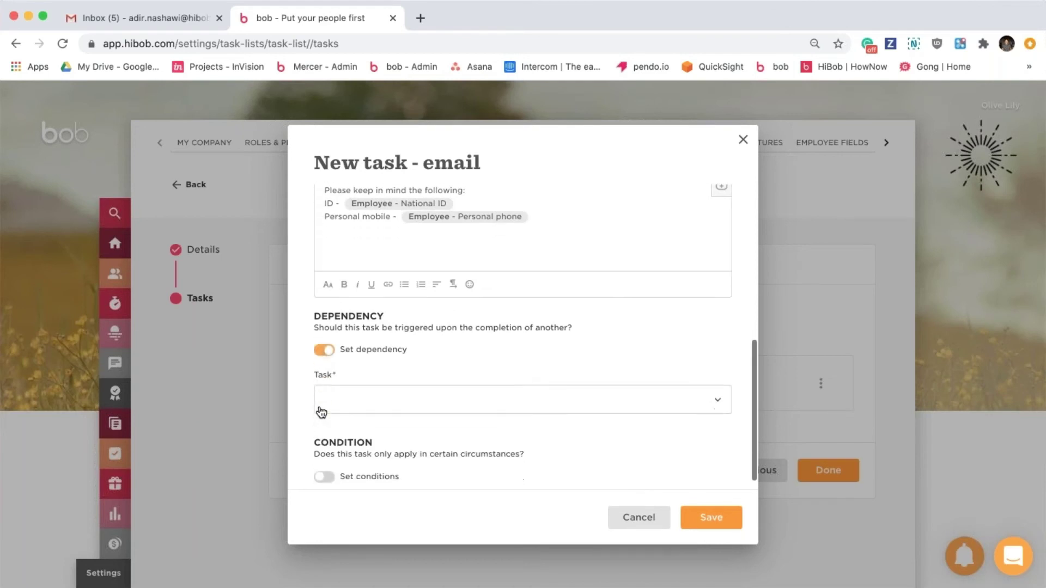
click(445, 395)
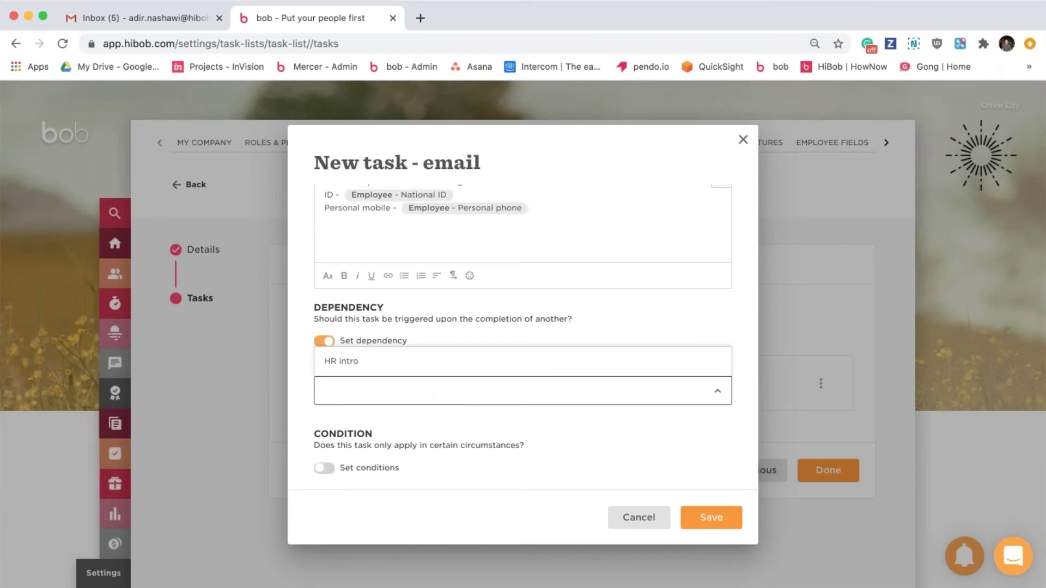
click(359, 363)
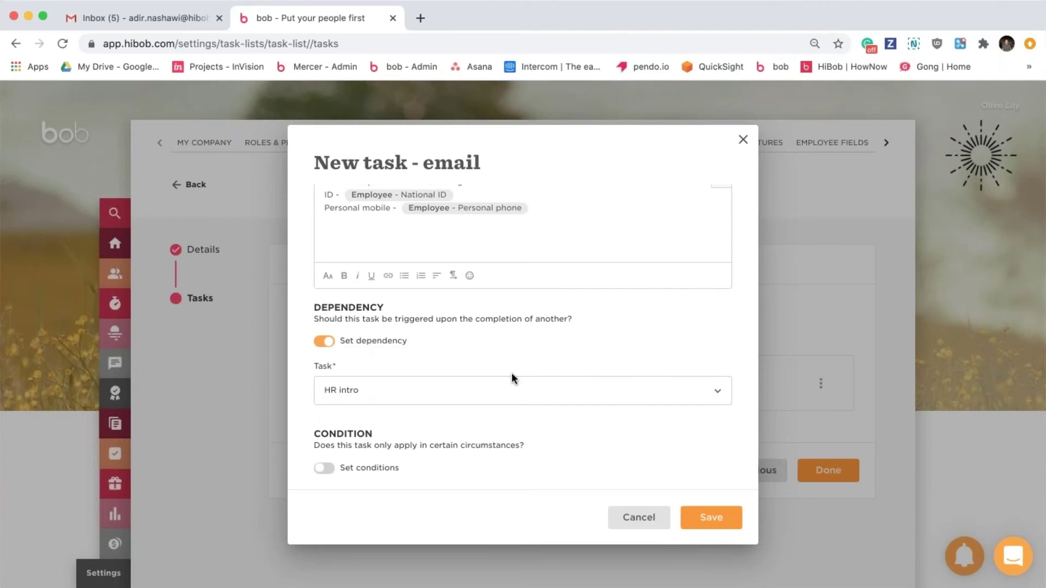
click(713, 522)
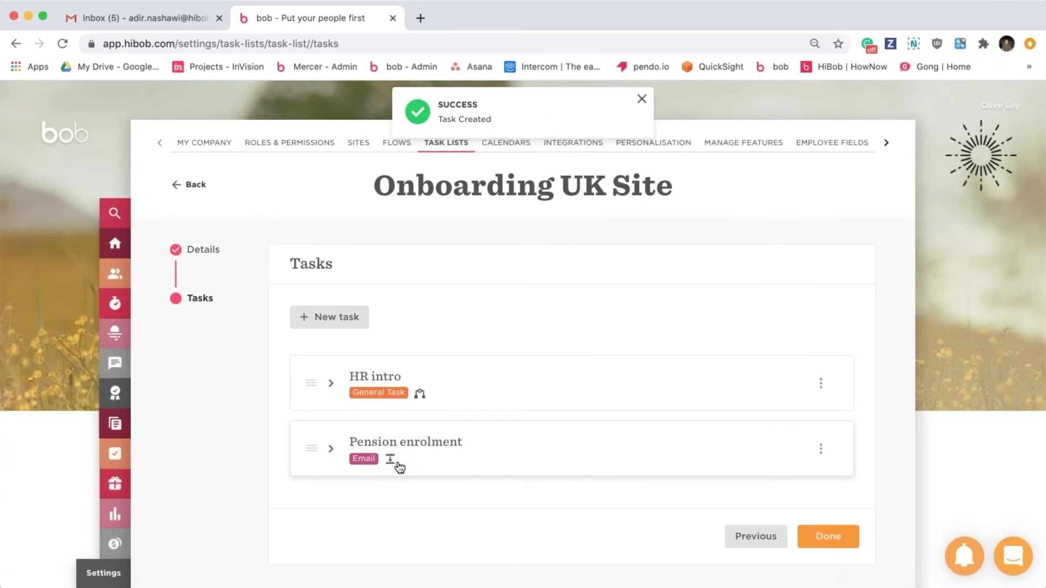
click(499, 455)
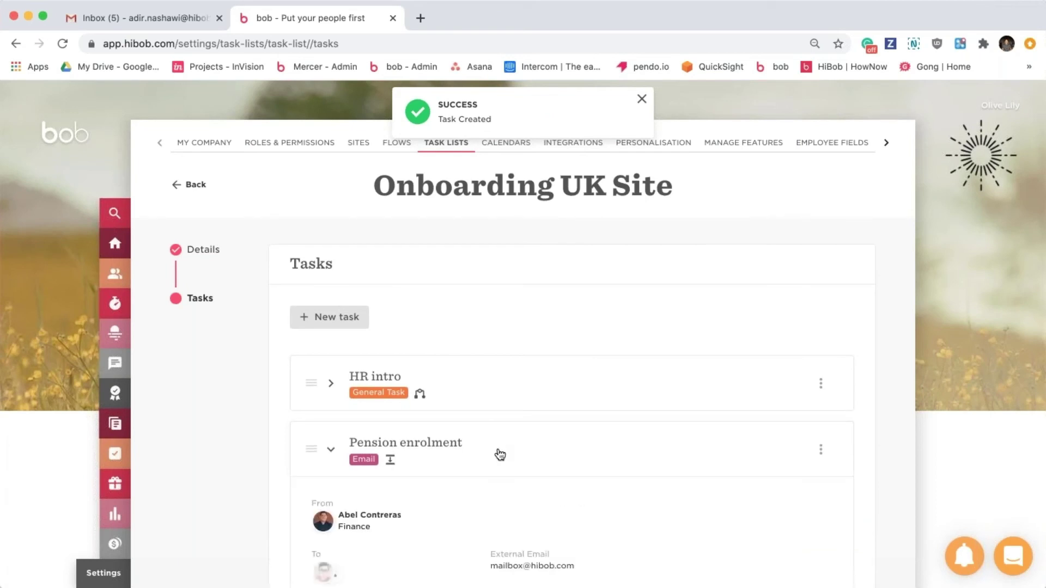
scroll(499, 454, down, 4)
scroll(535, 432, down, 1)
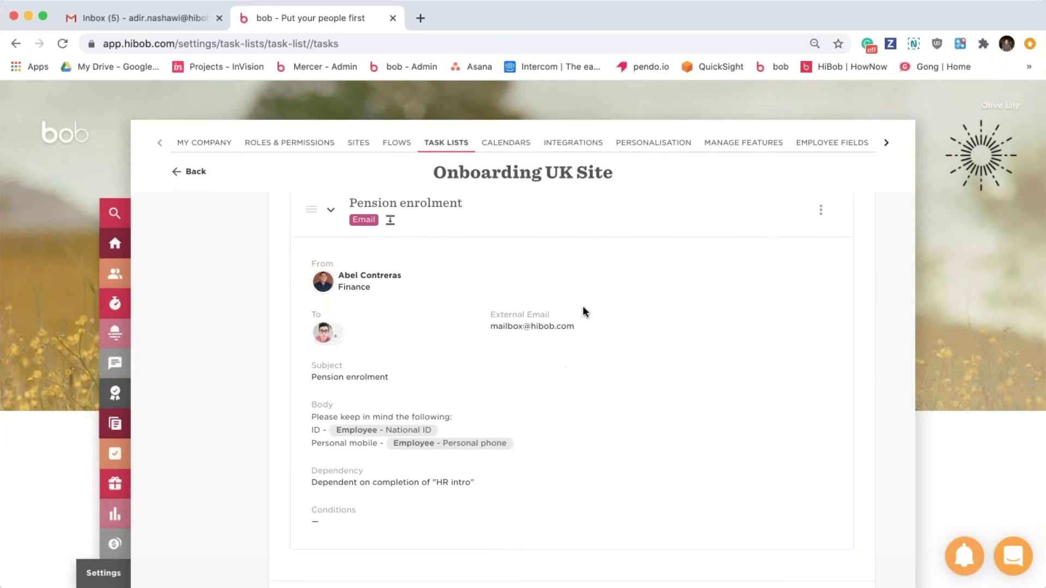
click(325, 339)
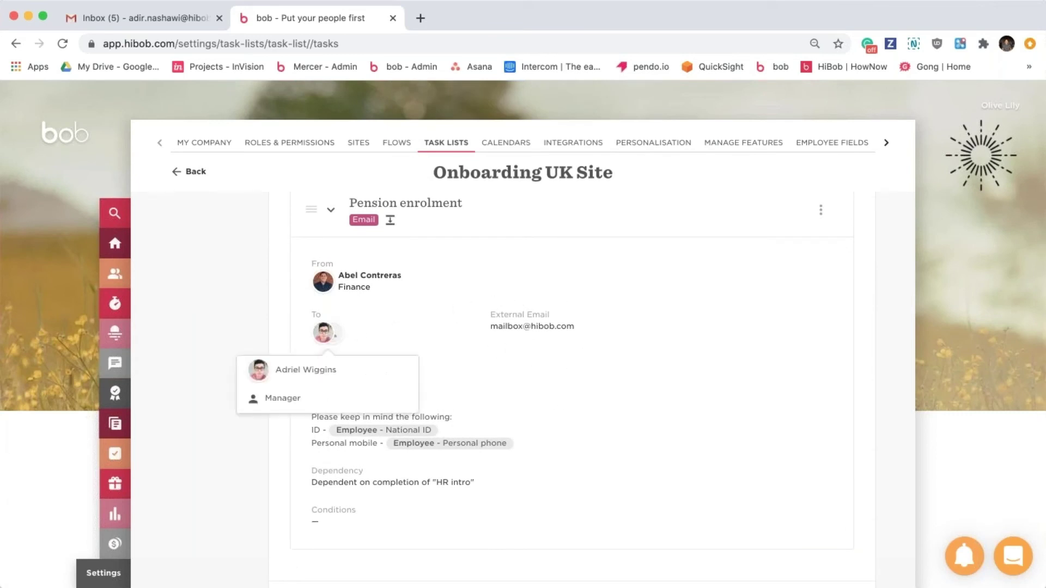
click(563, 379)
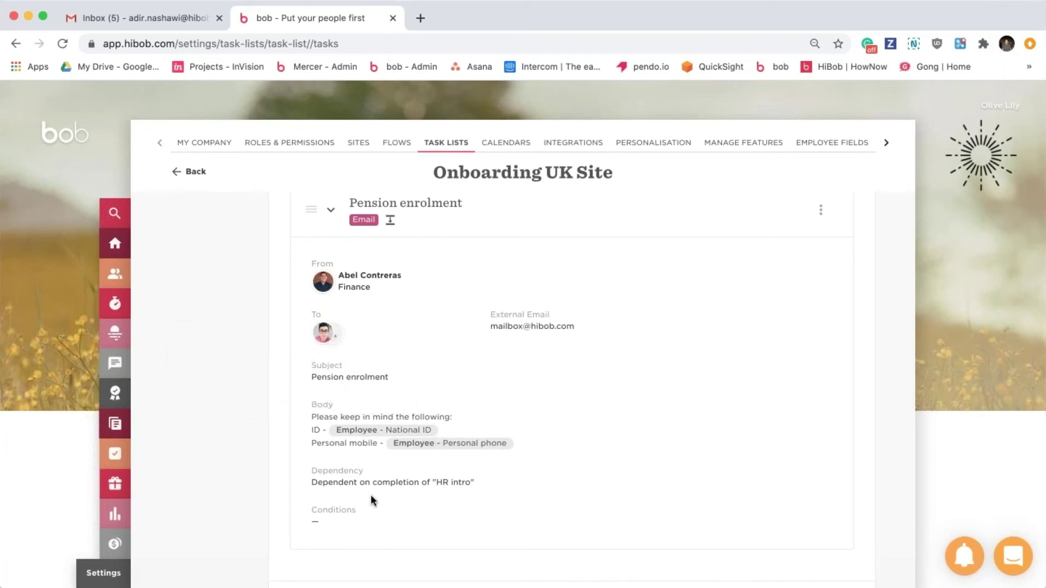
scroll(449, 385, up, 5)
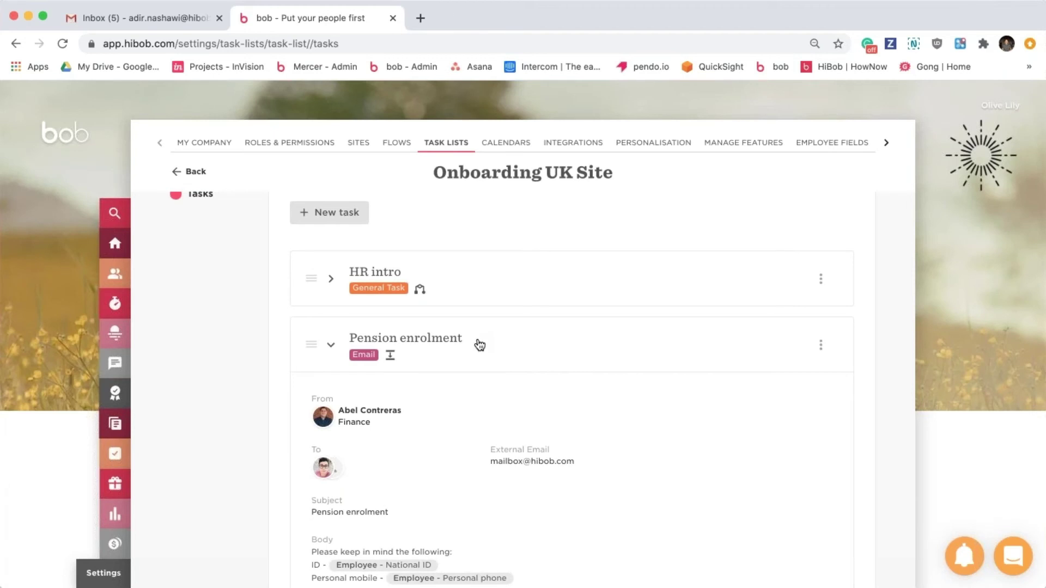
click(479, 344)
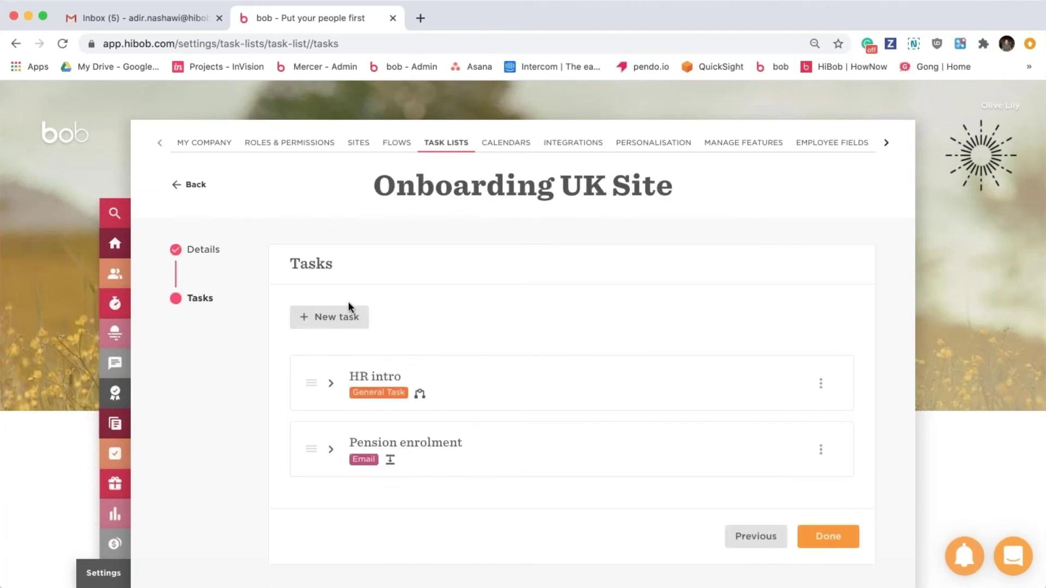
Create an Employee Feedback task requested from the Manager role.
click(335, 319)
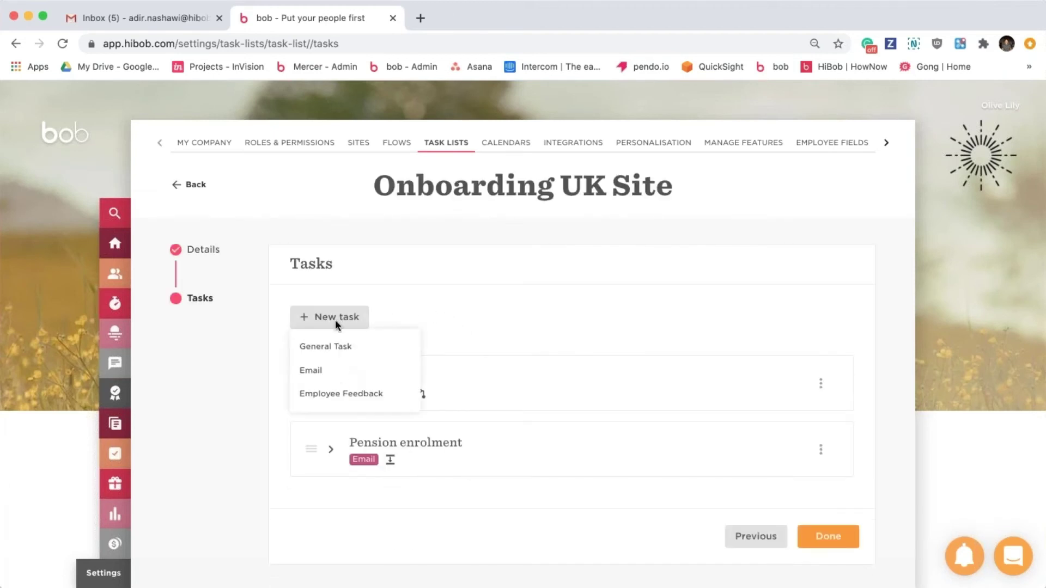
click(355, 397)
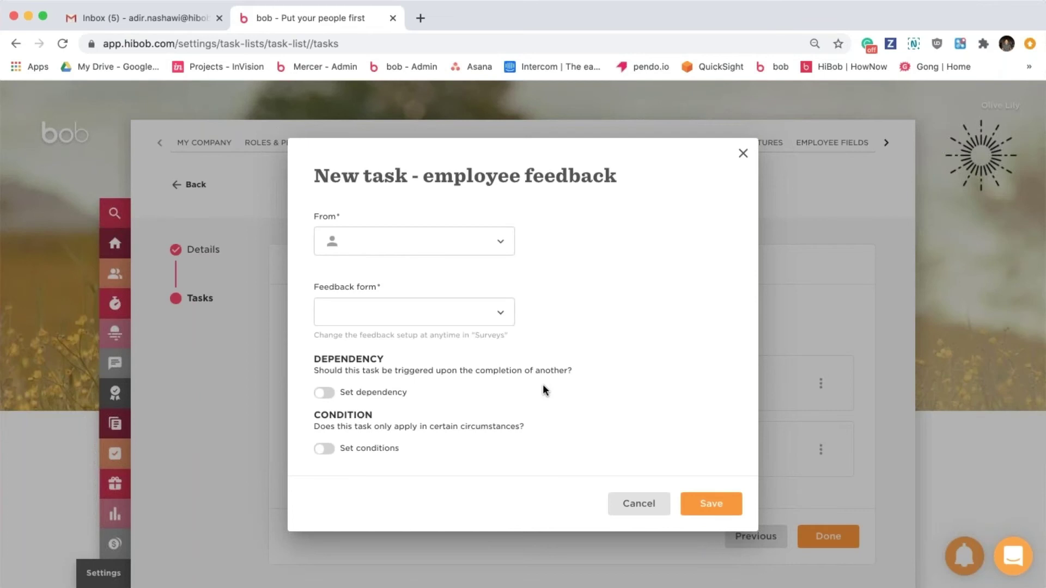
click(465, 255)
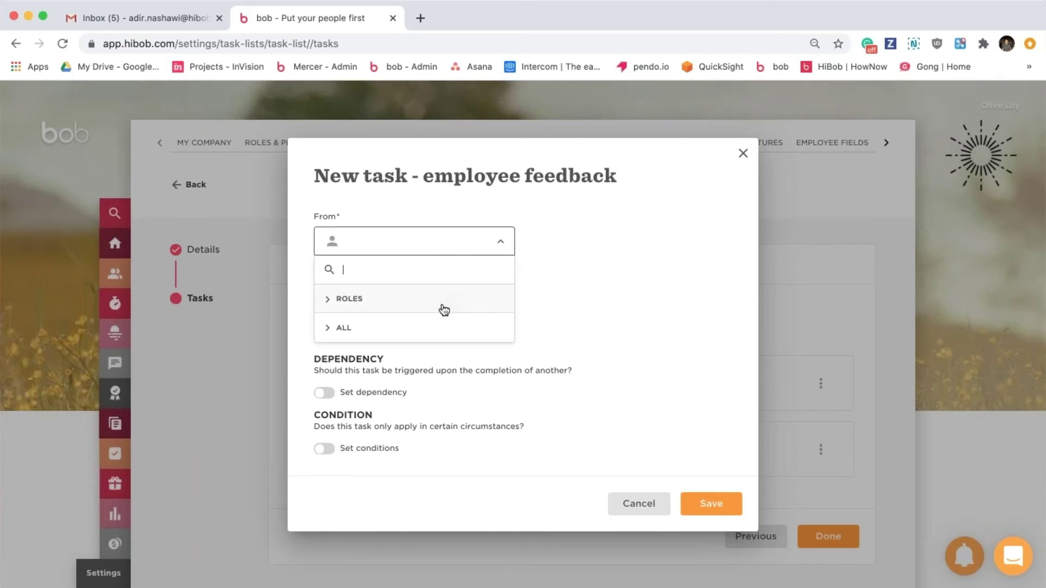
click(439, 309)
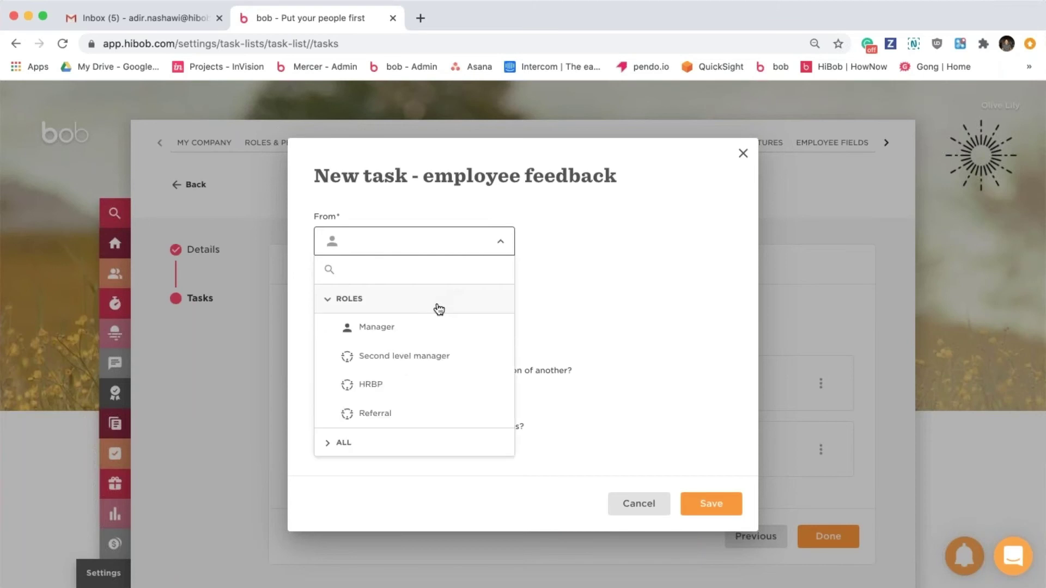
click(411, 328)
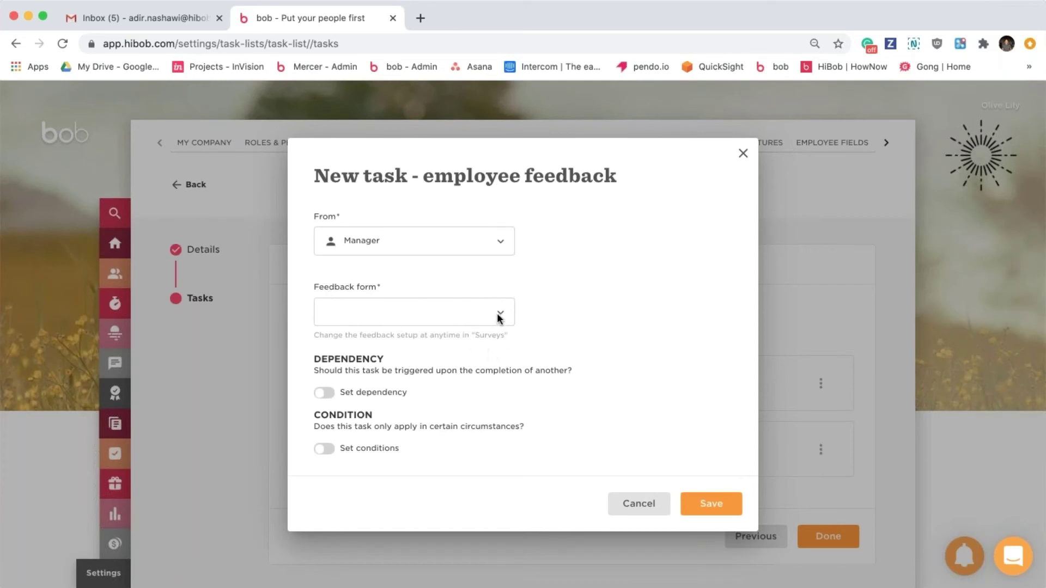
Choose the End of probation feedback form and save the task.
click(499, 318)
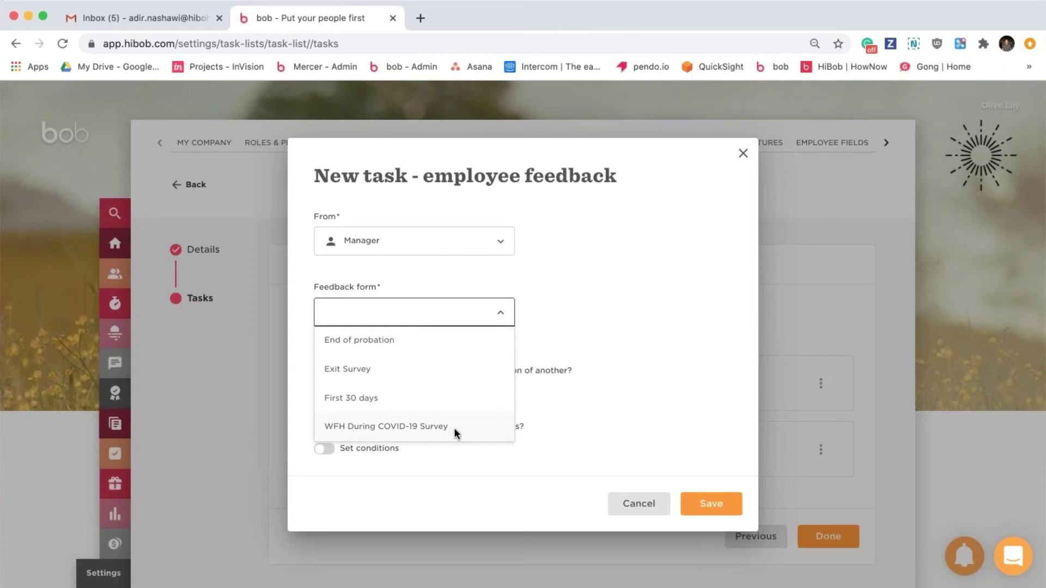
click(412, 340)
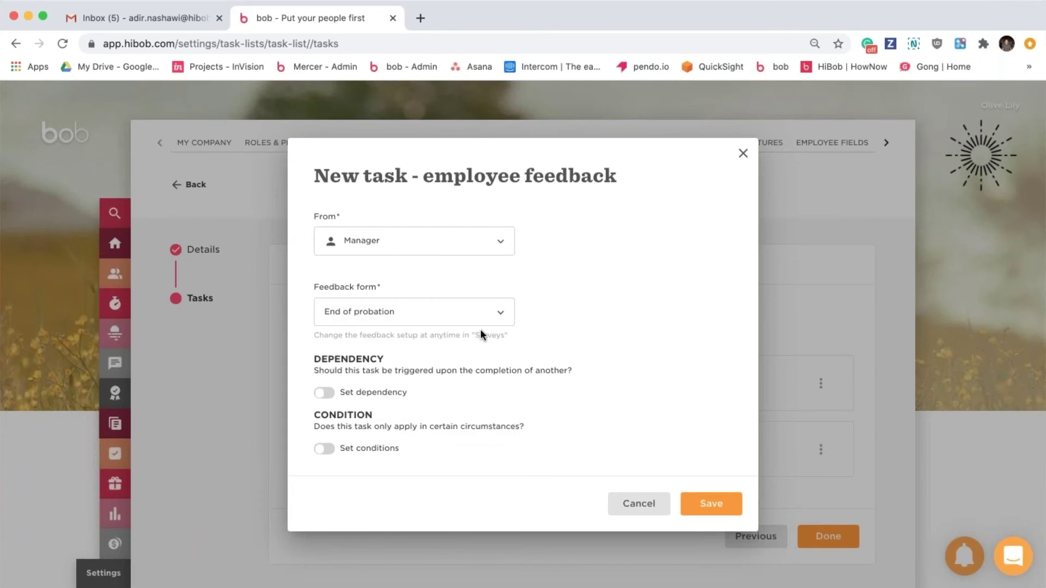
click(712, 506)
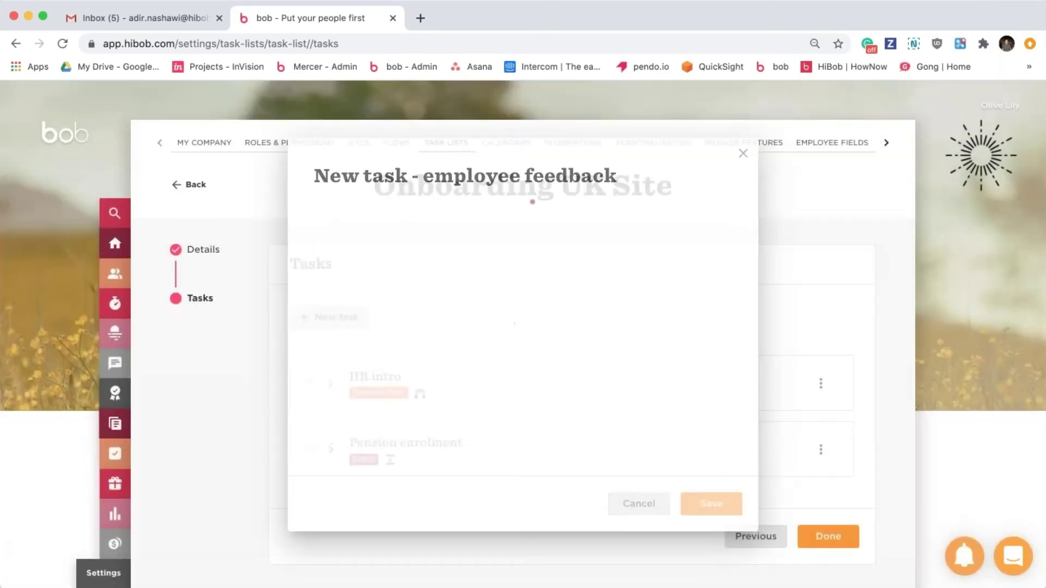
Check the End of probation task's details in the Onboarding UK Site list.
scroll(674, 467, down, 2)
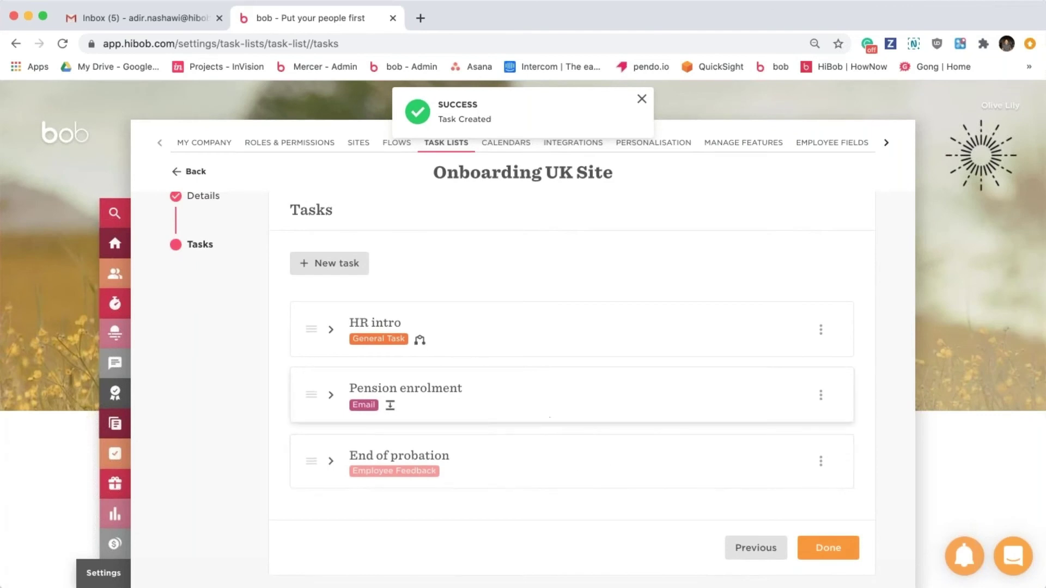
click(481, 462)
scroll(479, 463, down, 3)
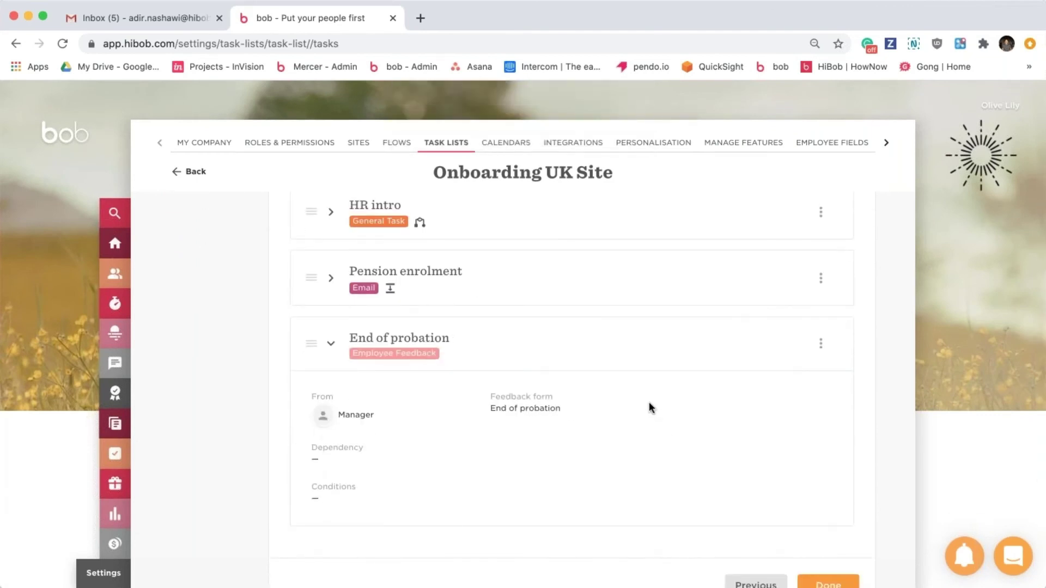
click(530, 362)
scroll(528, 360, up, 2)
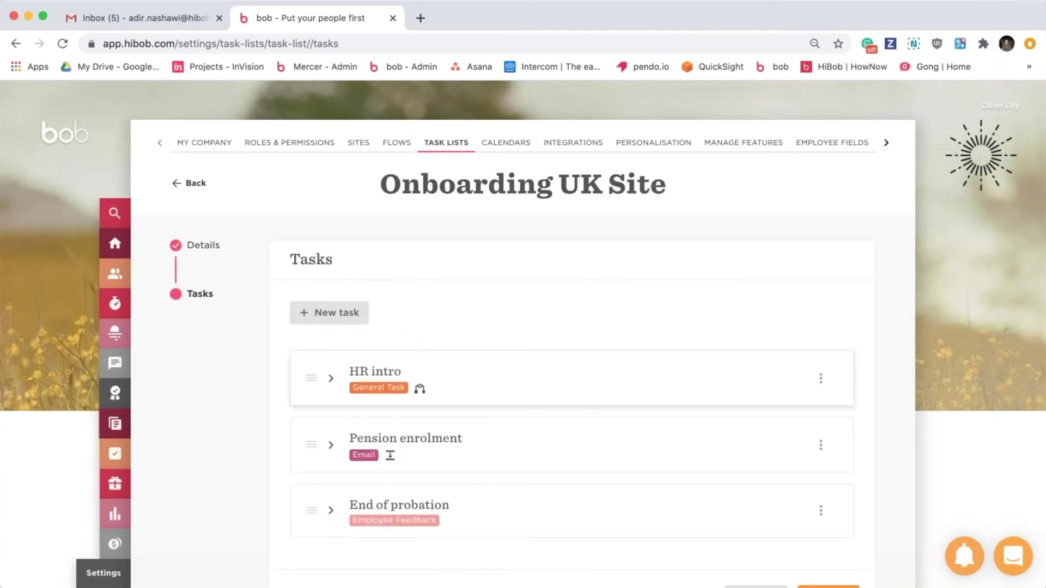
scroll(572, 381, down, 2)
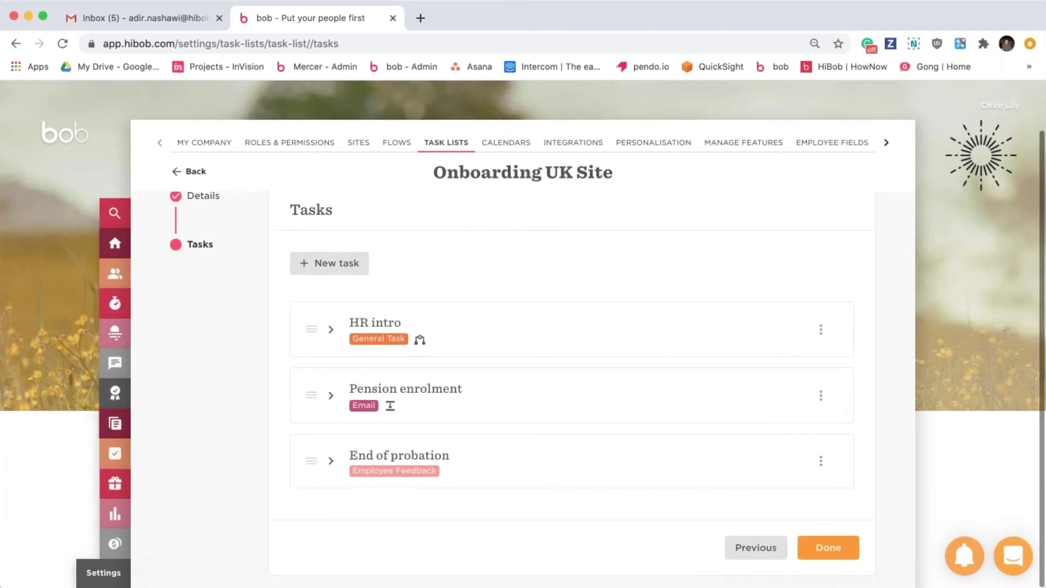
Save the Onboarding UK Site task list and open the Onboarding UK task list.
click(829, 547)
scroll(534, 411, down, 3)
click(840, 506)
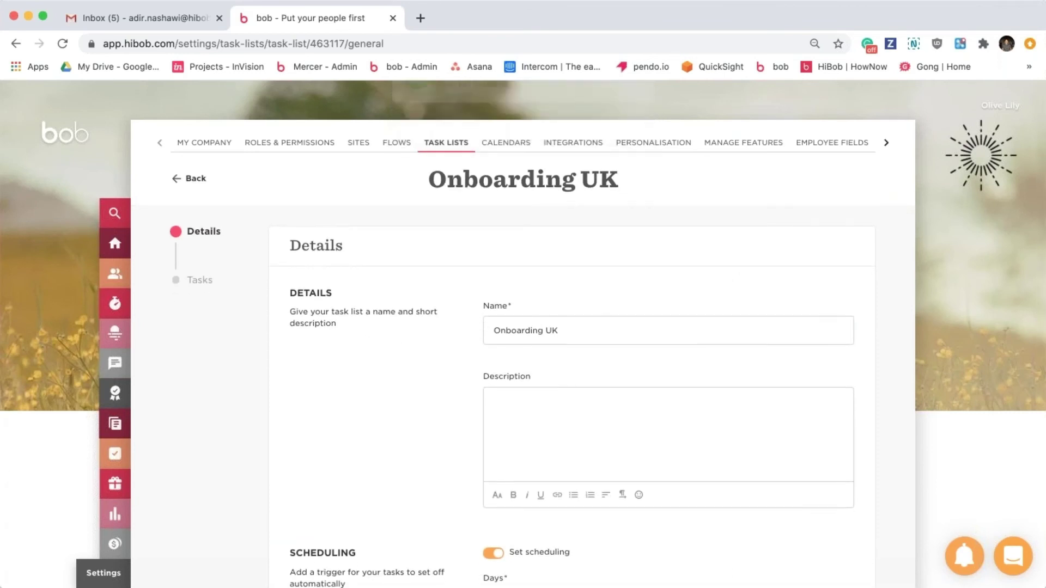
Keep Onboarding UK's scheduling and task list owner unchanged and continue to its Tasks step.
scroll(368, 354, down, 2)
scroll(572, 382, down, 5)
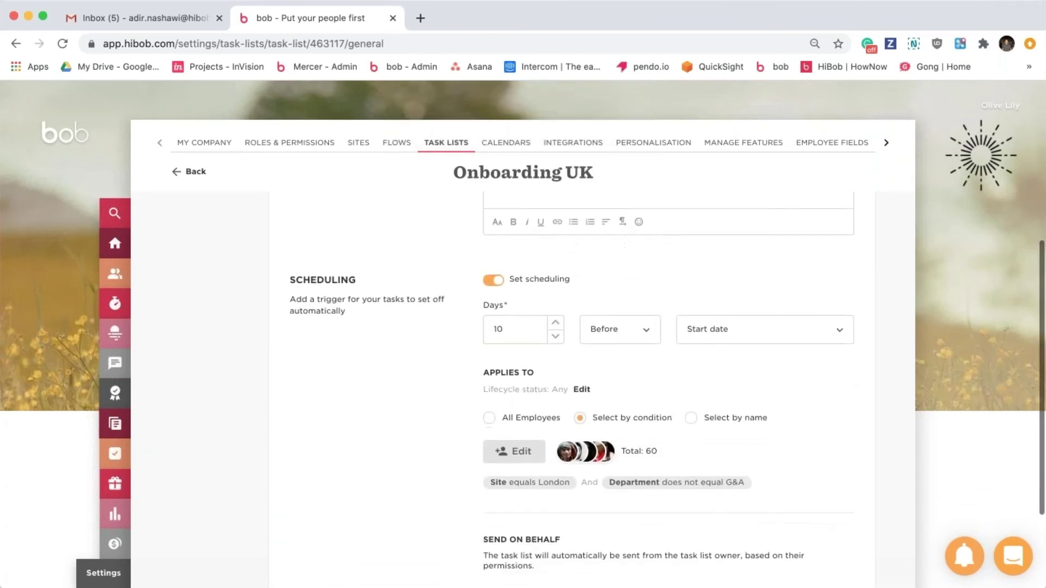
scroll(424, 468, down, 2)
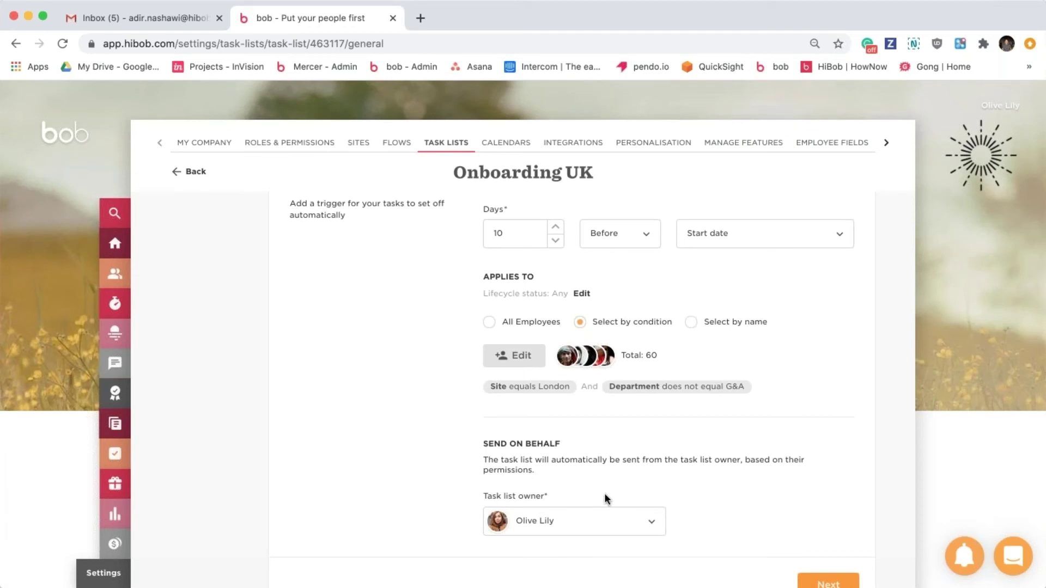
click(622, 533)
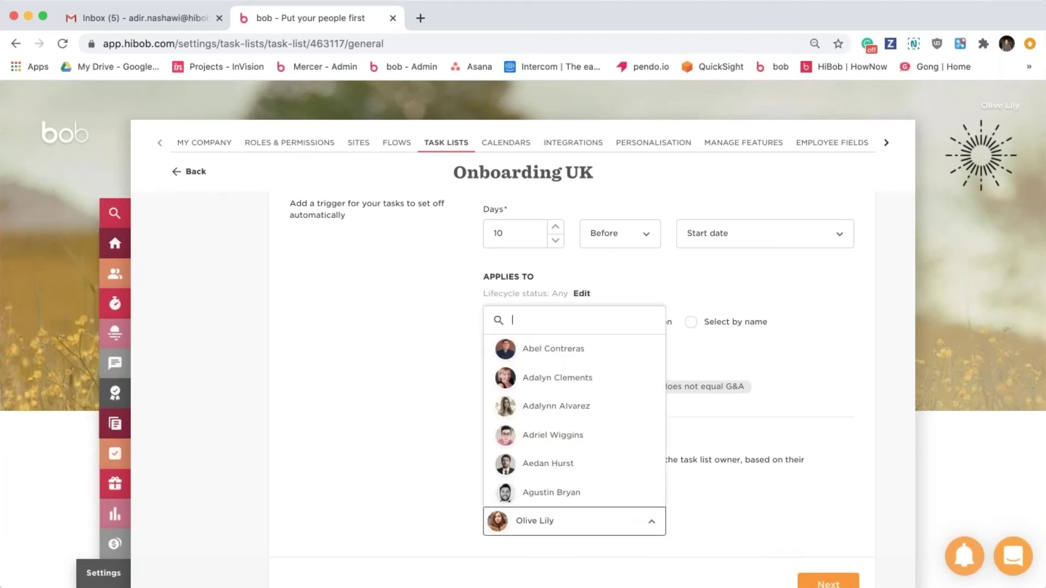
click(627, 531)
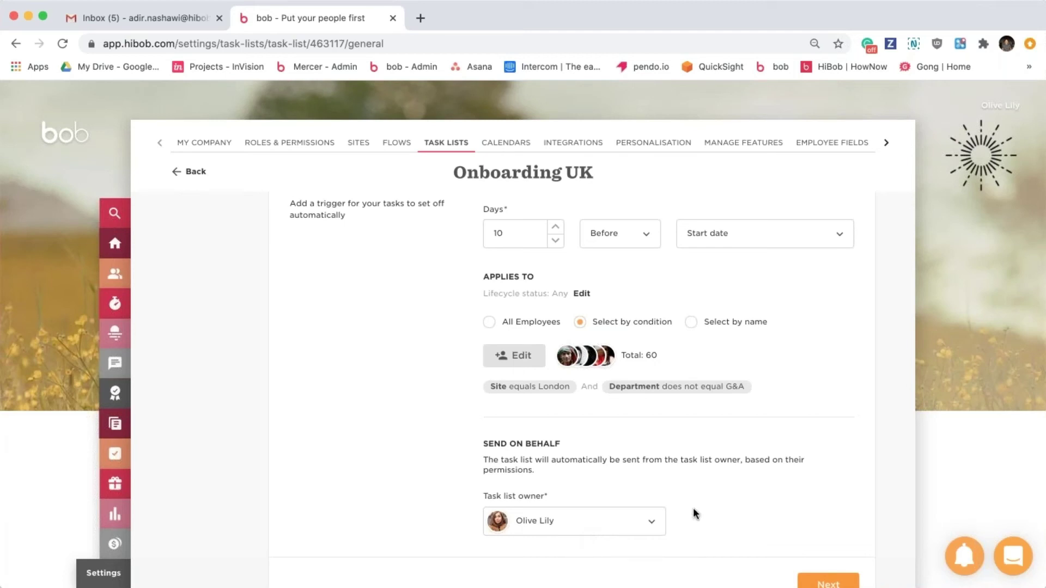
click(818, 584)
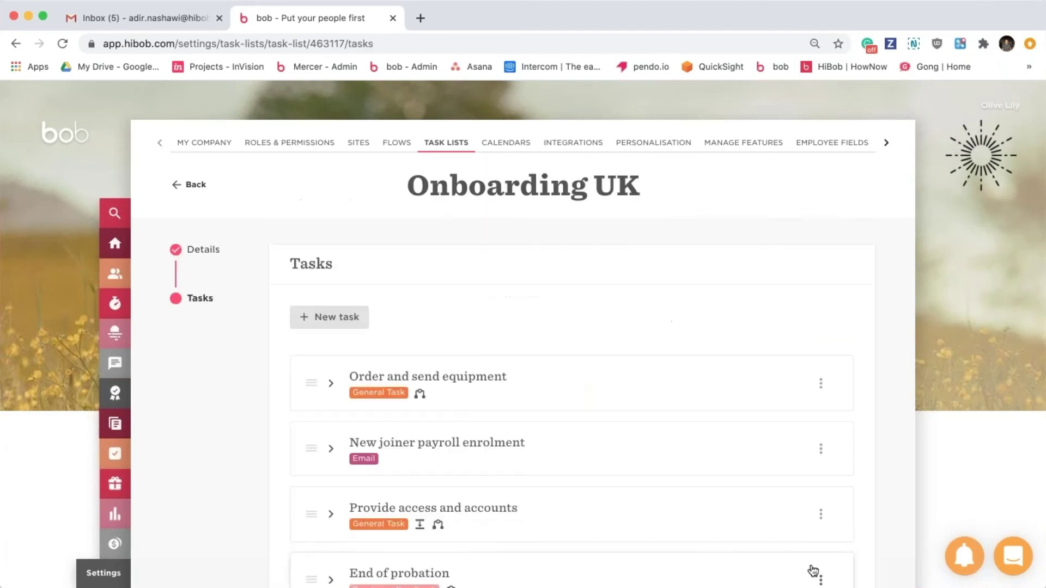
Review the Provide access and accounts and New joiner payroll enrolment task details.
scroll(538, 416, down, 7)
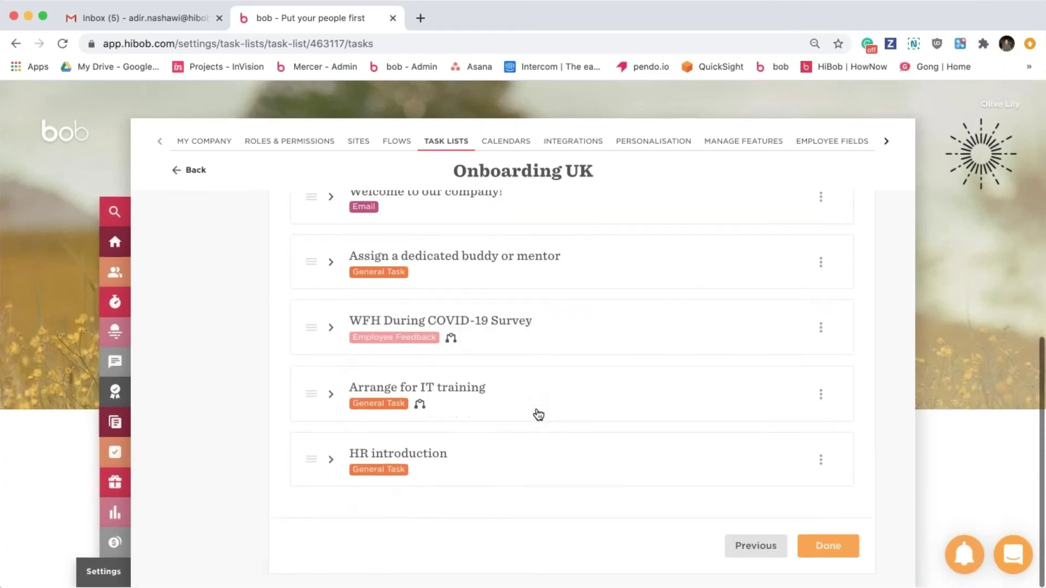
scroll(538, 415, up, 8)
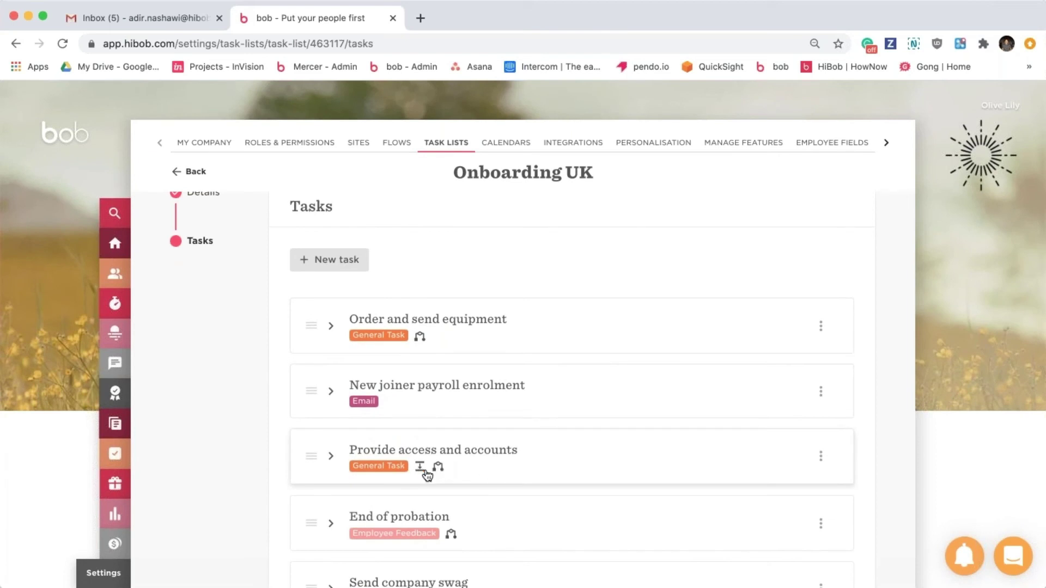
click(478, 463)
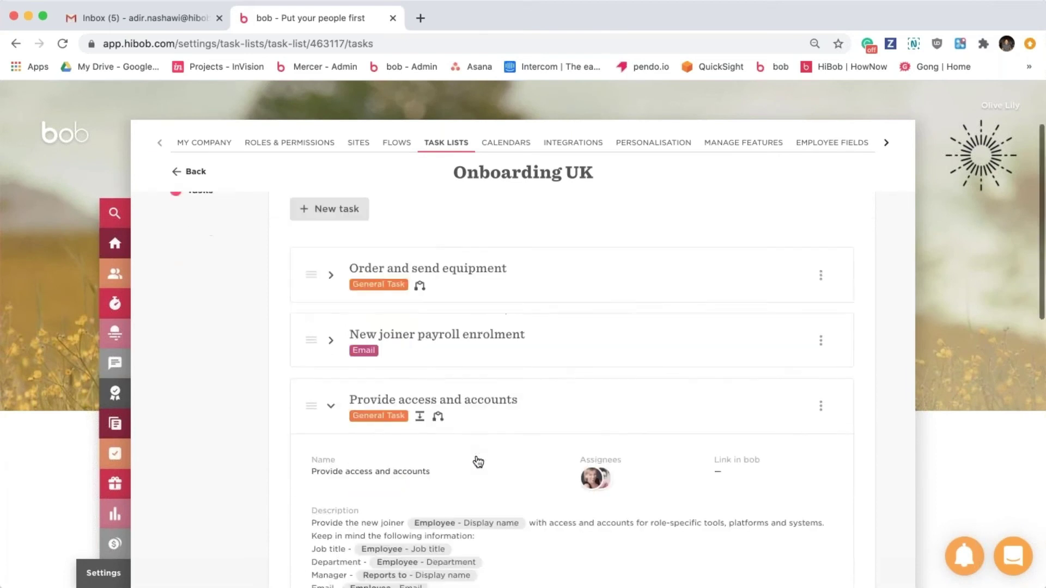
scroll(485, 475, down, 3)
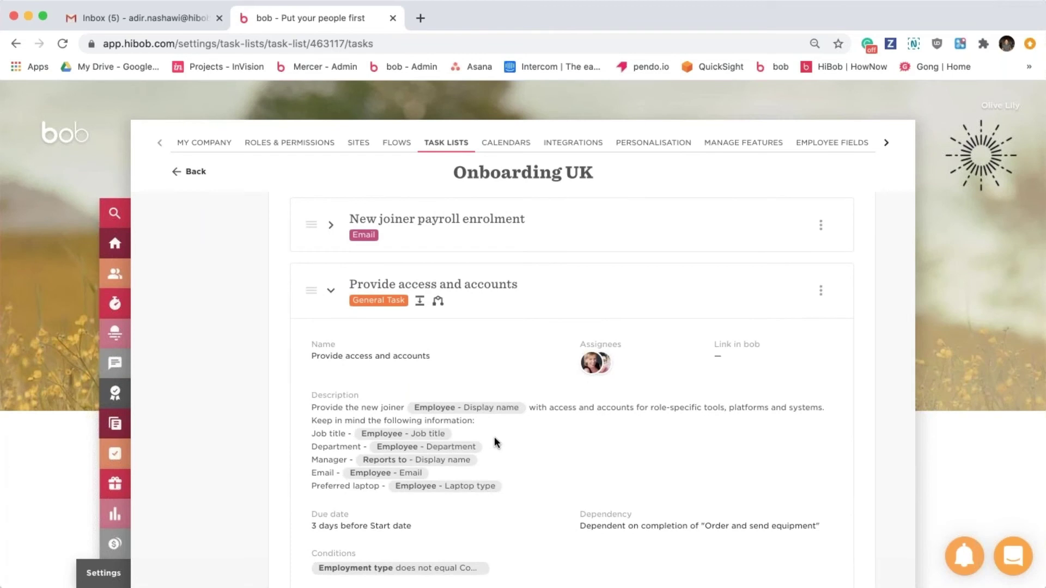
click(470, 240)
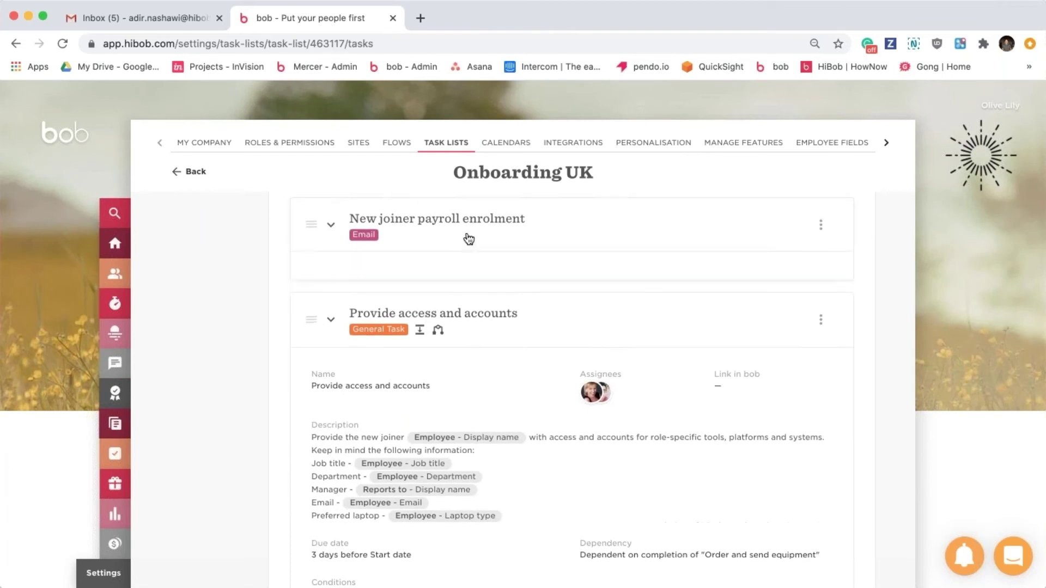
scroll(436, 514, down, 2)
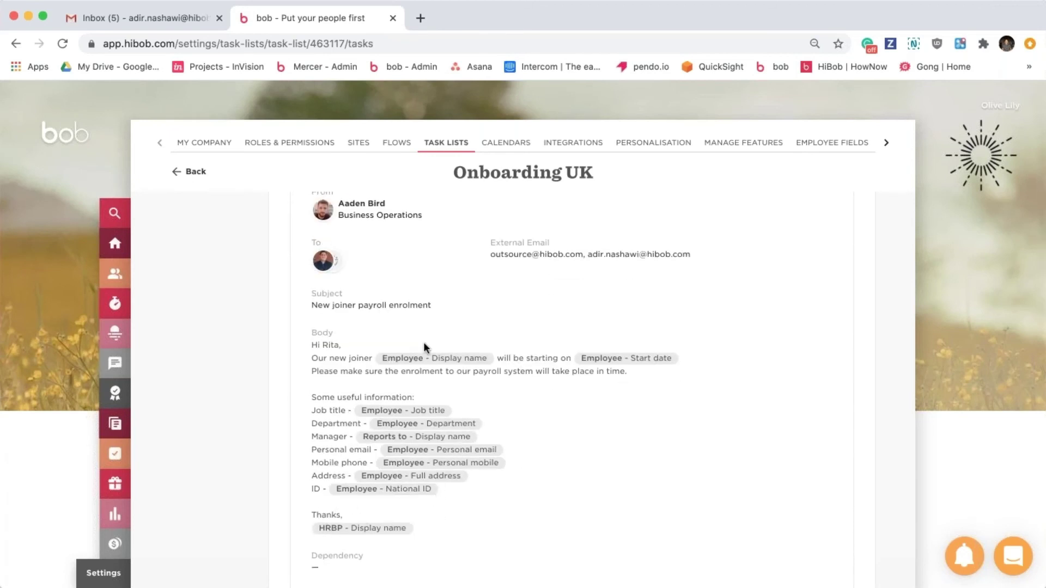
scroll(424, 347, up, 3)
click(467, 270)
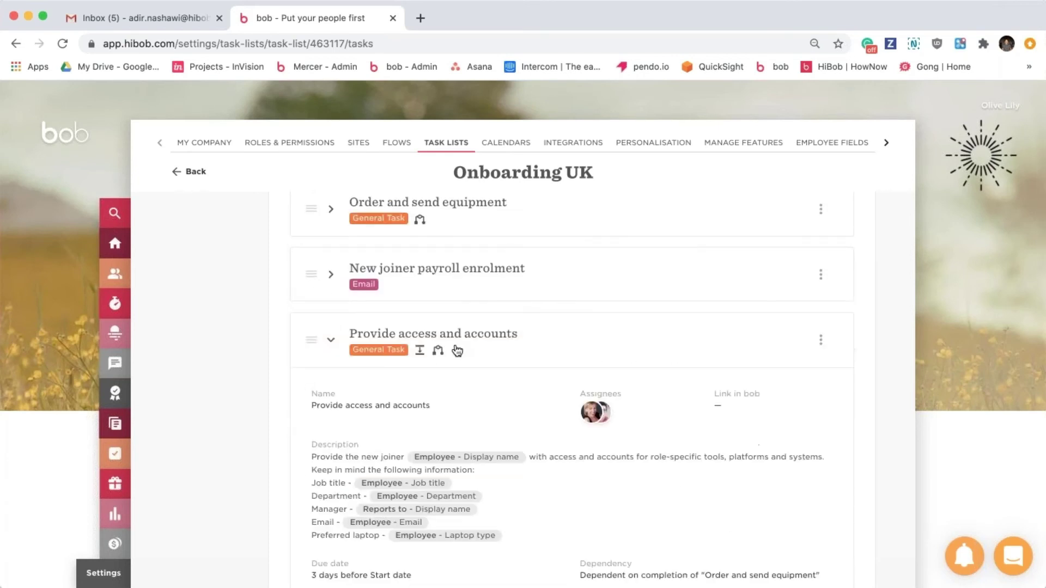
click(458, 351)
Drag End of probation to second place, right after Order and send equipment.
drag(303, 401, 315, 275)
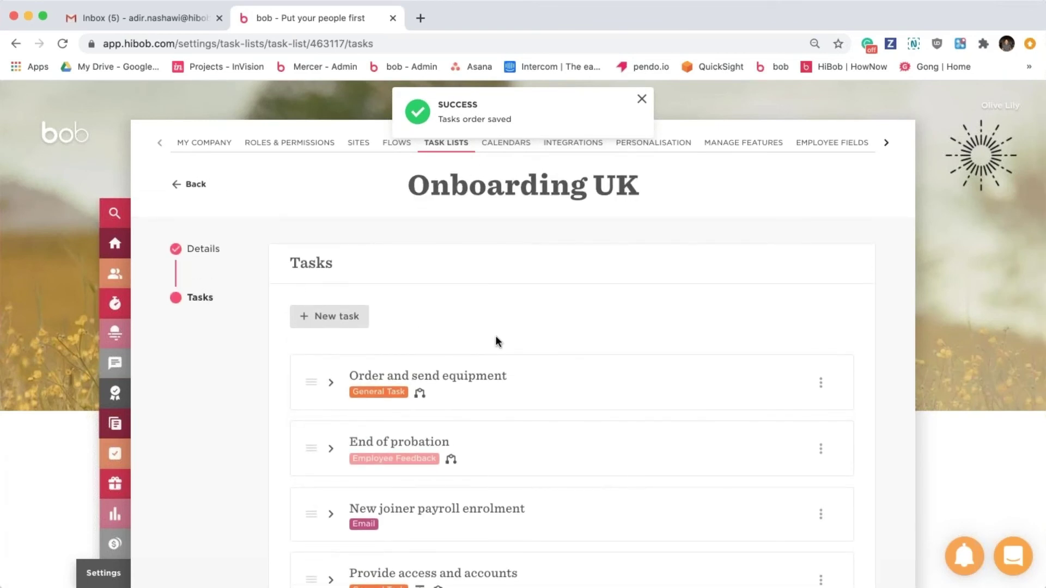
scroll(496, 341, down, 5)
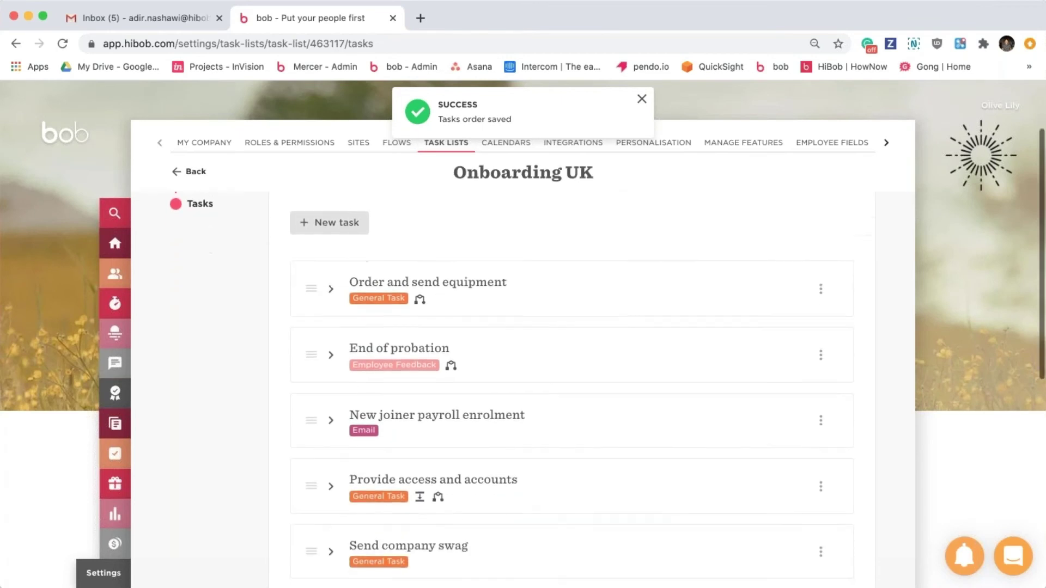
scroll(670, 394, down, 4)
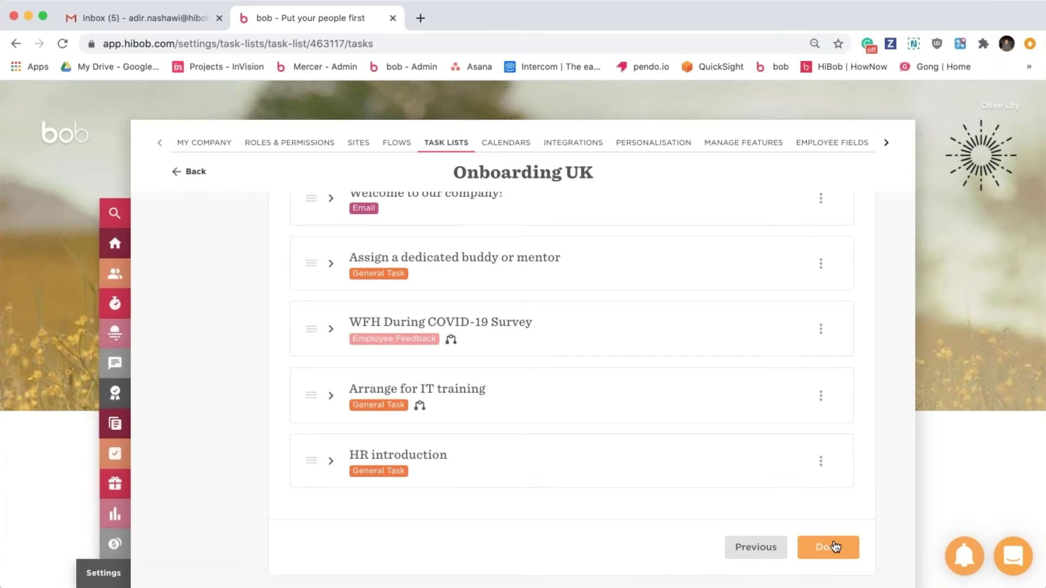
Save the Onboarding UK task list and open the Promotion flow under Employee Changes.
click(834, 547)
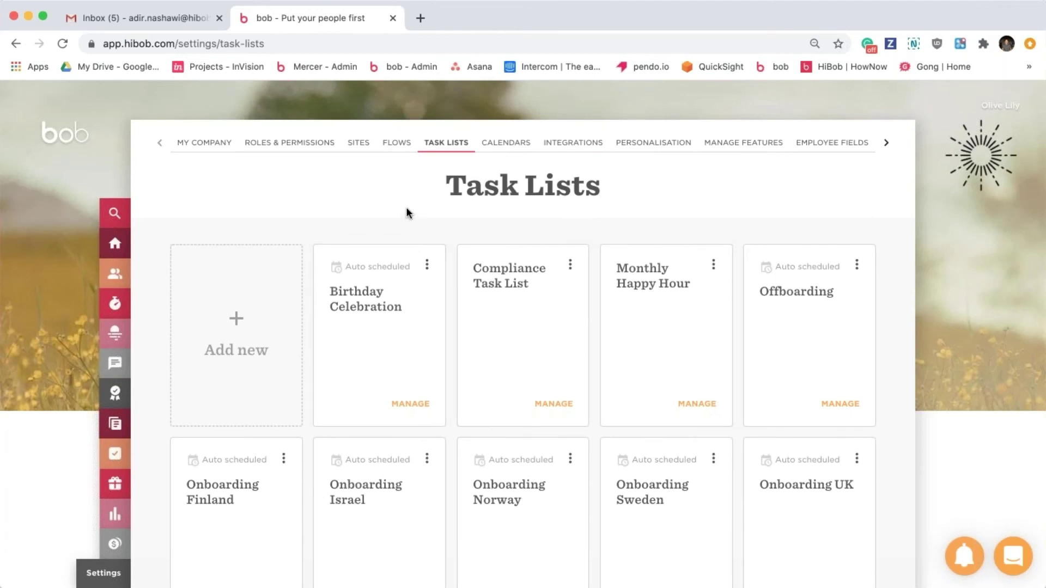
click(403, 146)
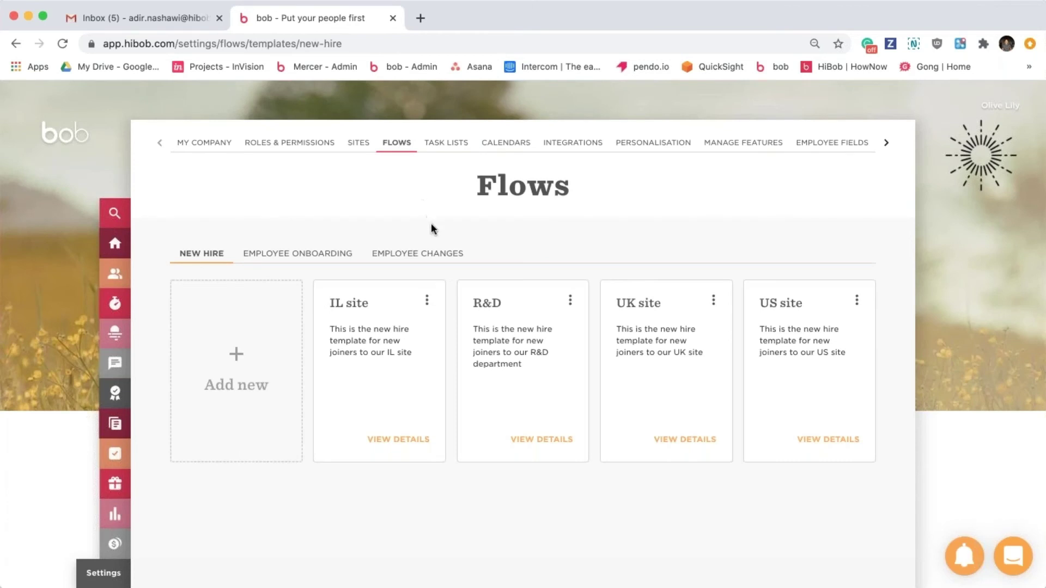
click(433, 261)
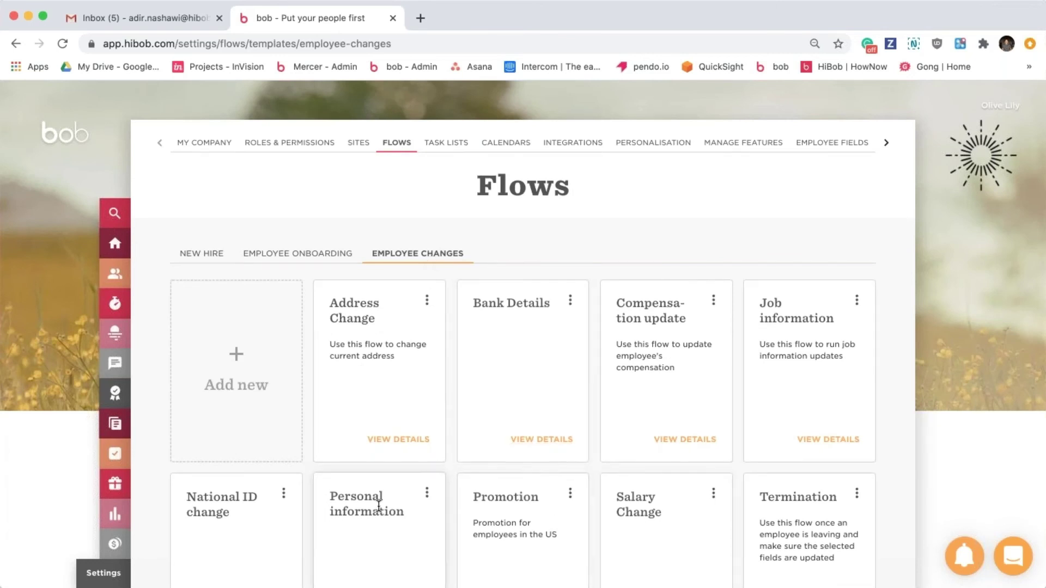
scroll(378, 506, down, 2)
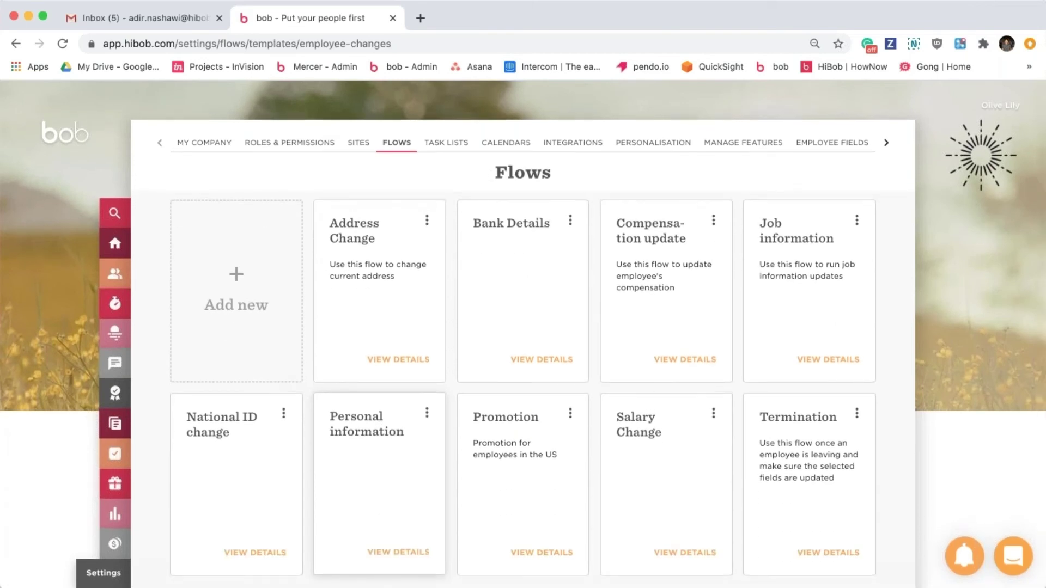
click(557, 555)
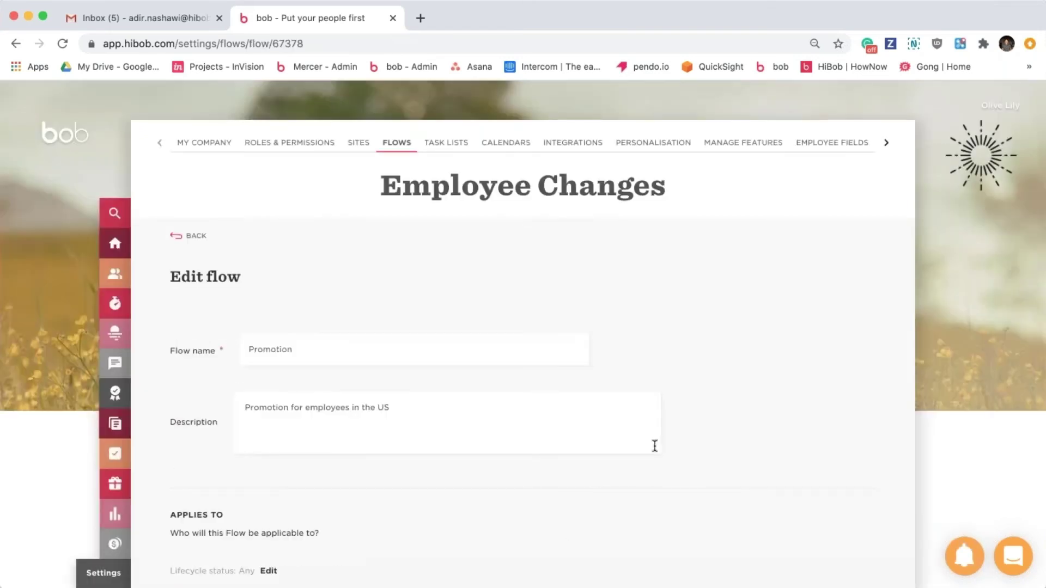
Set the Promotion flow to initiate the Promotion Norway task list.
scroll(655, 446, down, 8)
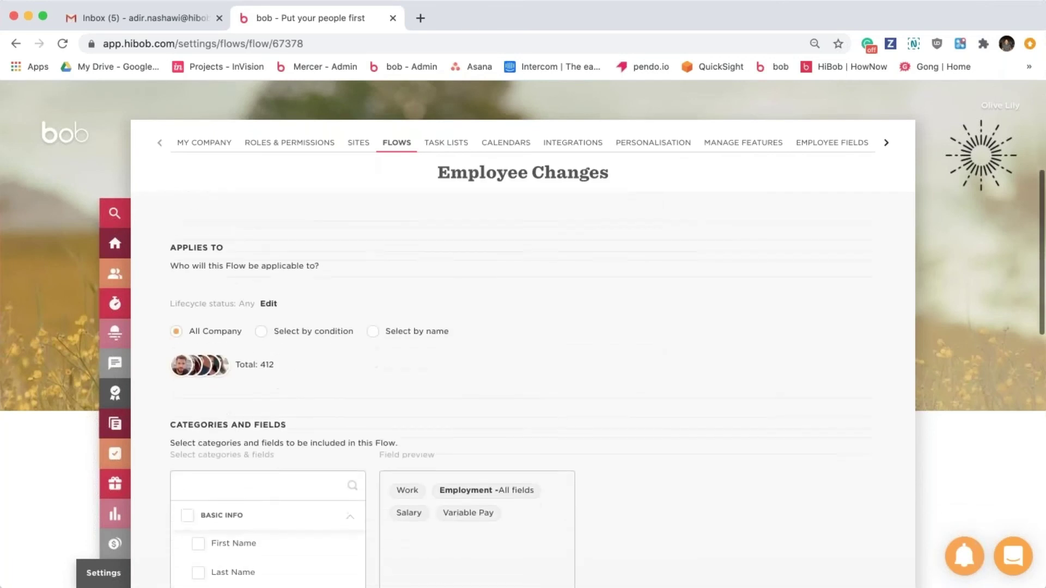
scroll(488, 319, down, 4)
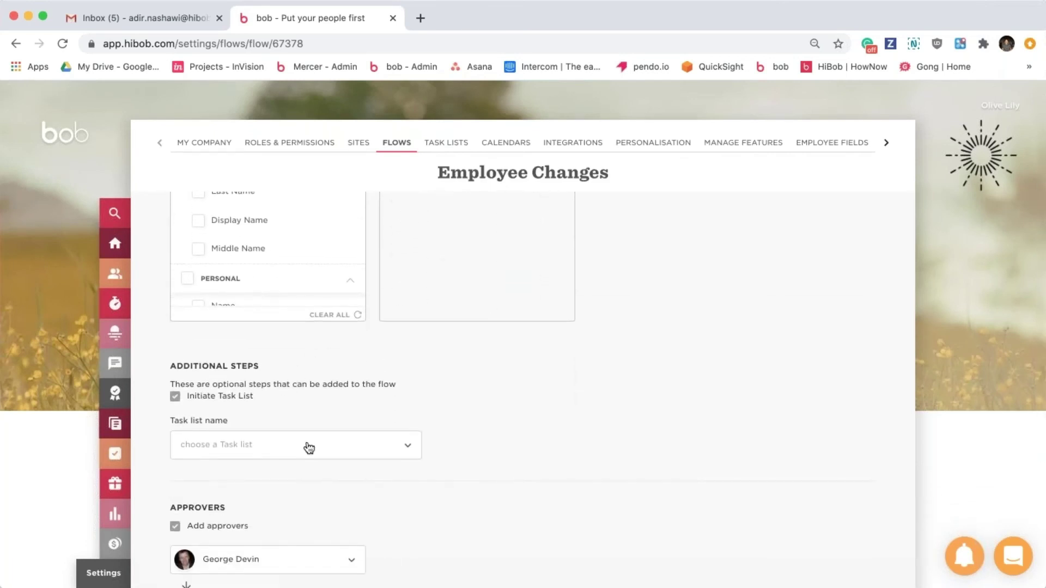
click(306, 446)
scroll(329, 468, down, 6)
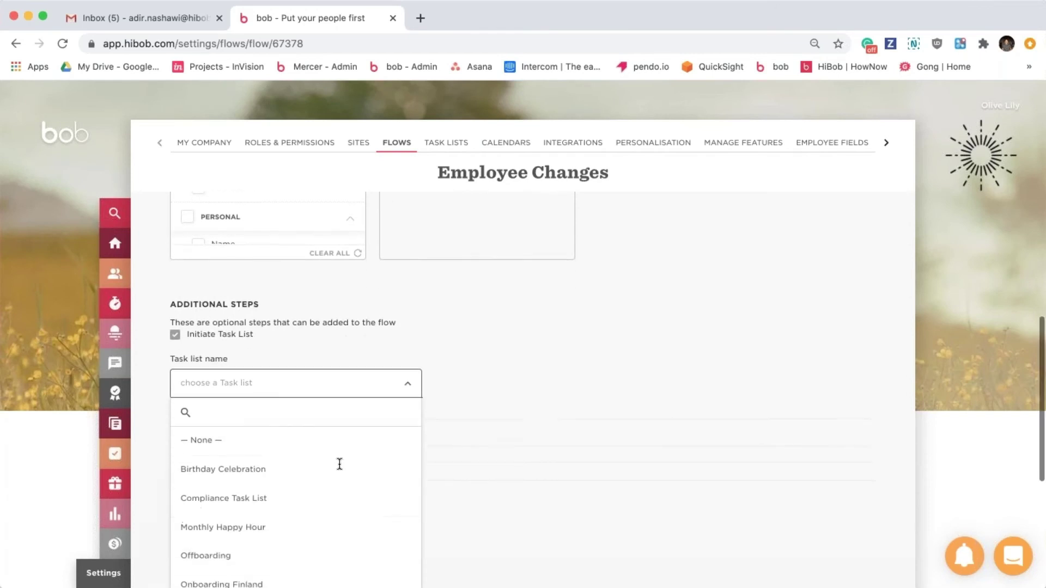
scroll(294, 468, down, 5)
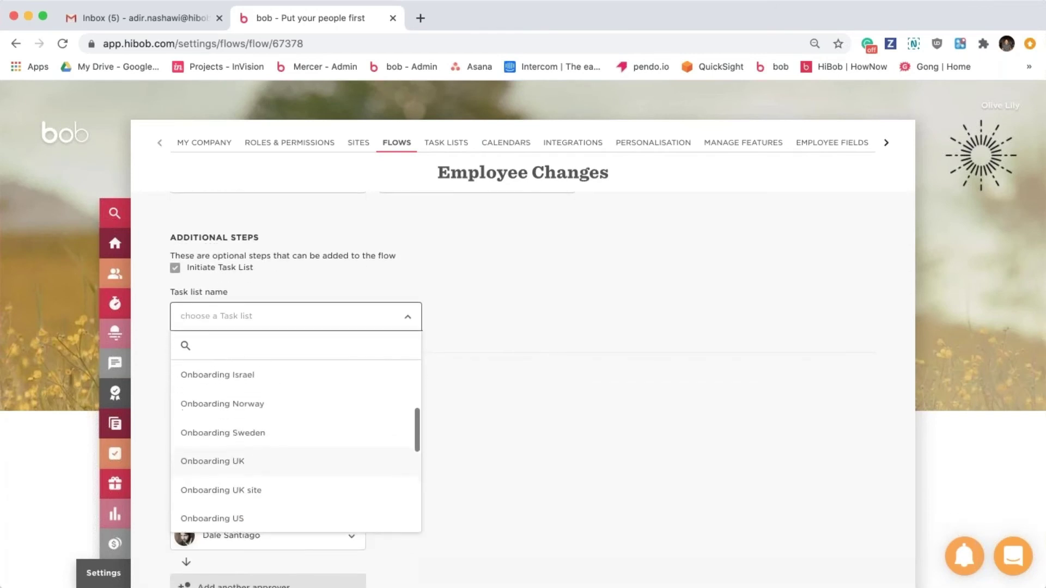
scroll(297, 485, down, 3)
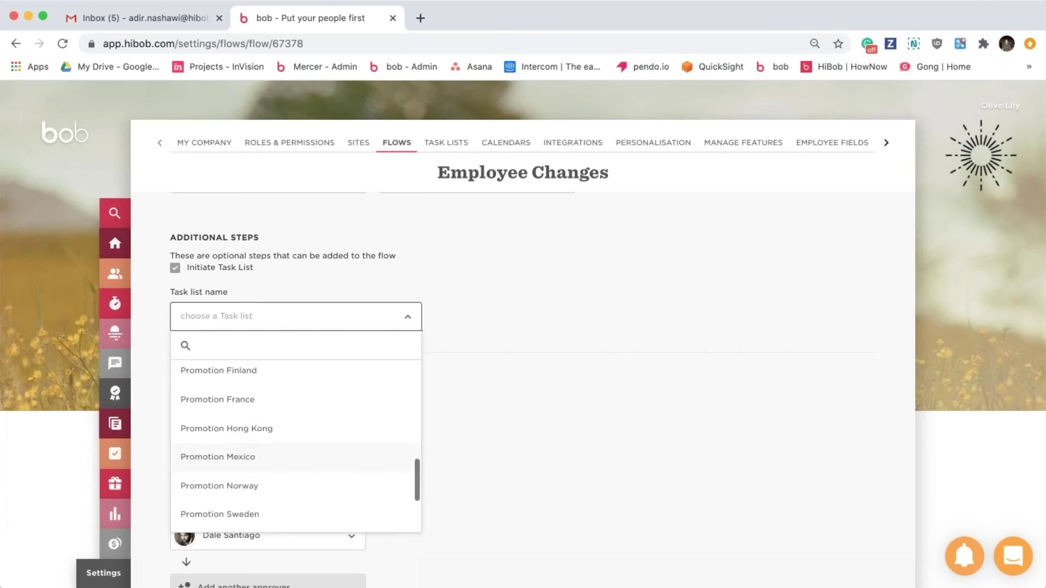
click(286, 486)
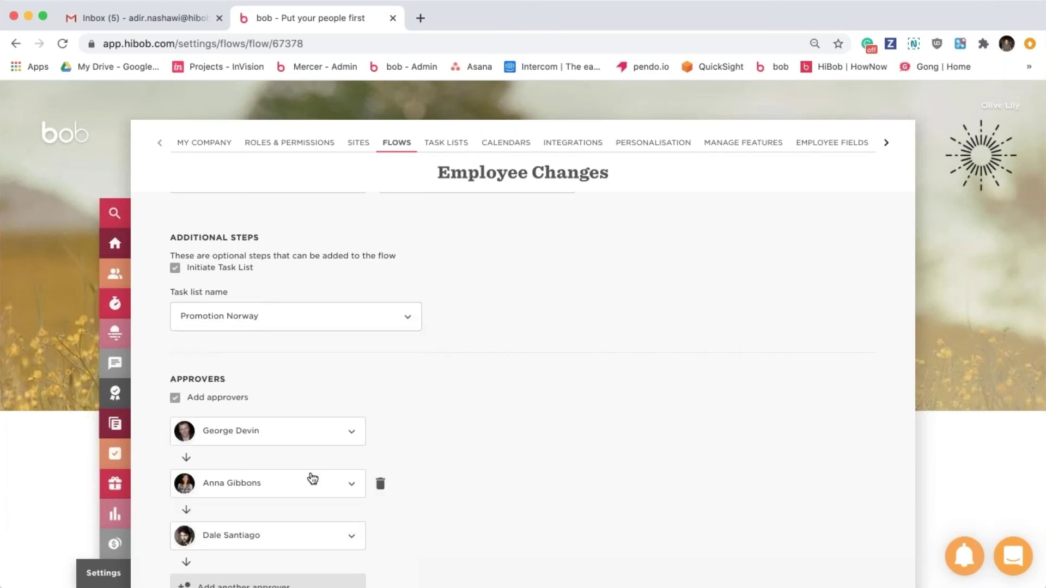
Go to My Tasks, showing the overdue Birthday Celebration gift card tasks.
scroll(515, 414, up, 2)
scroll(515, 416, up, 3)
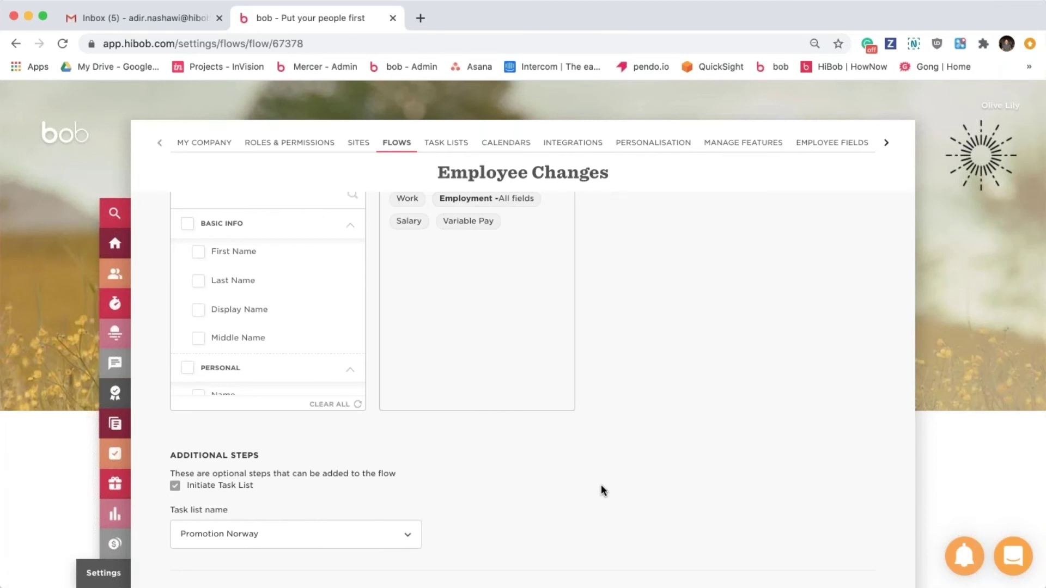
scroll(600, 485, up, 7)
scroll(600, 485, up, 2)
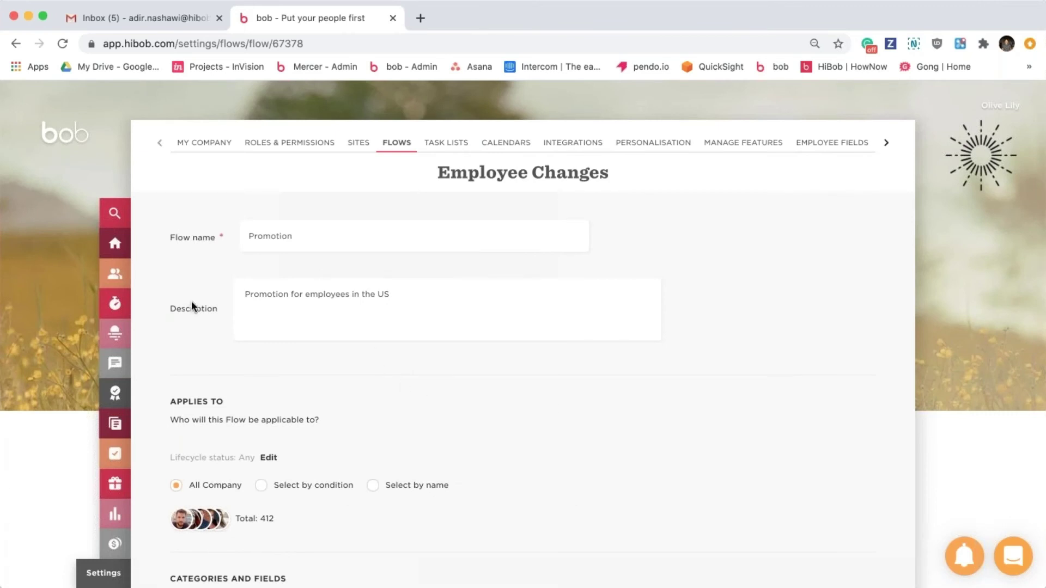
click(117, 457)
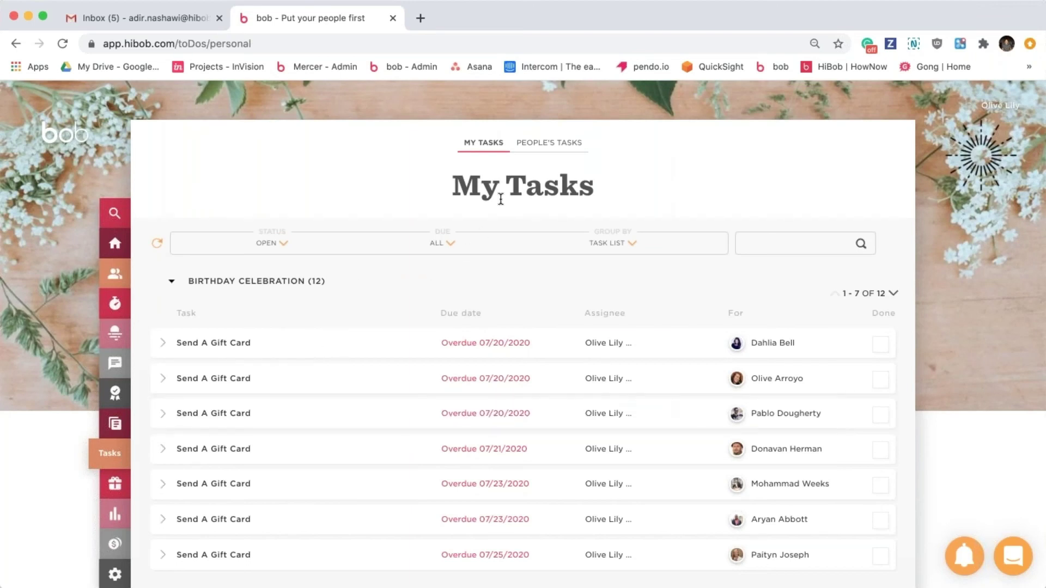
Switch to People's Tasks and expand, then collapse, the first task's details.
mouse_move(572, 343)
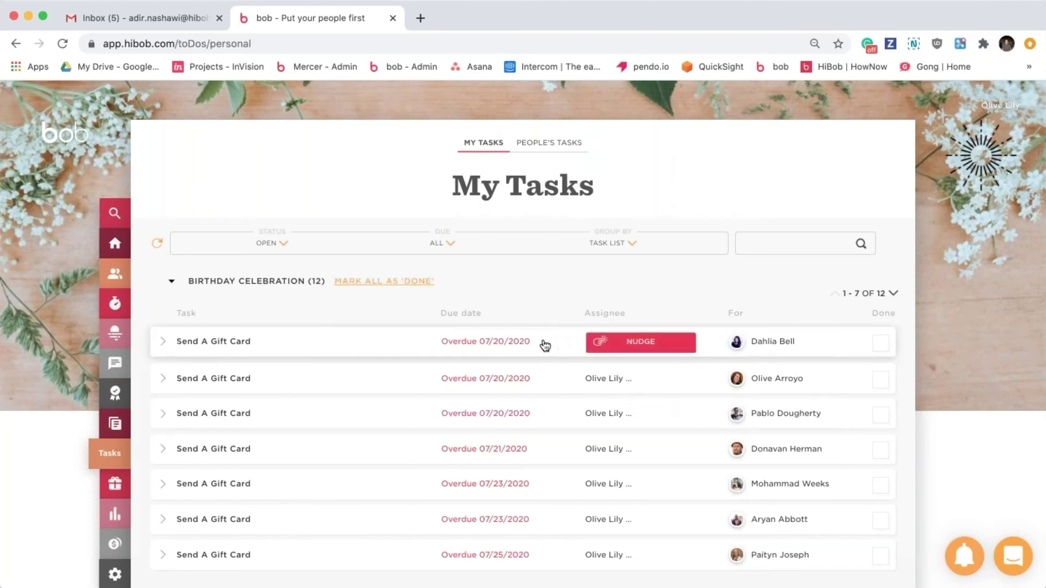
click(545, 150)
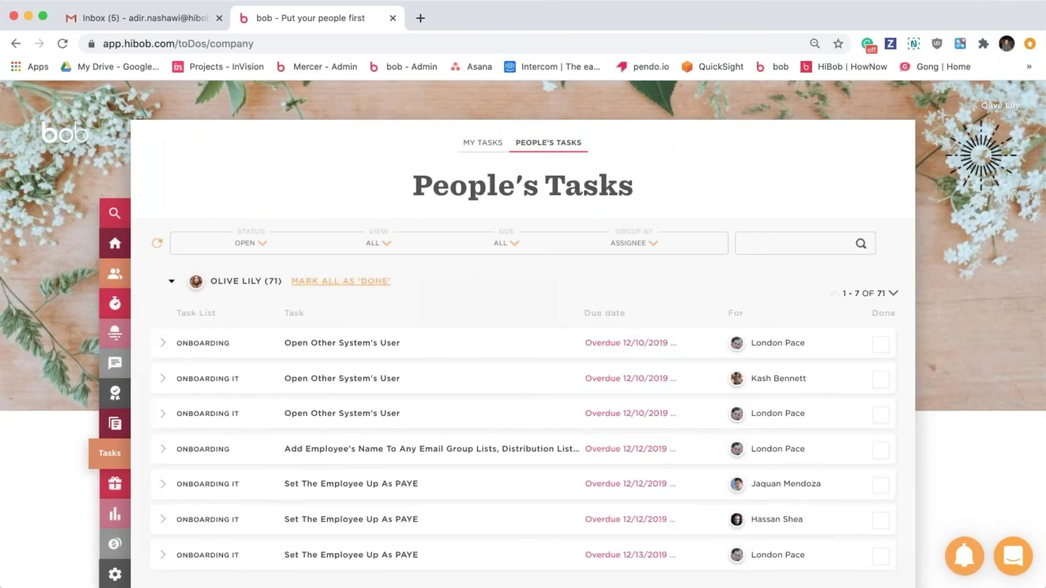
mouse_move(631, 349)
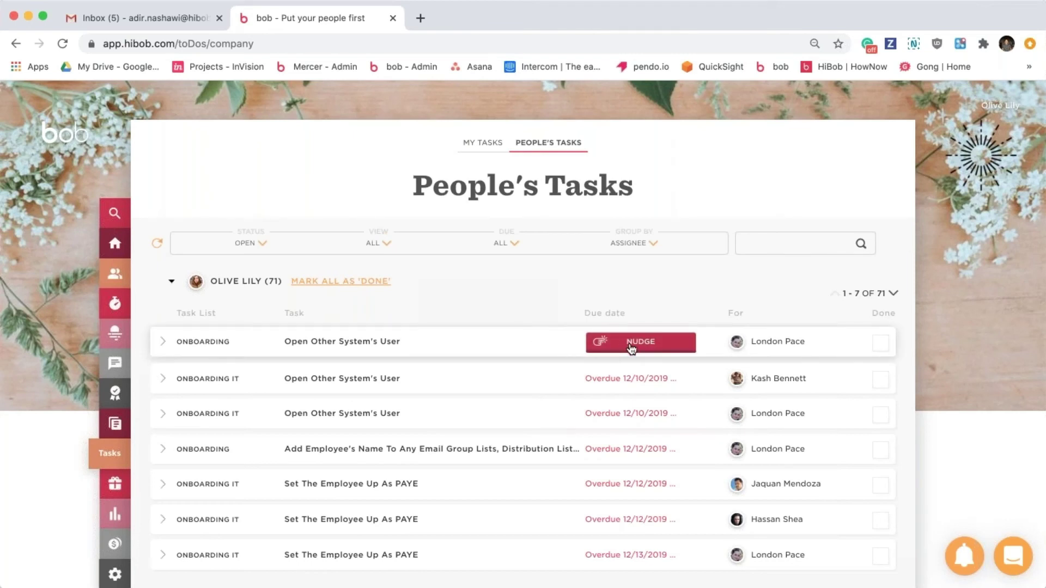
click(450, 353)
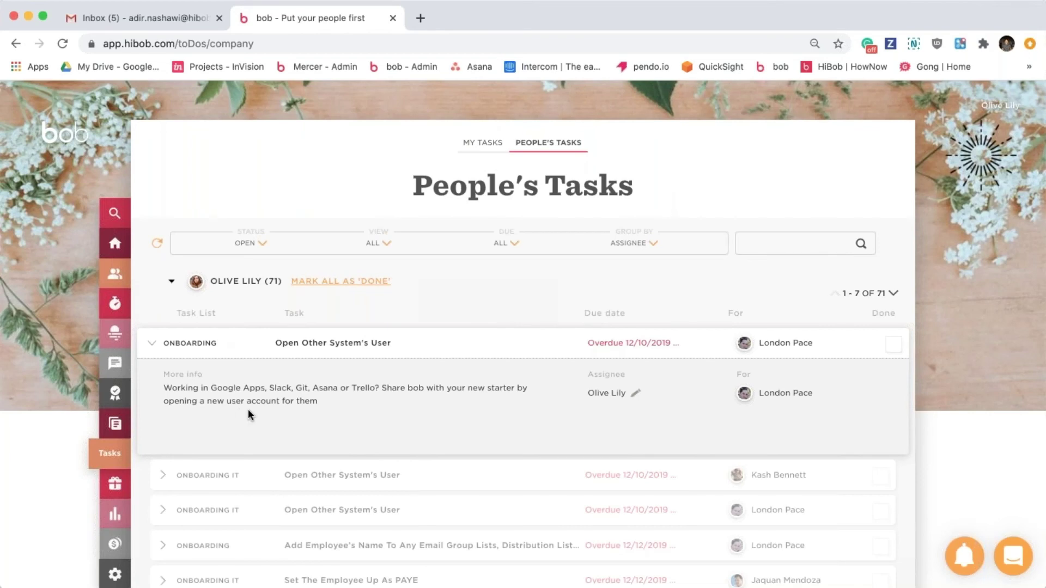
click(443, 350)
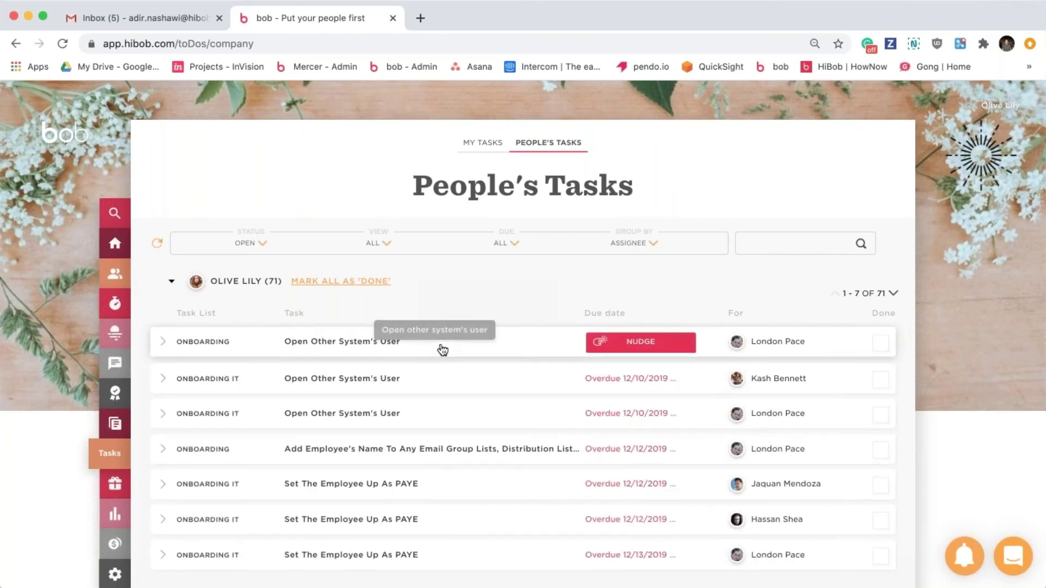
Bring up the People Directory listing 332 employed people.
scroll(443, 350, down, 8)
scroll(443, 350, up, 4)
scroll(443, 350, up, 4)
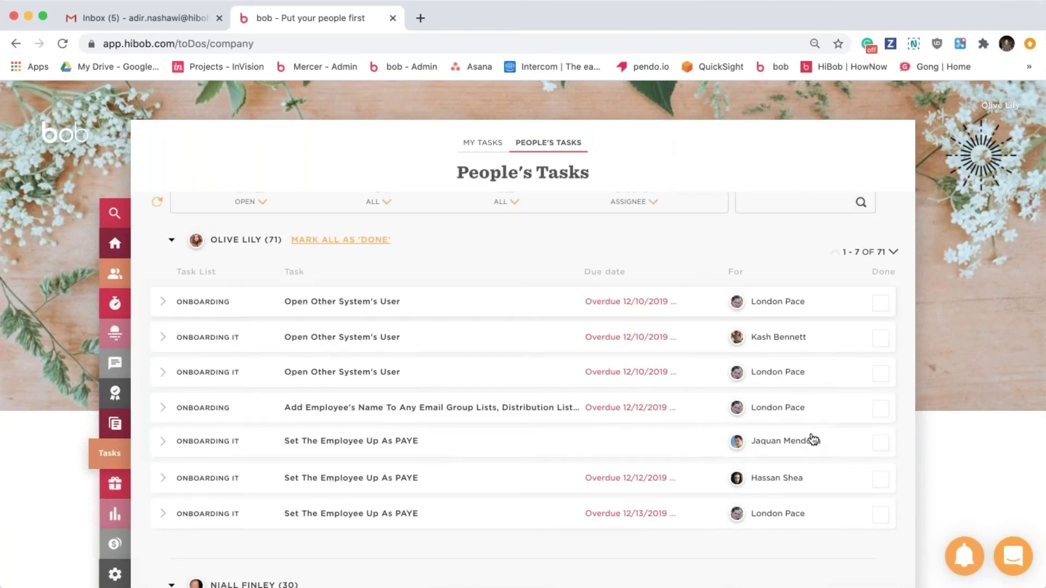
scroll(812, 439, up, 2)
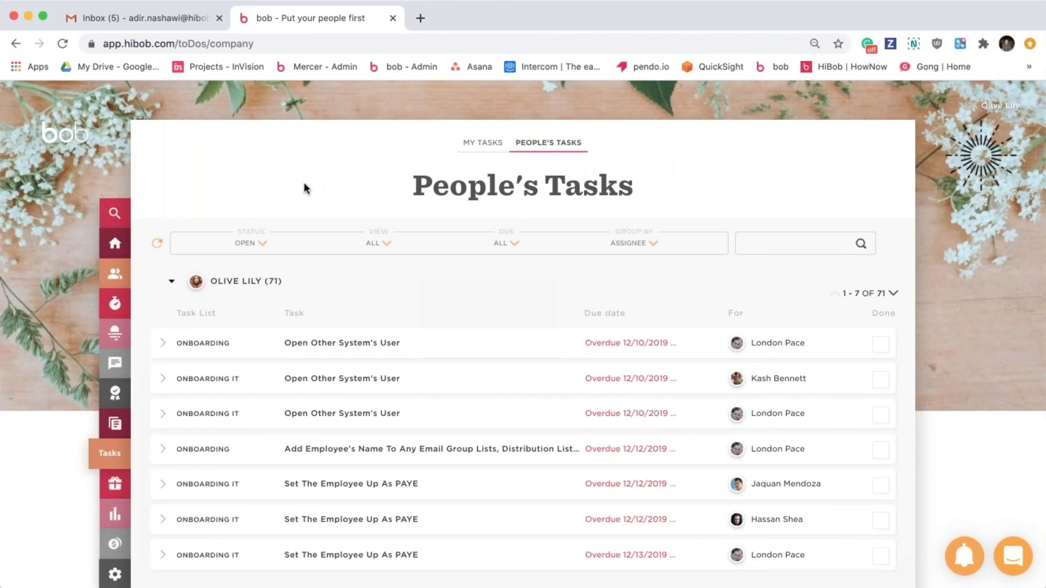
click(116, 273)
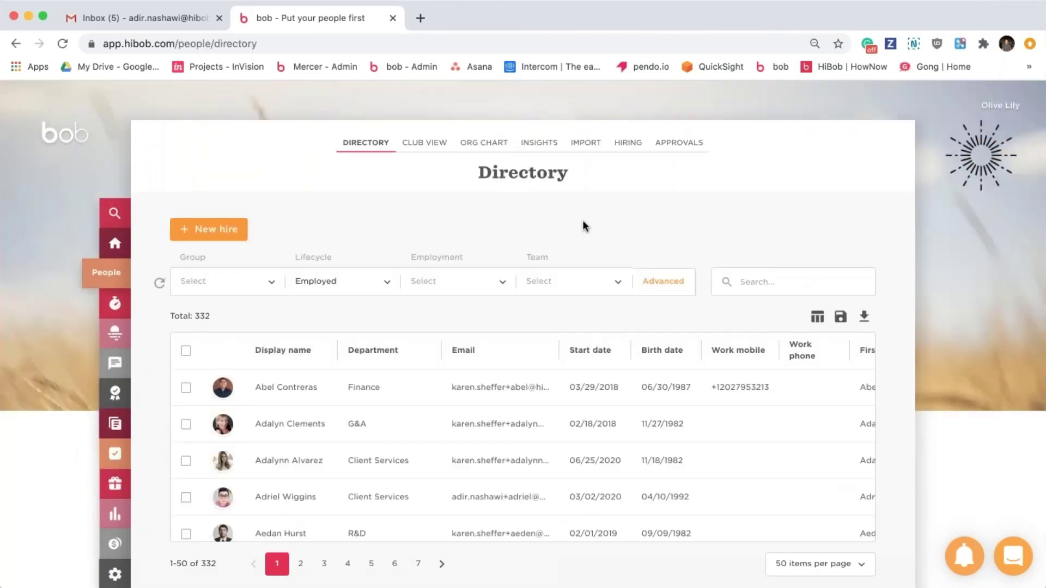
click(688, 145)
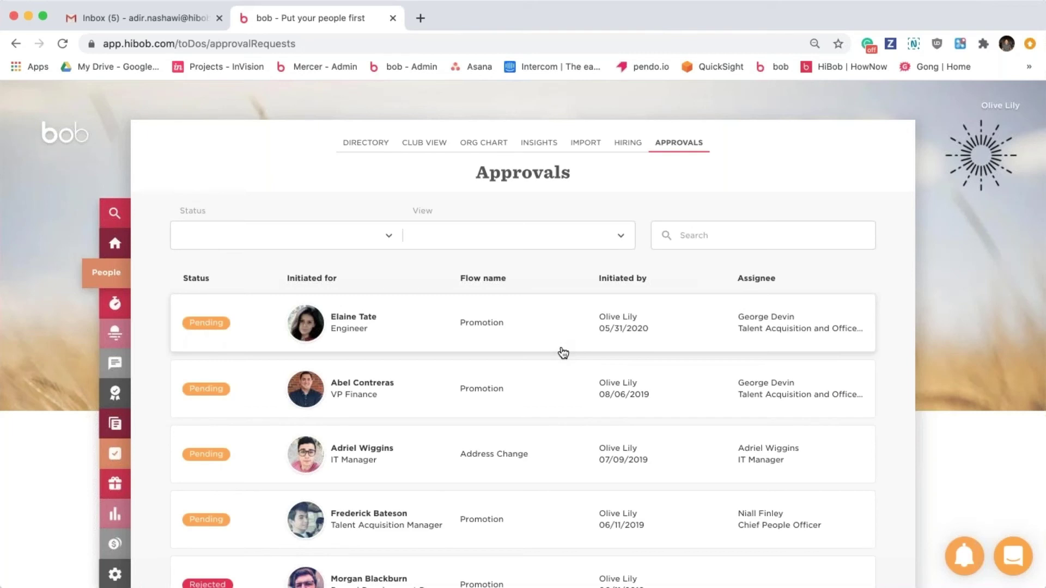
click(359, 148)
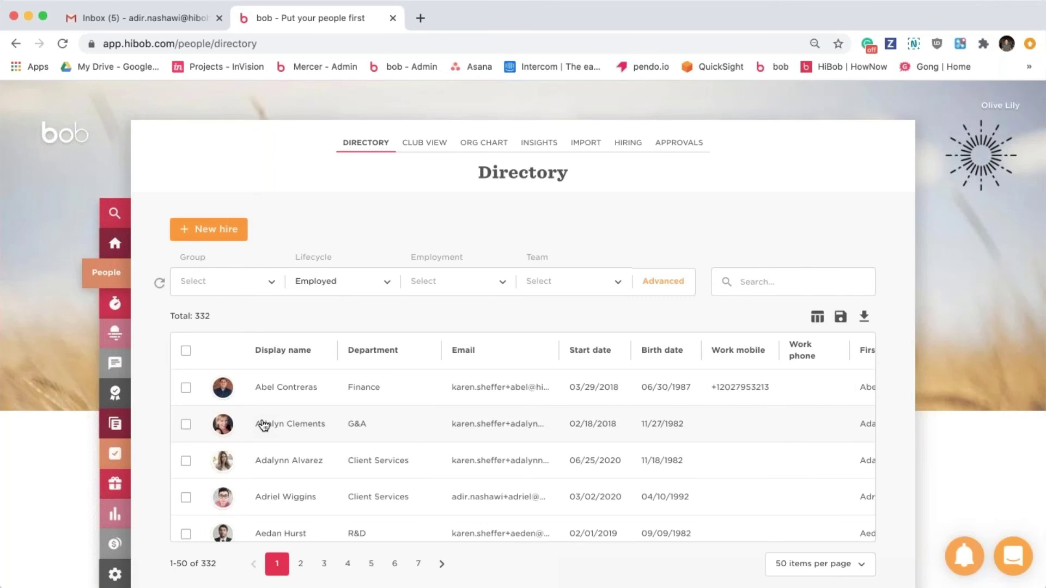
Select three employees and check the bulk Trigger Task List action, then close it.
click(186, 389)
click(185, 424)
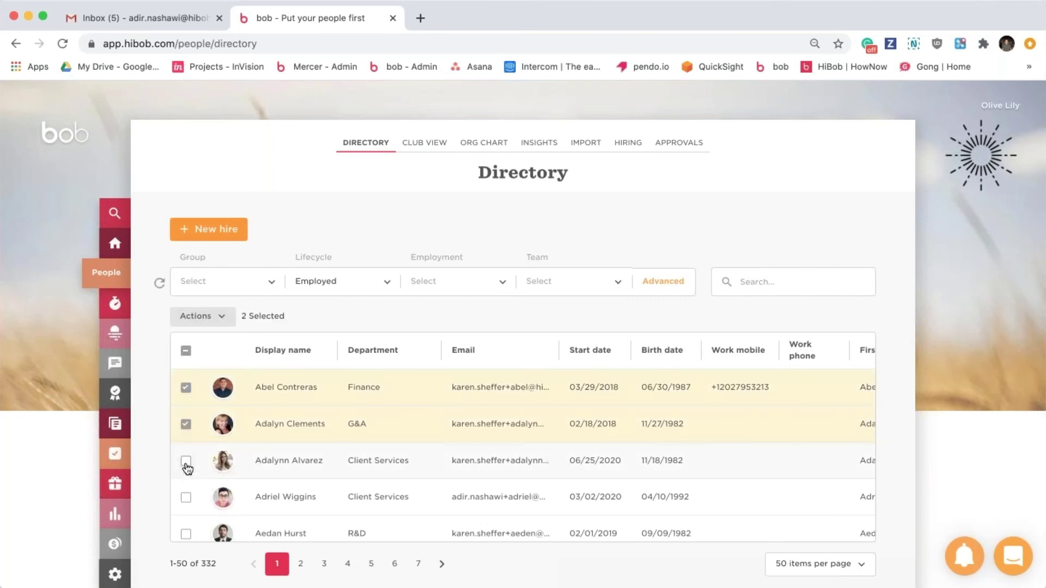
click(185, 461)
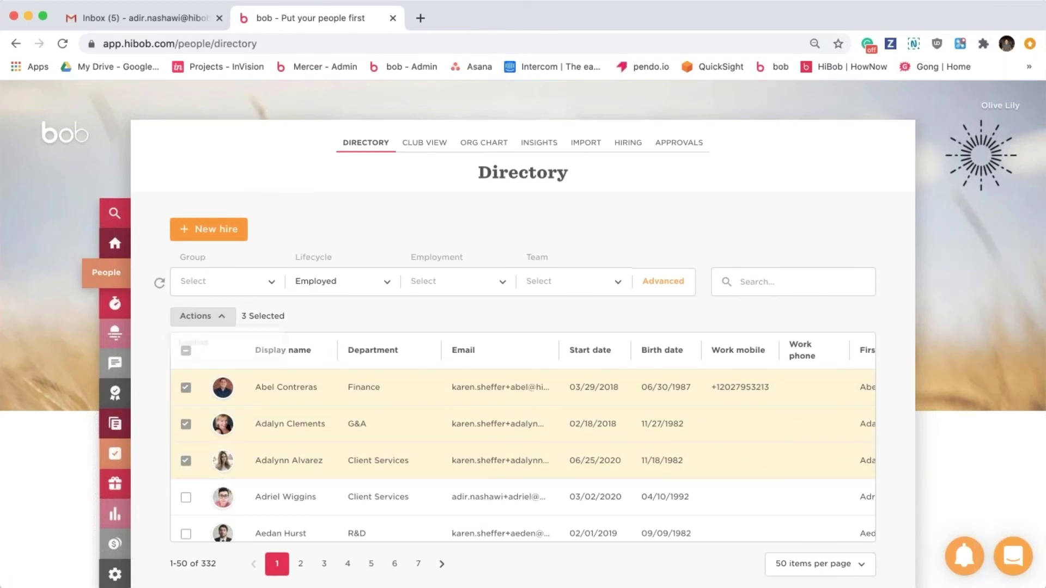
click(220, 320)
mouse_move(218, 373)
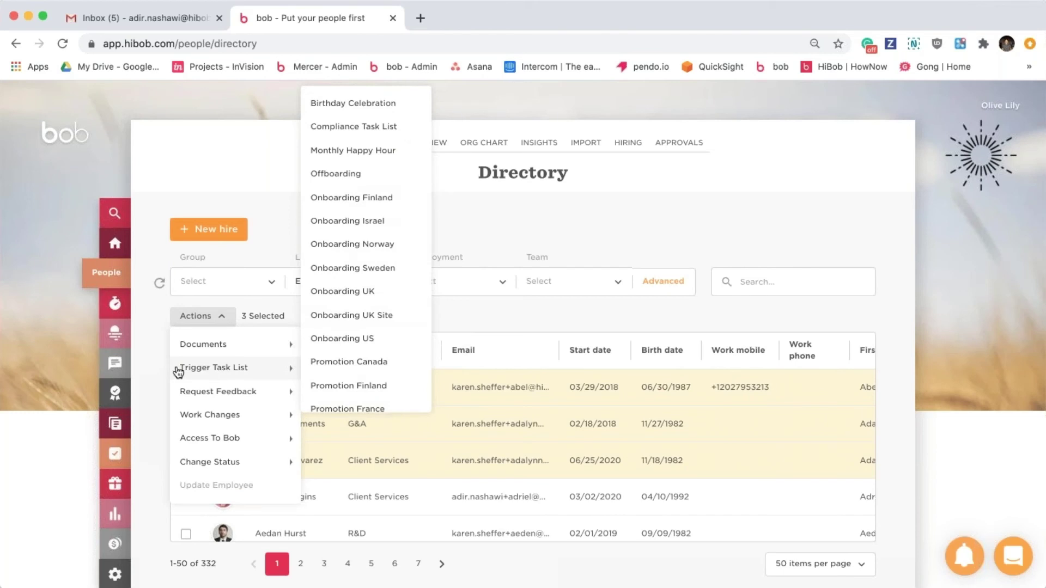
click(155, 365)
click(186, 352)
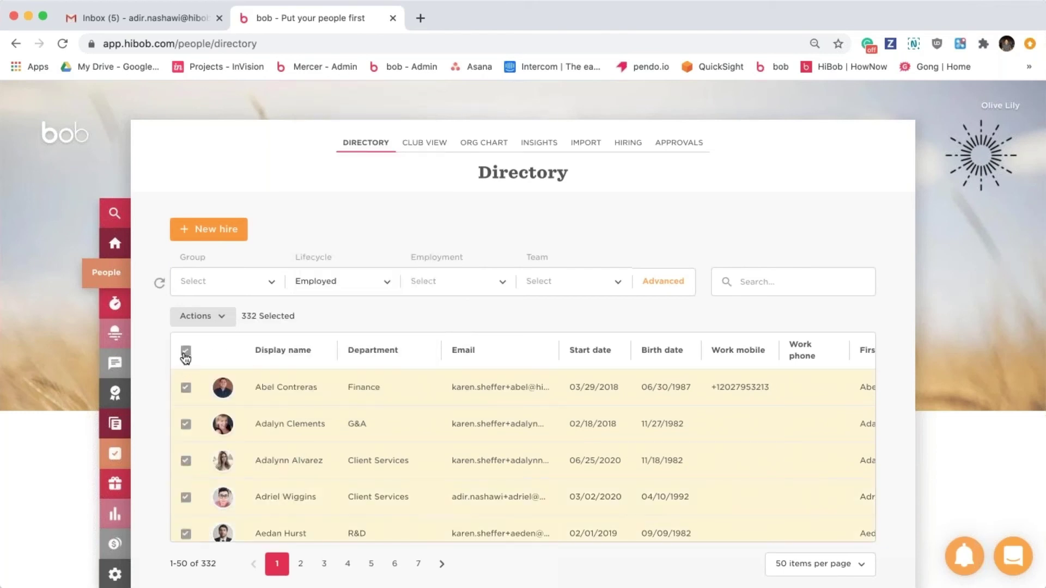
click(186, 351)
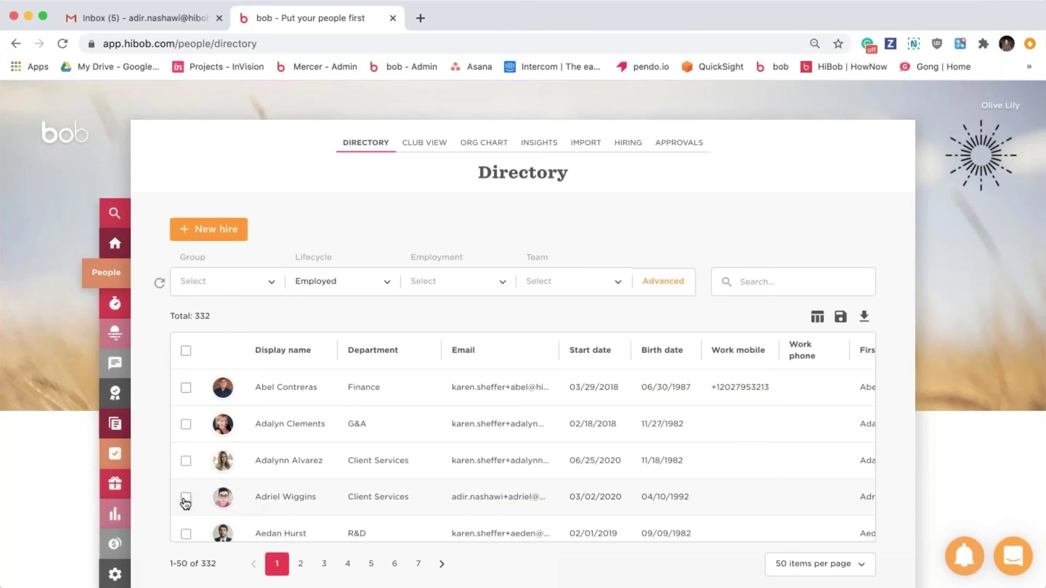
click(285, 498)
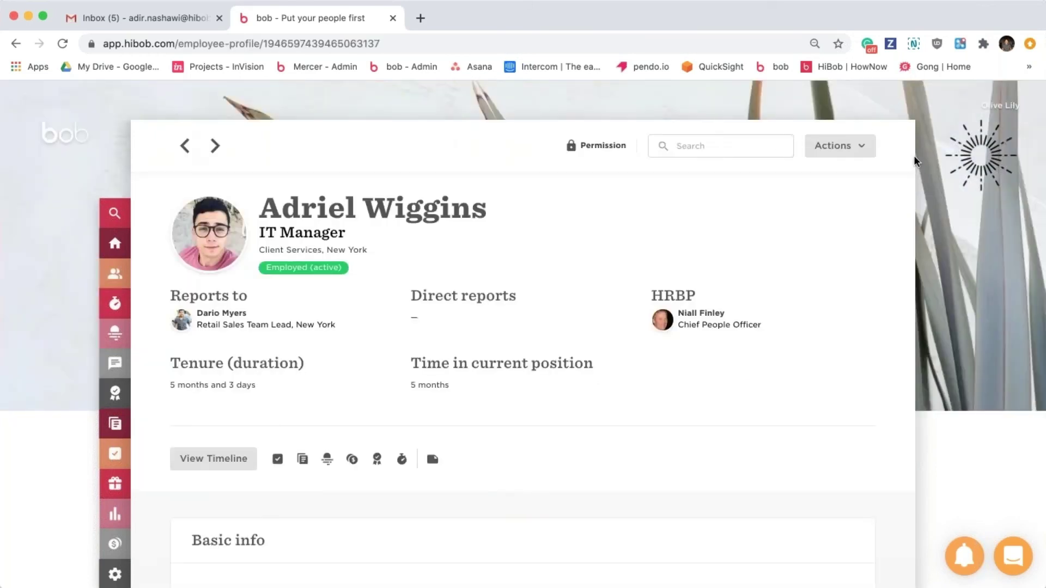
Choose Actions > Trigger Task List > Onboarding UK on the employee's profile.
click(840, 145)
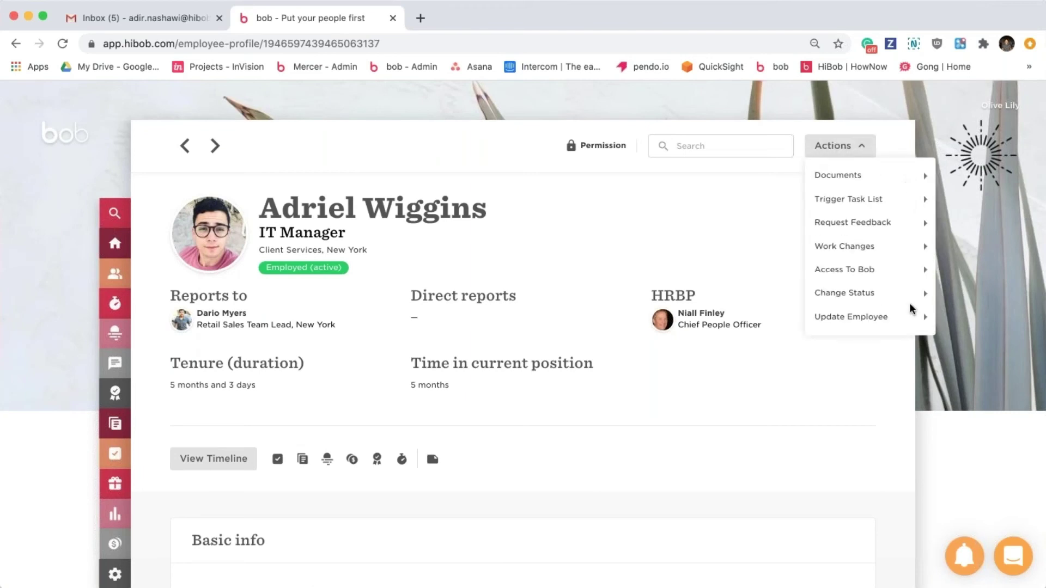
click(852, 200)
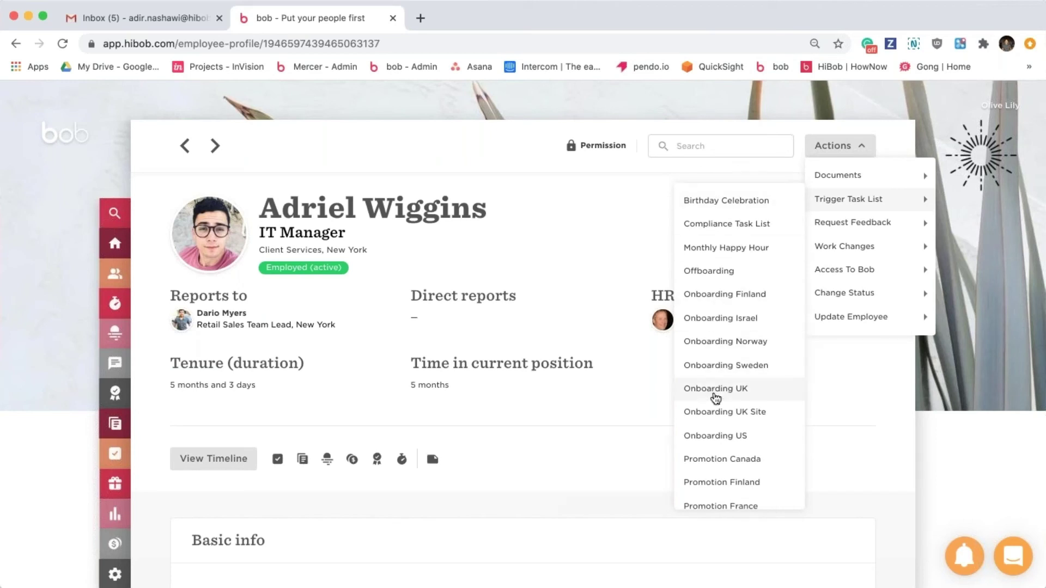
click(715, 391)
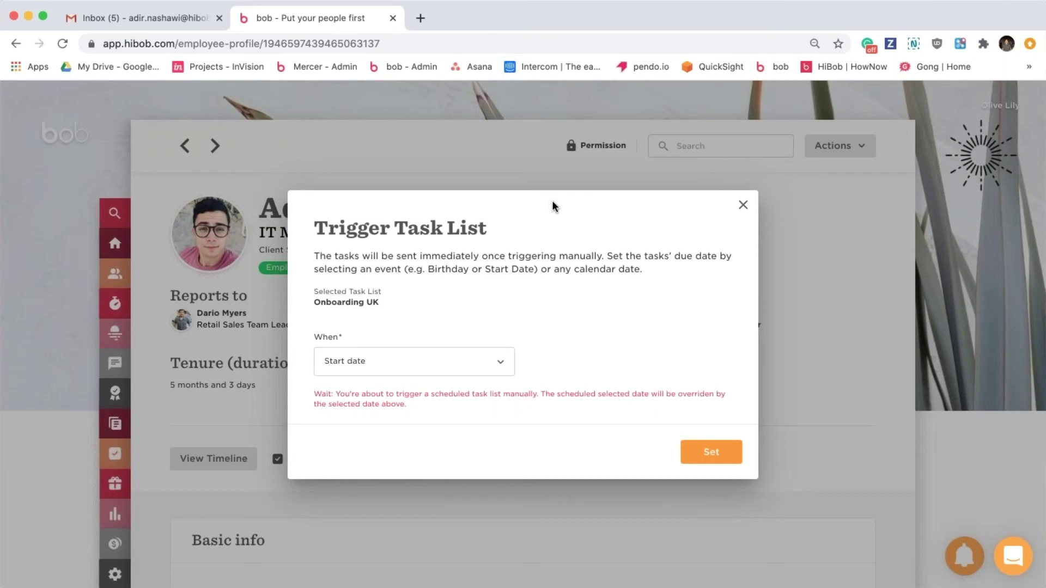
Trigger Onboarding UK with tasks due Today, then switch to the Gmail inbox.
double_click(456, 254)
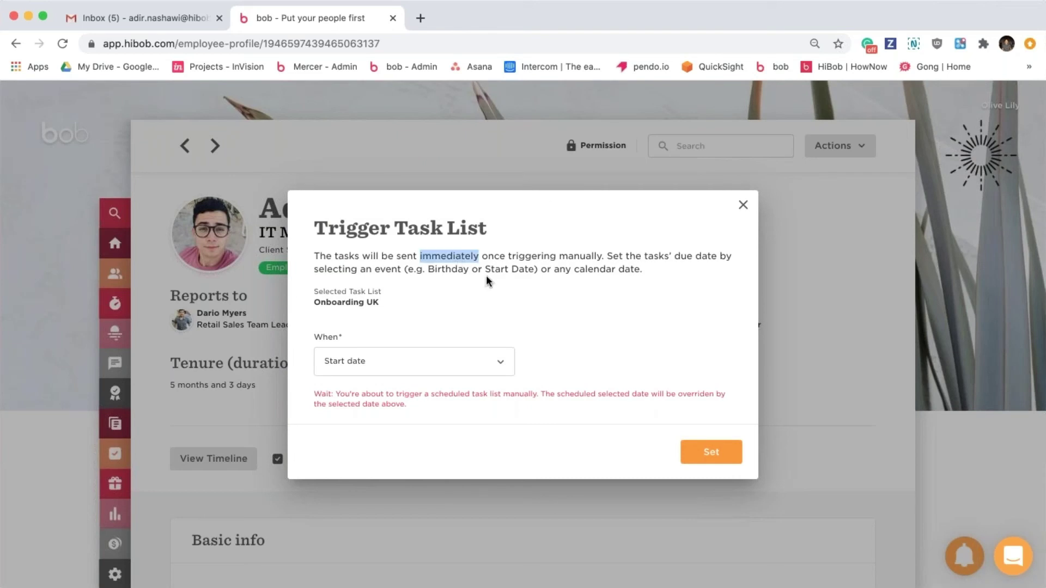
click(486, 275)
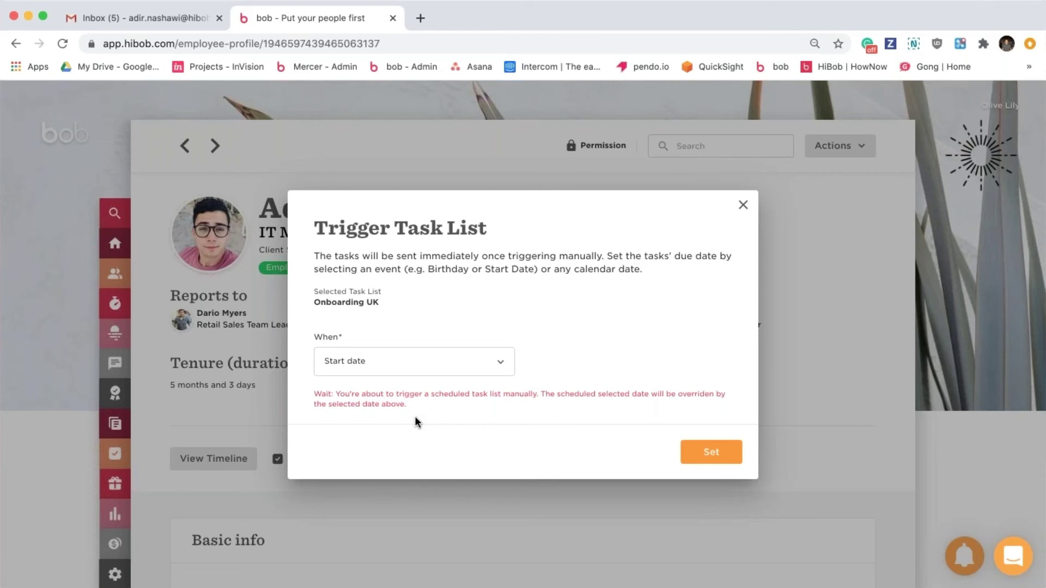
click(468, 377)
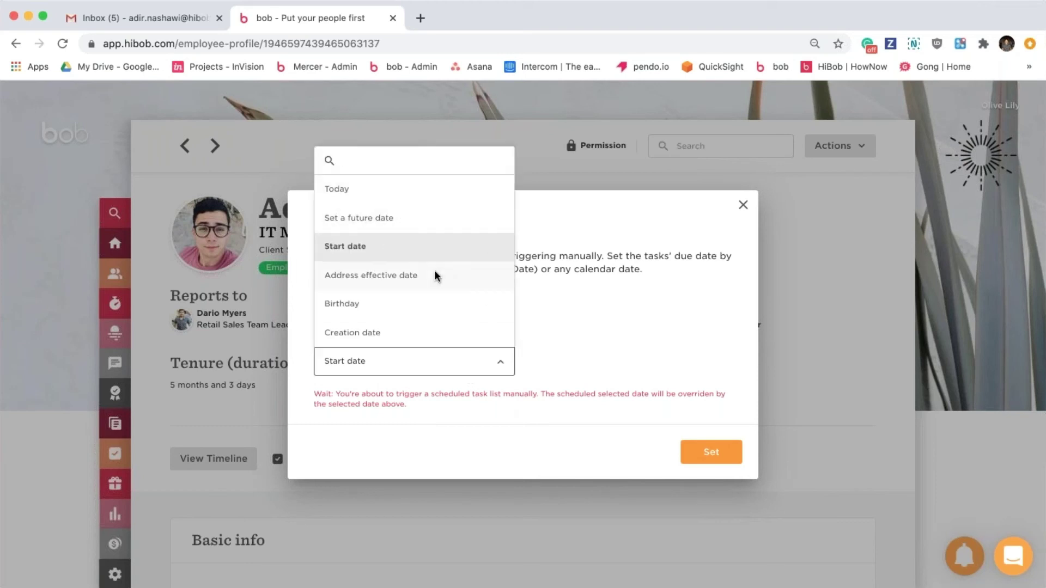
scroll(442, 315, down, 2)
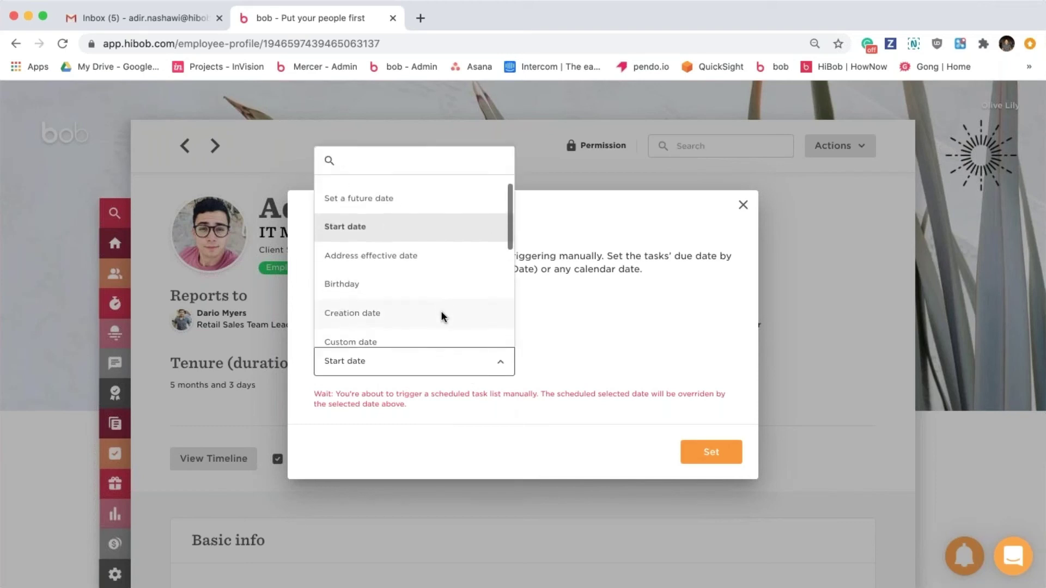
scroll(442, 315, up, 2)
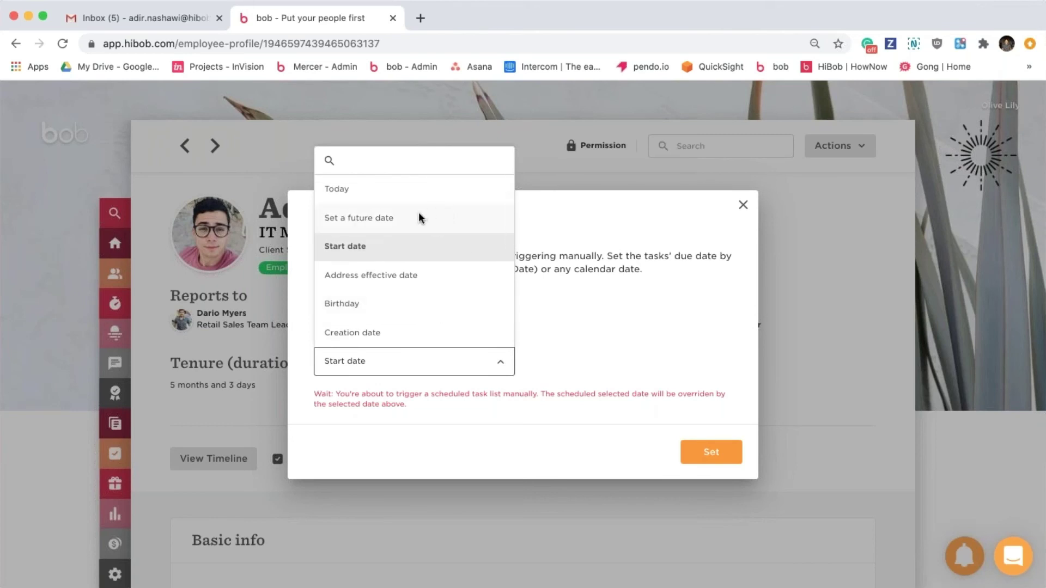
click(386, 189)
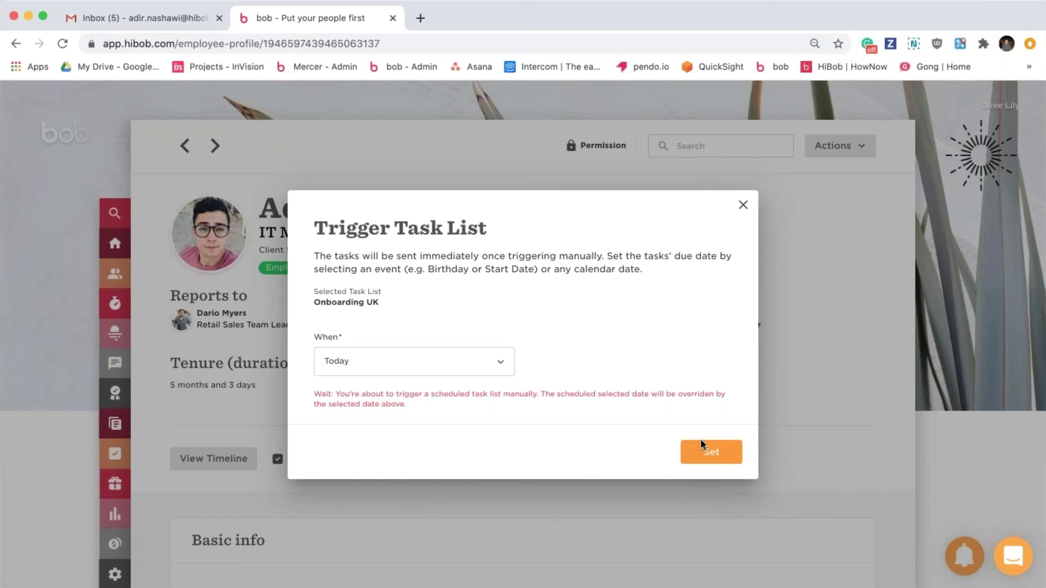
click(713, 459)
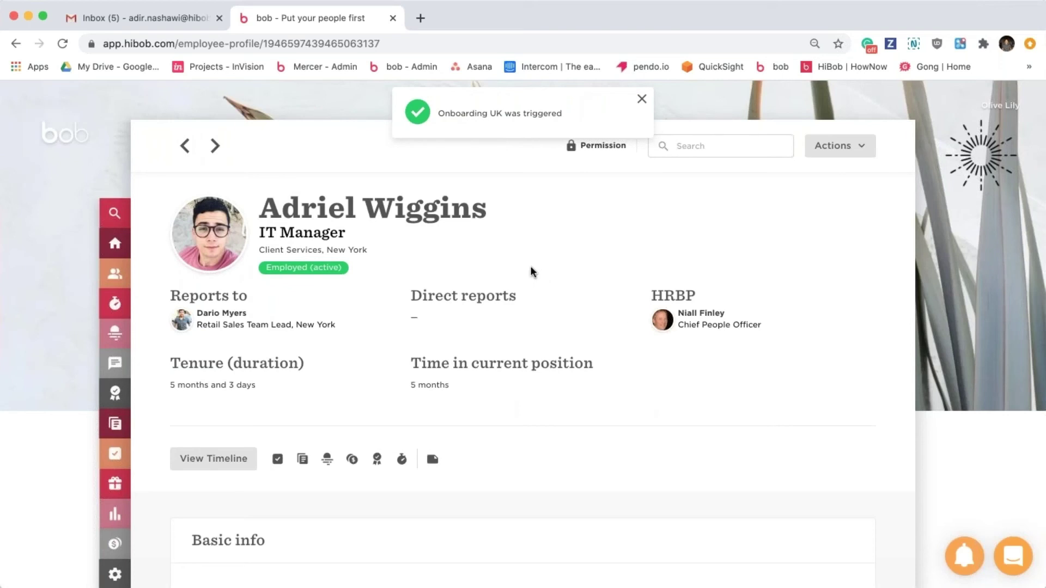
click(117, 17)
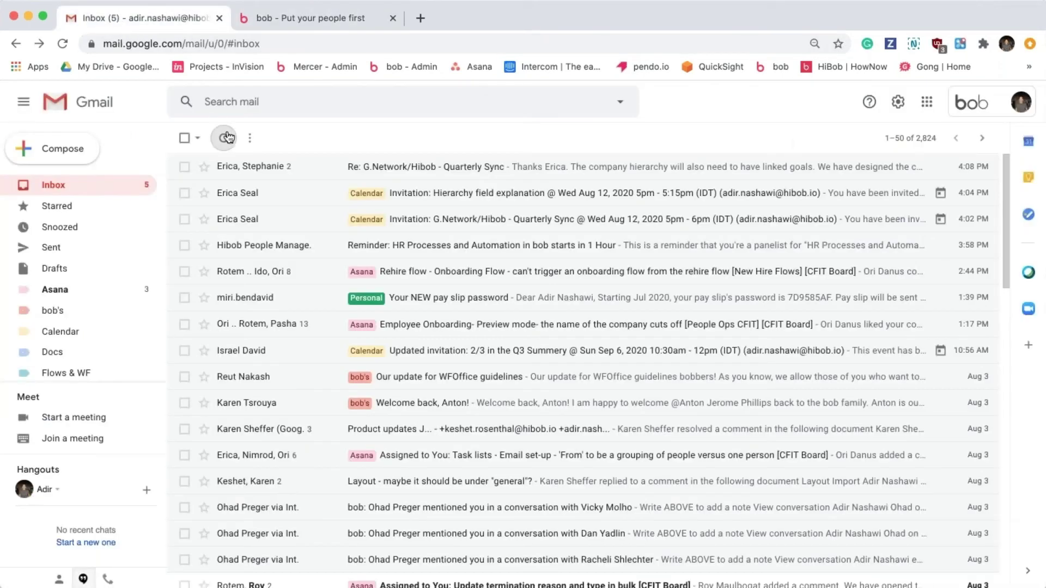
Refresh Gmail and open the 'you have new tasks in bob' email.
click(224, 138)
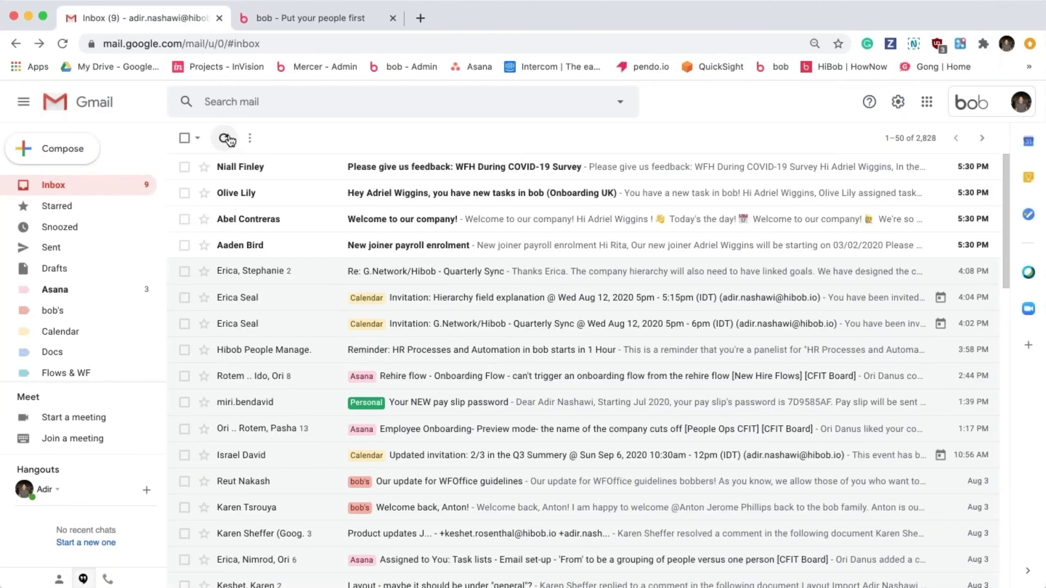
click(287, 195)
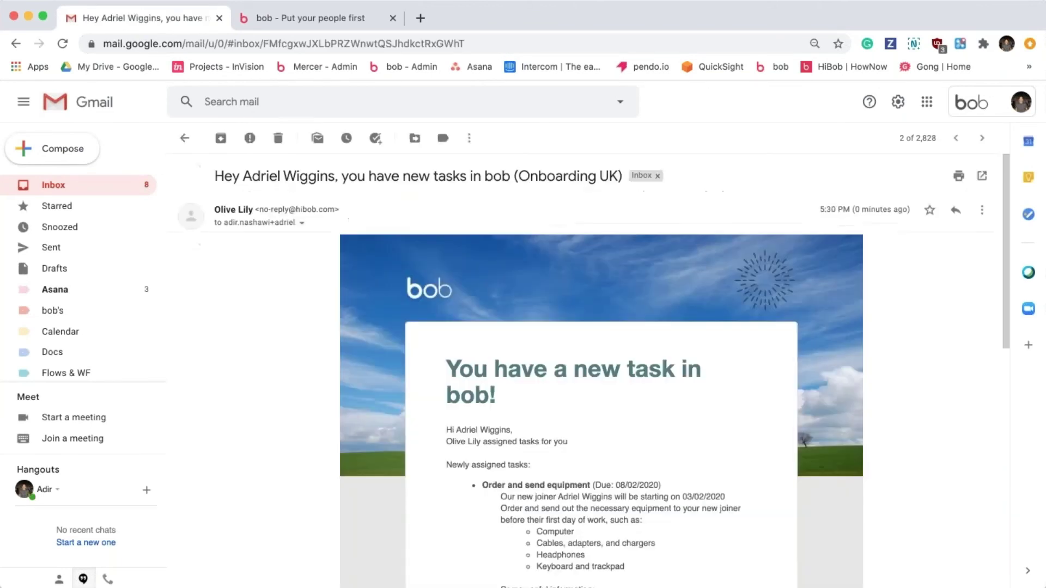
scroll(331, 398, down, 1)
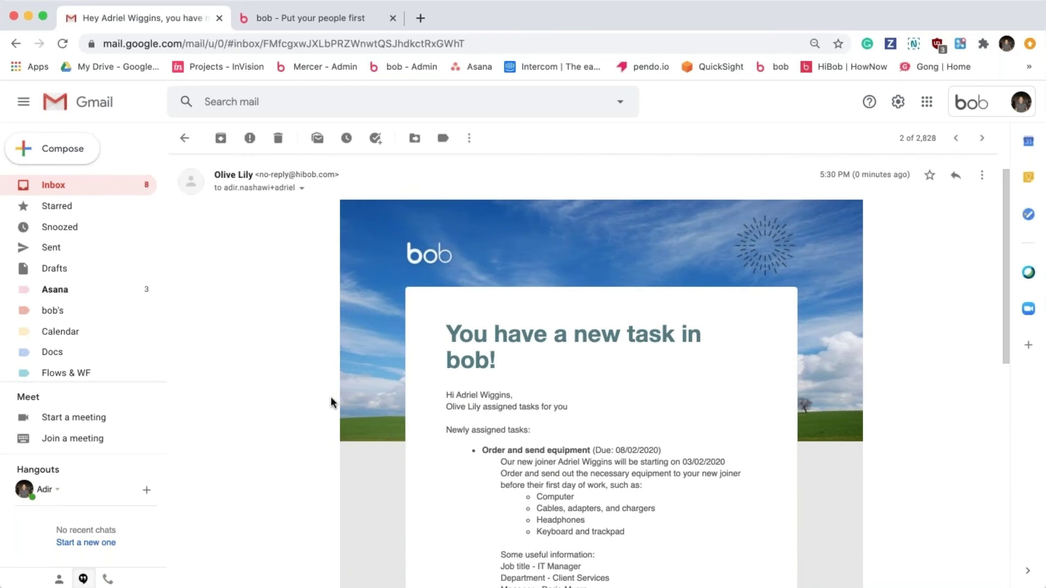
scroll(331, 398, down, 3)
scroll(331, 402, down, 1)
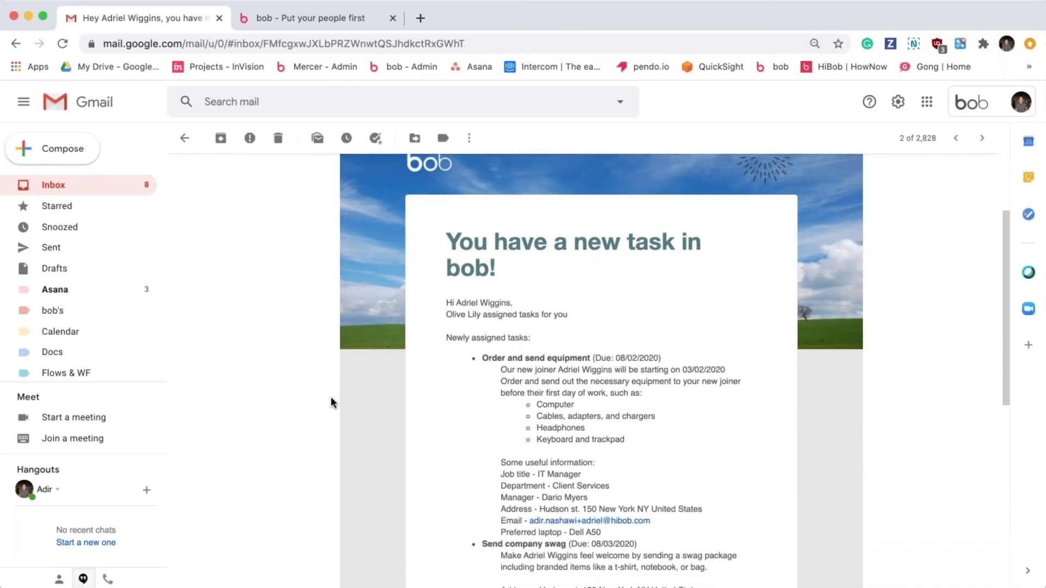
scroll(331, 398, down, 1)
Highlight the new joiner's name, start date 03/02/2020, useful information and contact lines.
drag(558, 333, 614, 333)
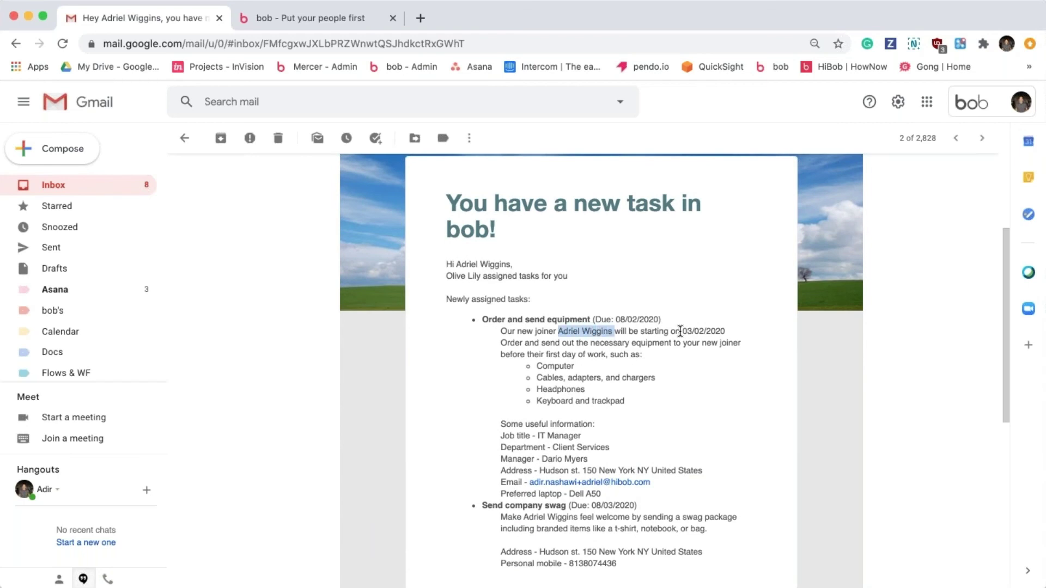
drag(680, 331, 725, 332)
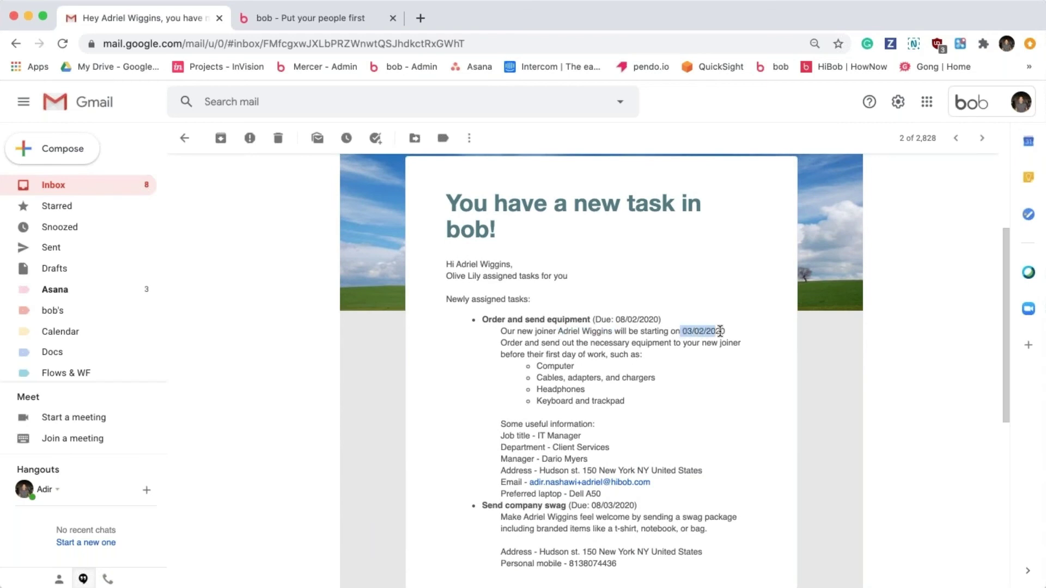
click(504, 424)
drag(609, 496, 474, 430)
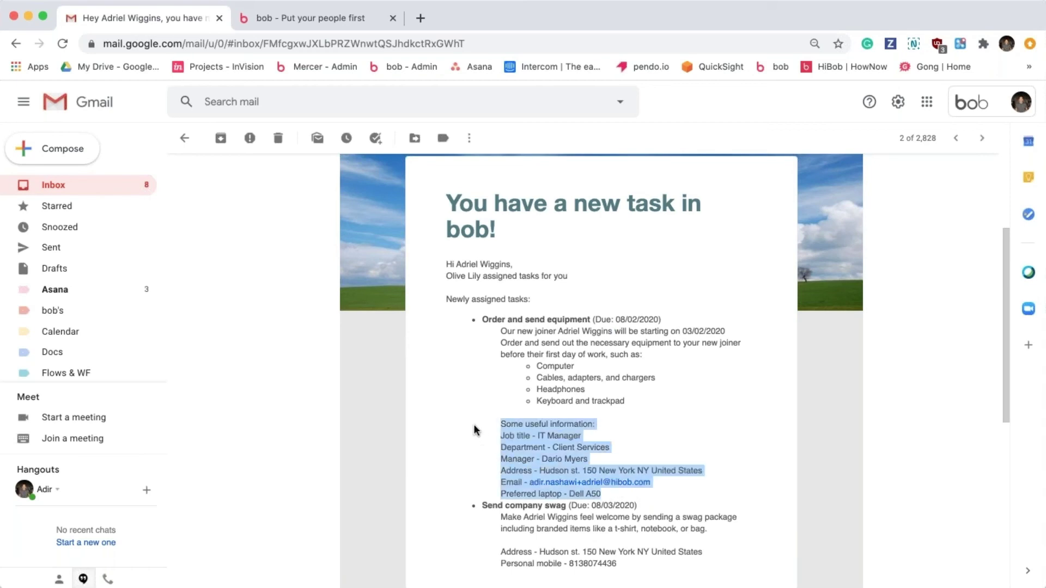
click(648, 438)
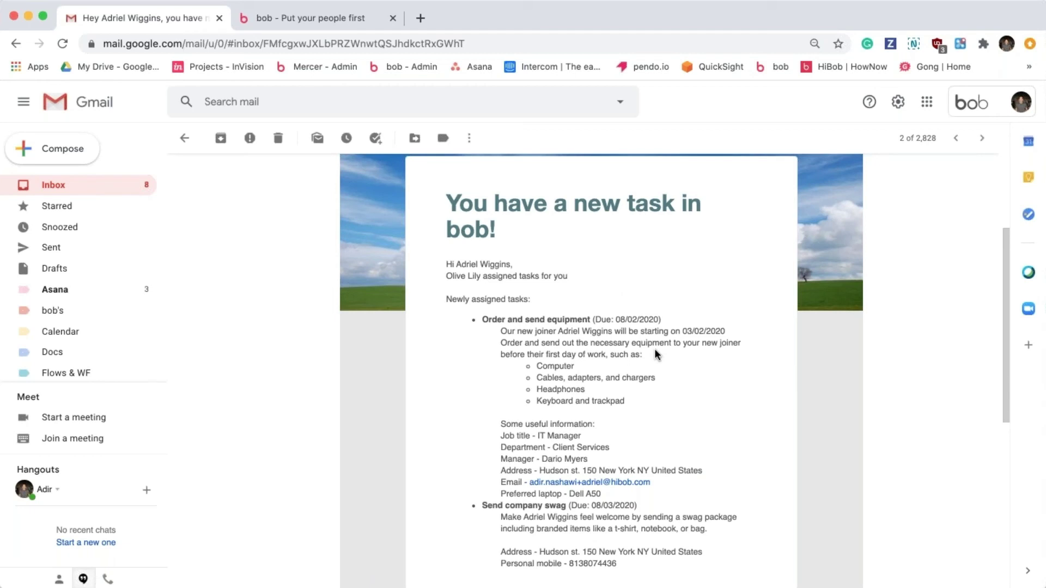
scroll(602, 218, down, 1)
scroll(542, 325, down, 1)
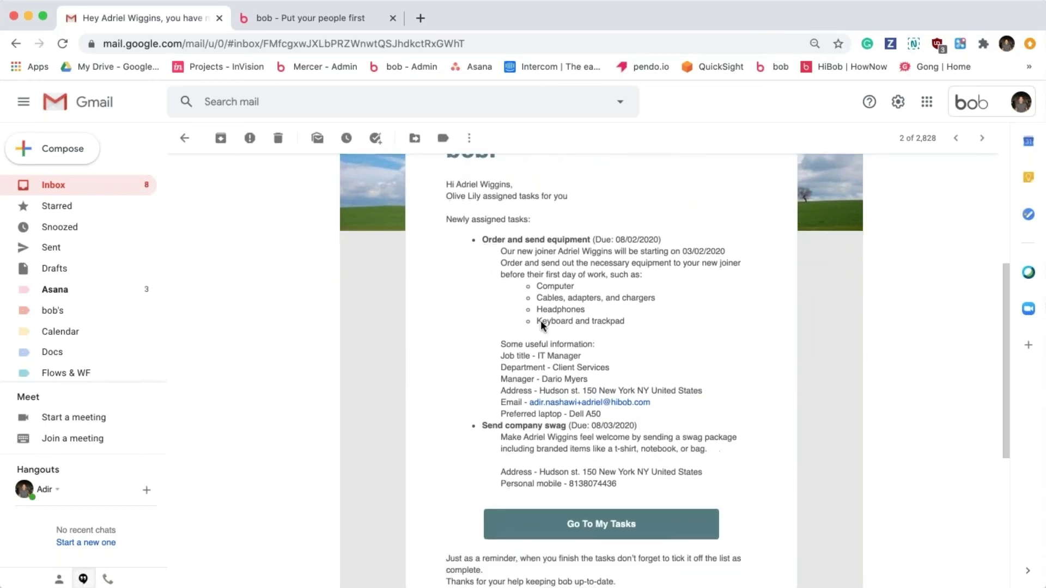
drag(497, 476, 639, 484)
click(641, 485)
Finish reading the email and return to the inbox list.
scroll(639, 480, up, 3)
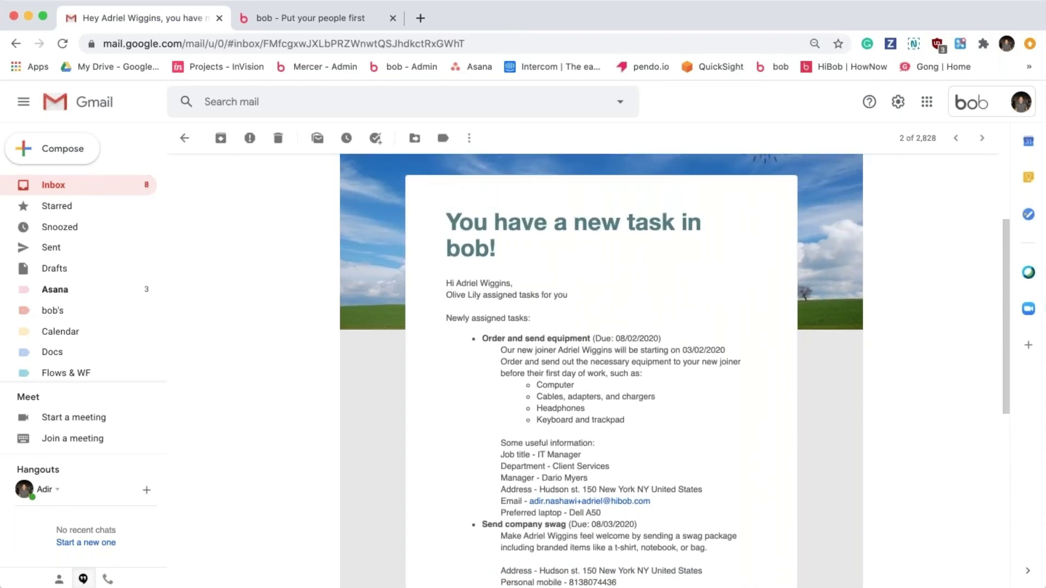
scroll(631, 452, down, 1)
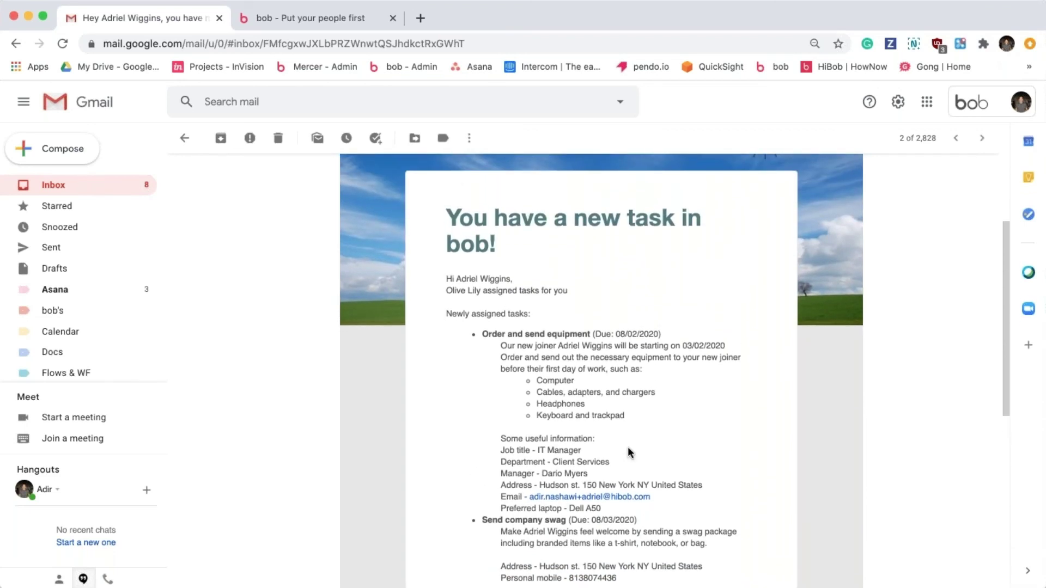
scroll(630, 453, down, 3)
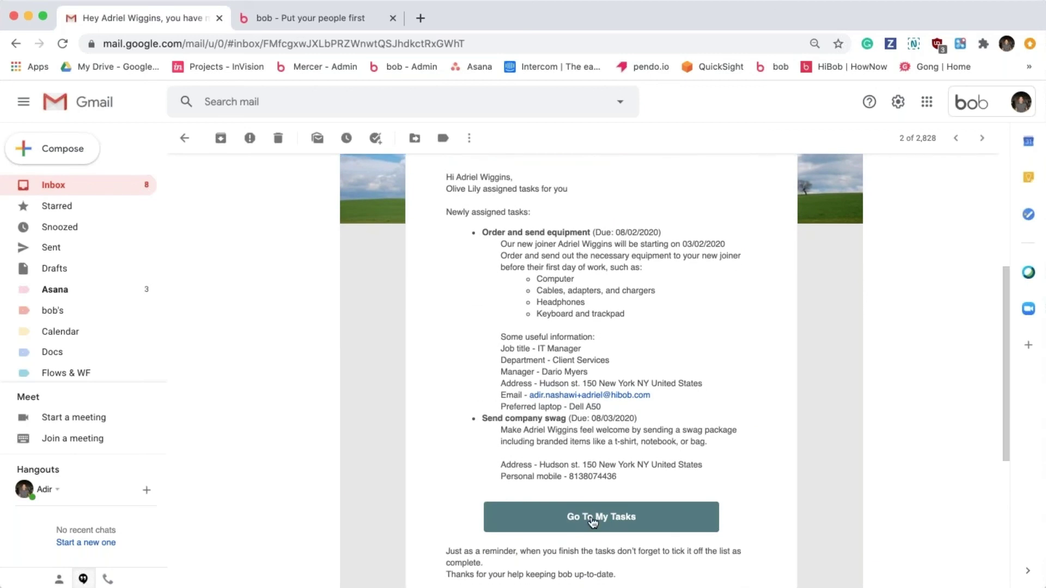
scroll(548, 277, up, 5)
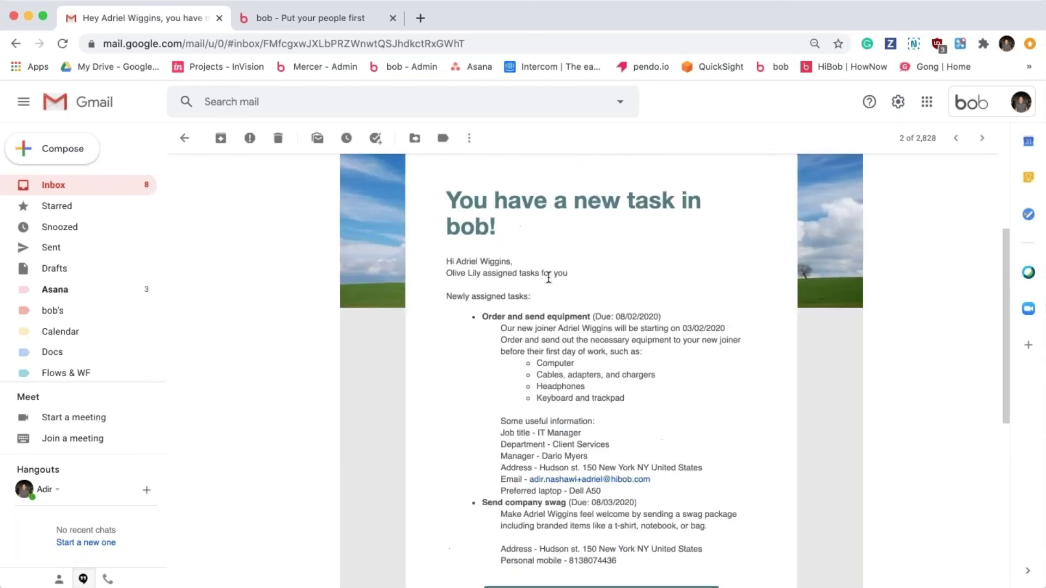
scroll(368, 234, up, 3)
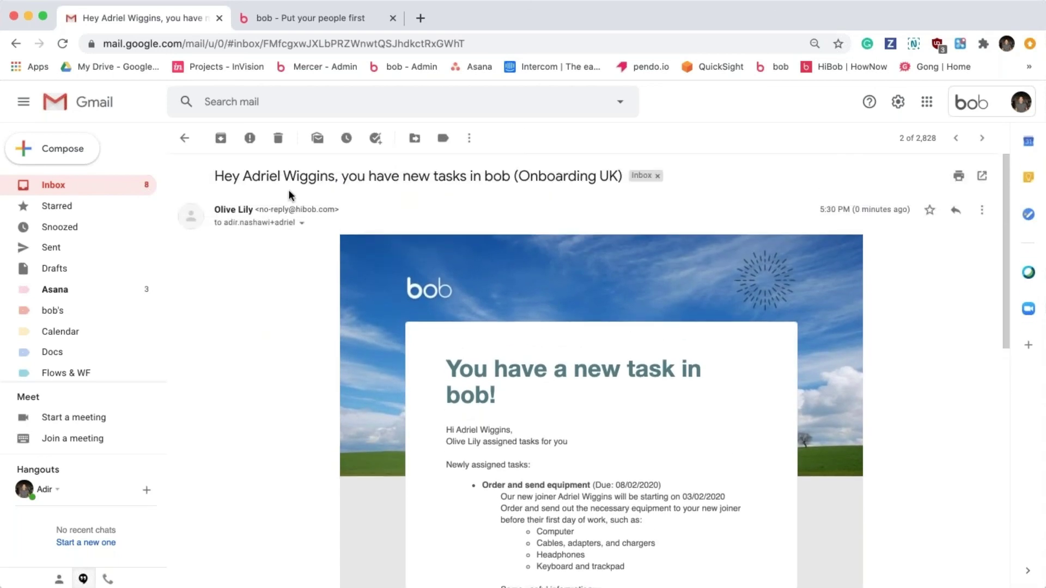
click(184, 140)
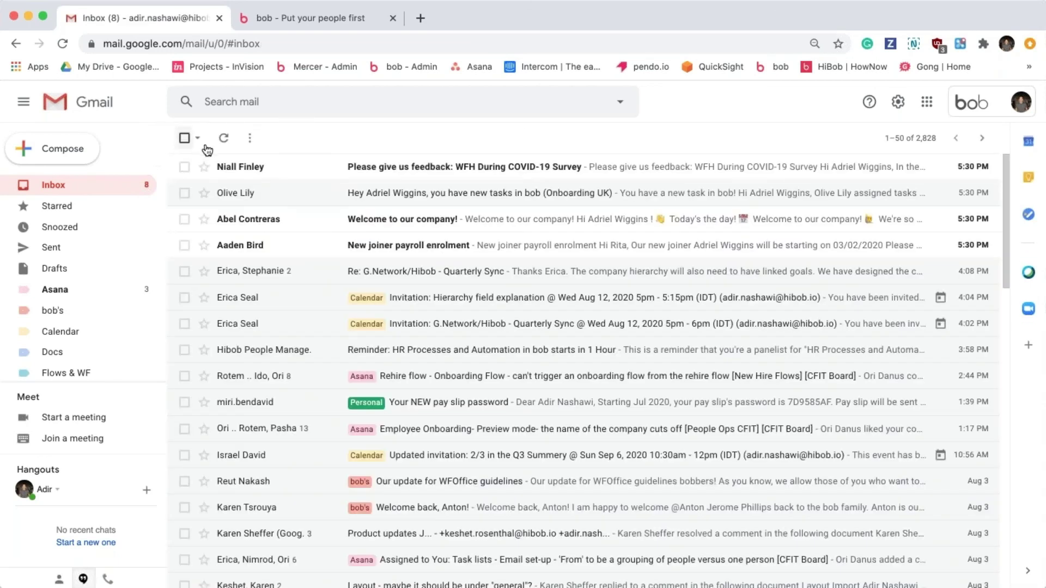
Read the New joiner payroll enrolment email, checking the employee ID and signature, then return to the inbox.
click(328, 244)
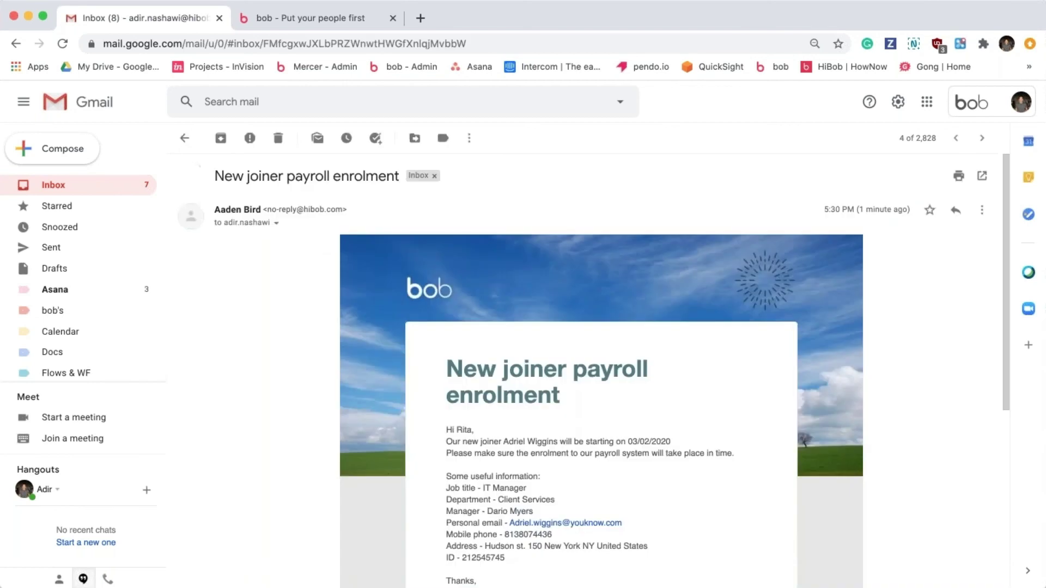
scroll(313, 321, down, 1)
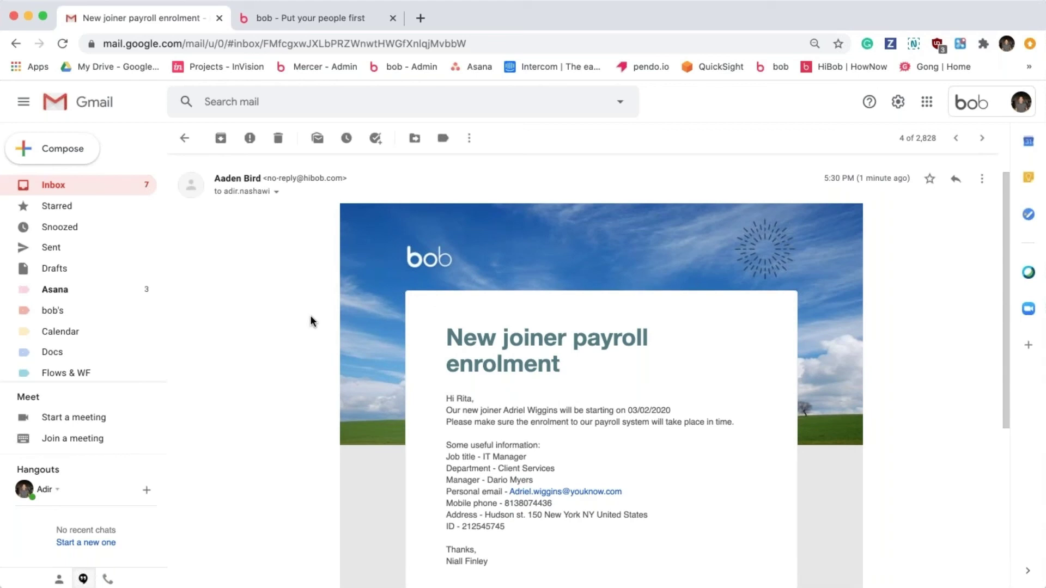
scroll(311, 321, down, 2)
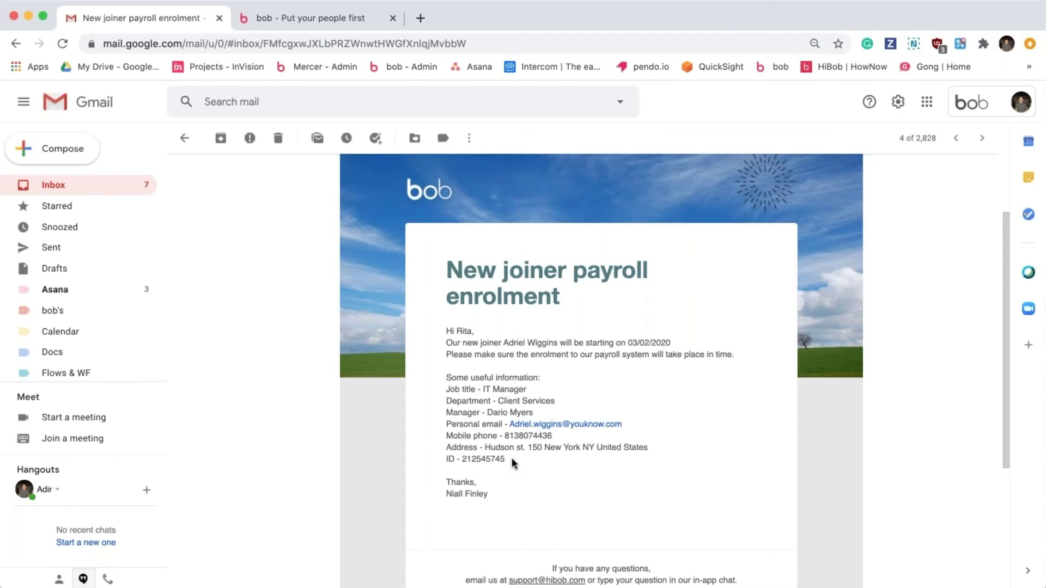
drag(507, 460, 444, 461)
click(444, 460)
triple_click(478, 494)
click(490, 495)
scroll(490, 494, up, 3)
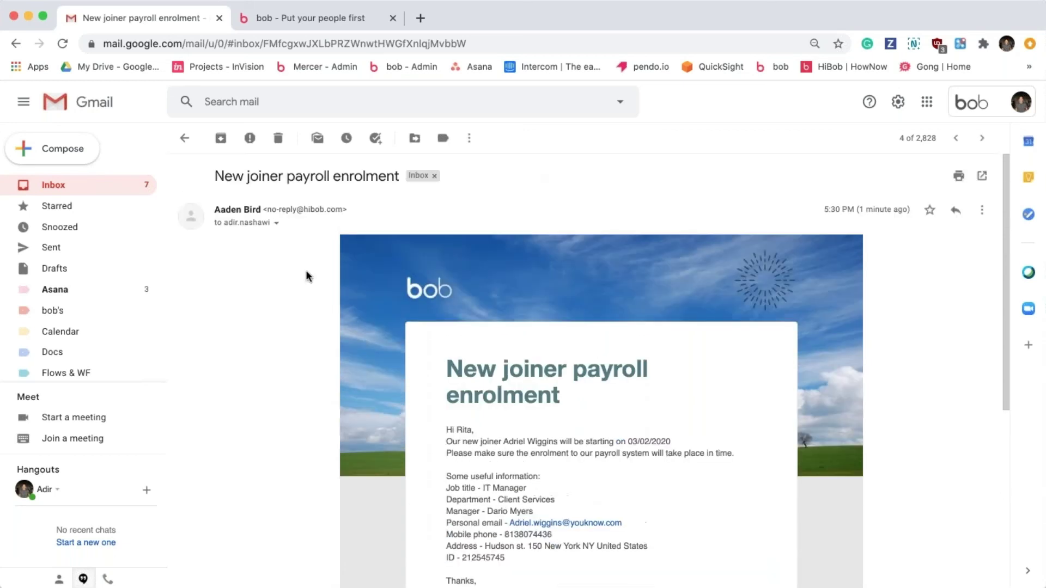
click(185, 140)
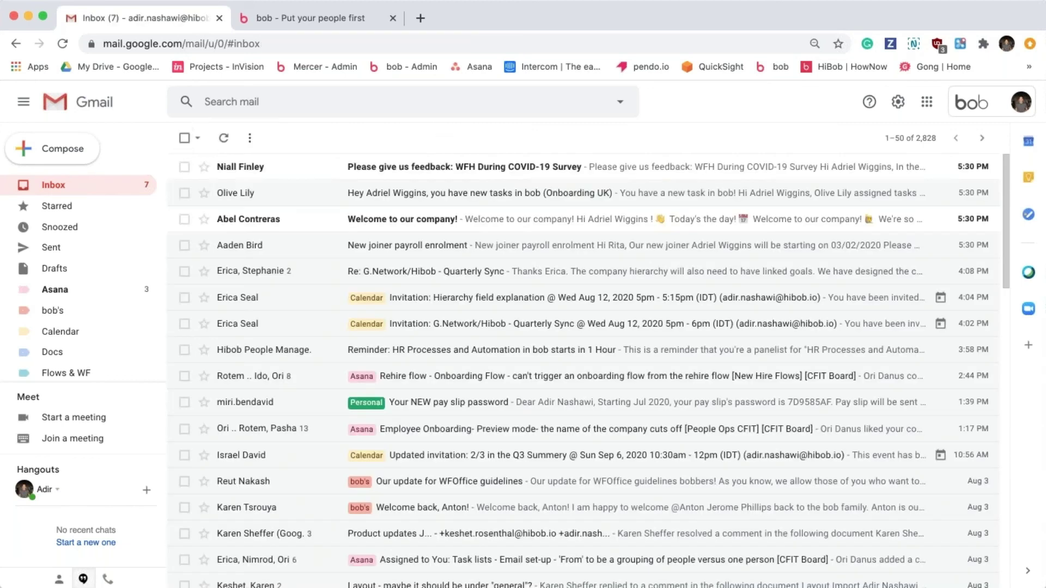
Read the WFH During COVID-19 Survey feedback email down to Complete Feedback, then switch back to bob.
click(362, 169)
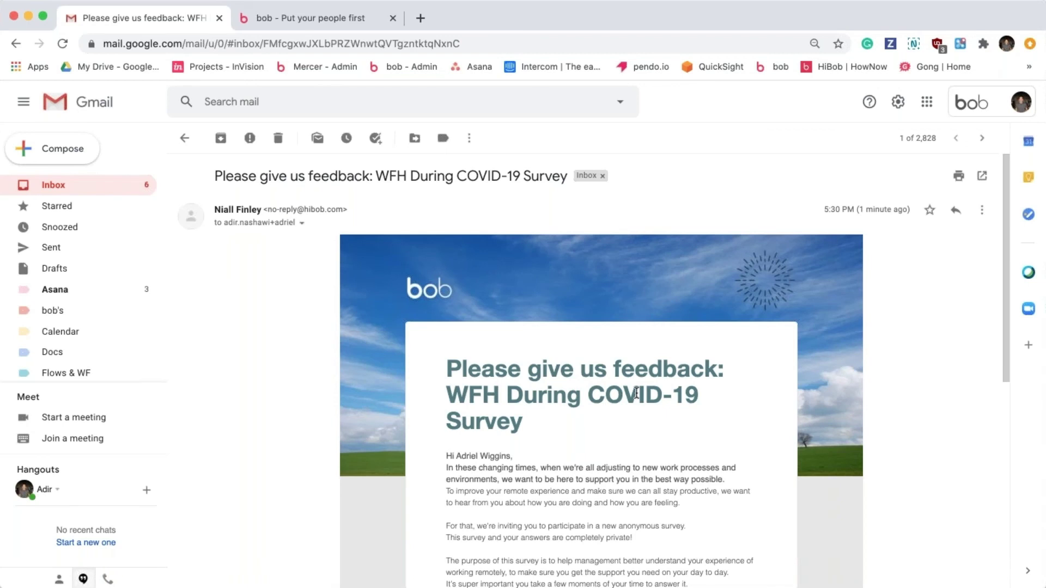
scroll(636, 392, down, 3)
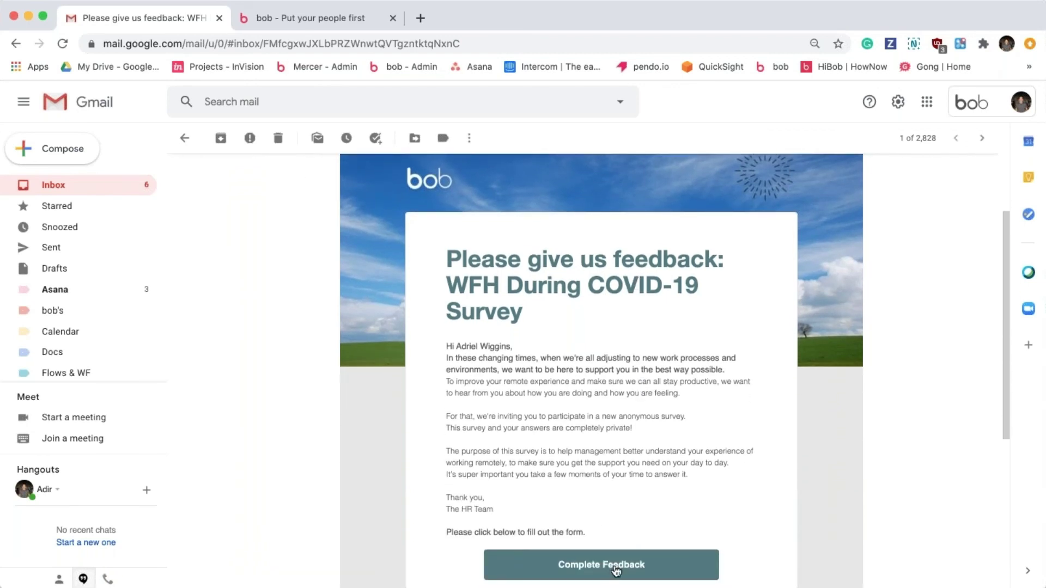
scroll(616, 570, up, 3)
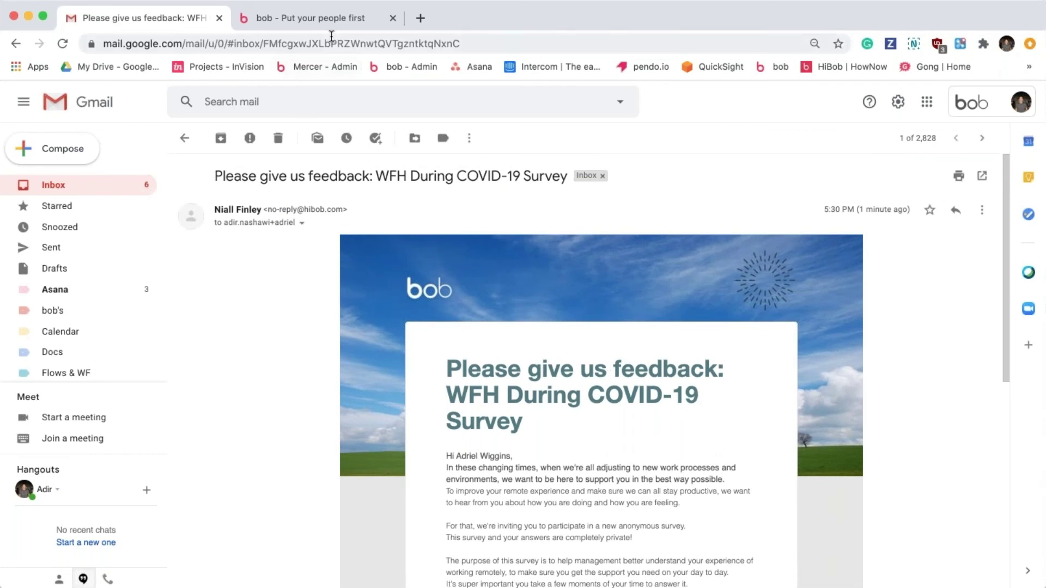
click(320, 17)
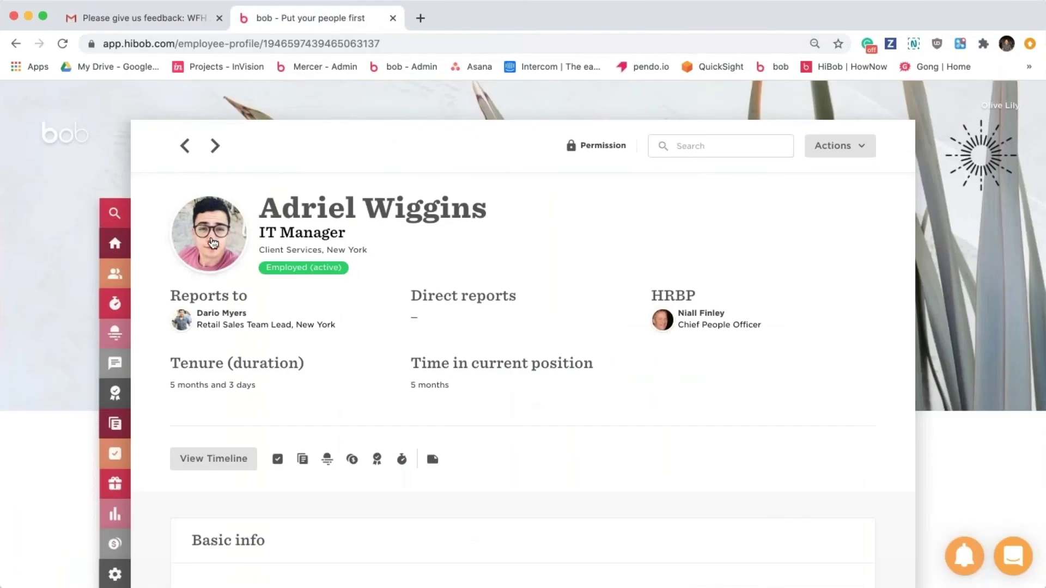
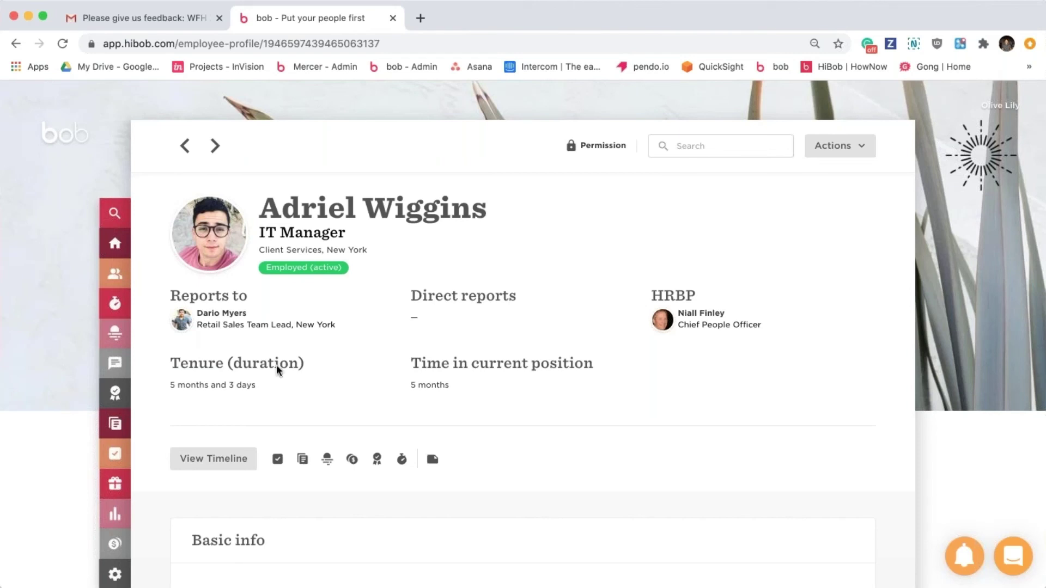
Open Onboarding UK from Settings > Task Lists, advance to its Tasks step, and preview the new task types.
click(114, 574)
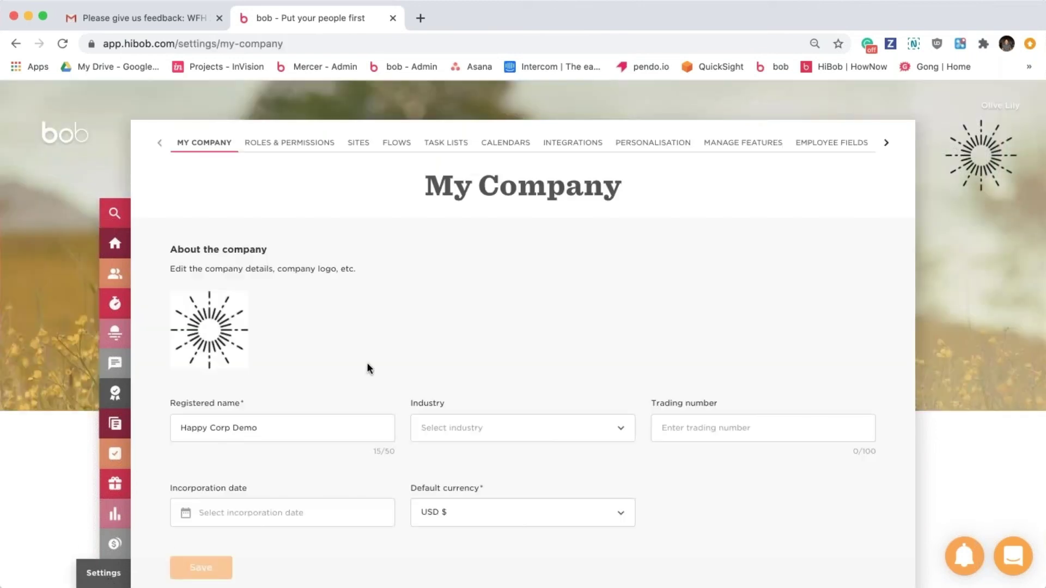
click(445, 142)
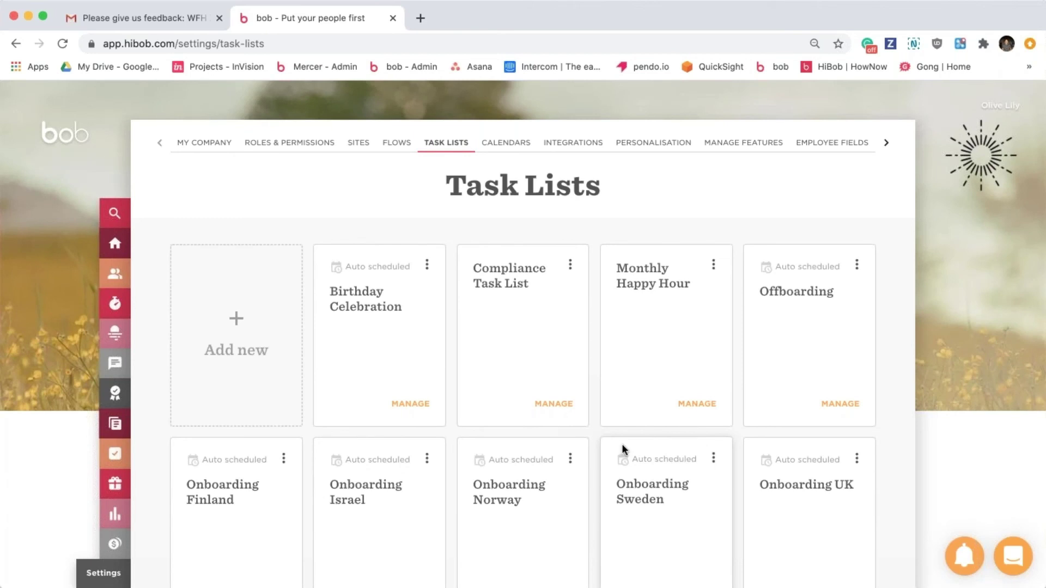
scroll(623, 447, down, 3)
click(832, 483)
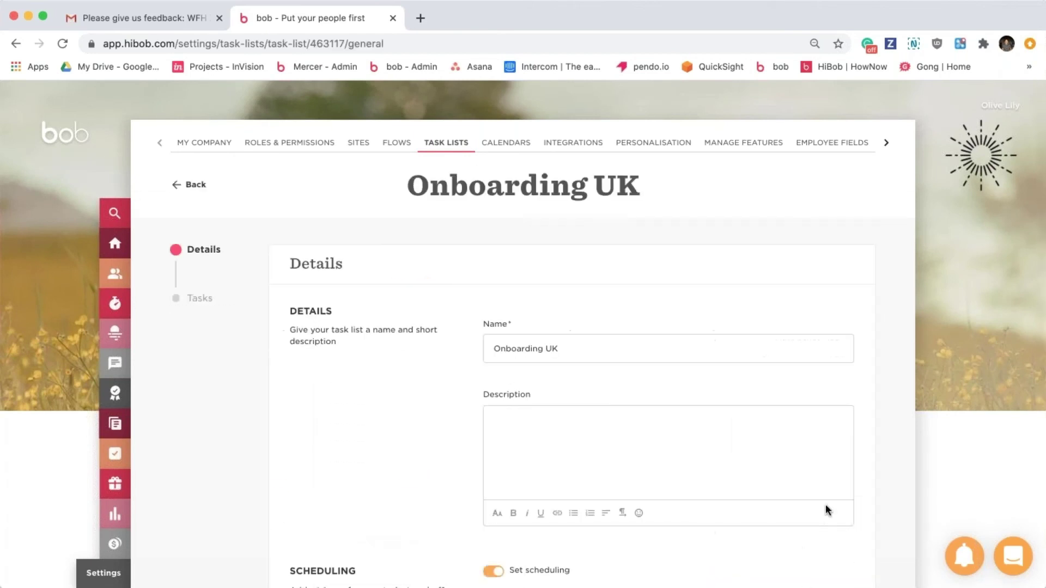
scroll(799, 548, down, 7)
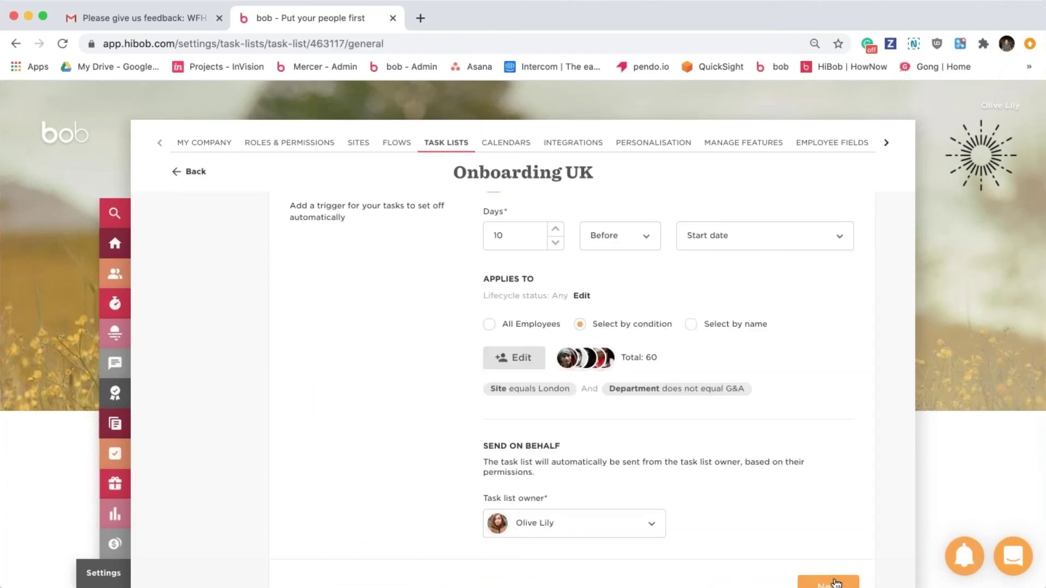
click(828, 582)
click(351, 321)
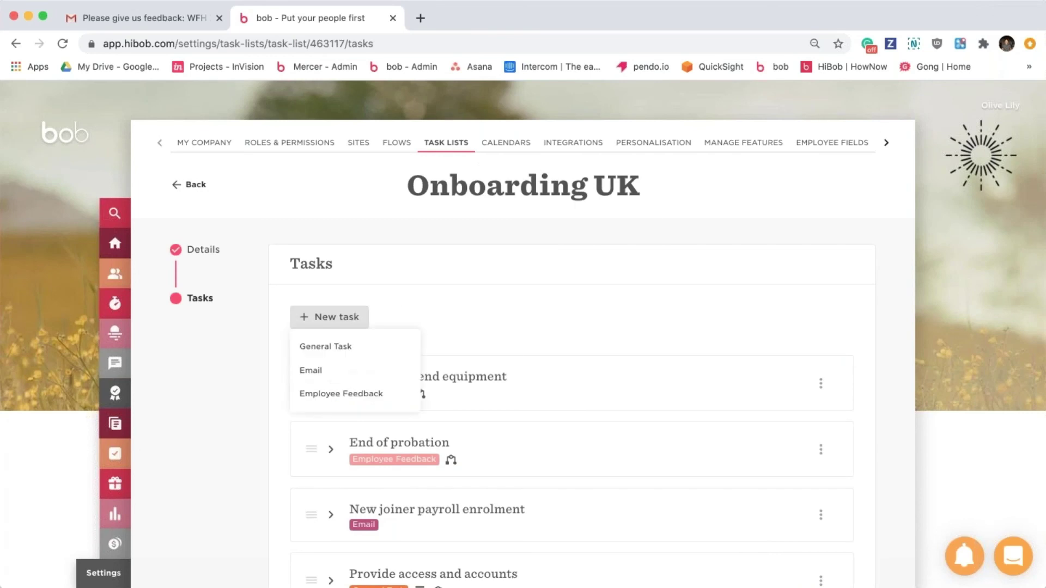
click(466, 315)
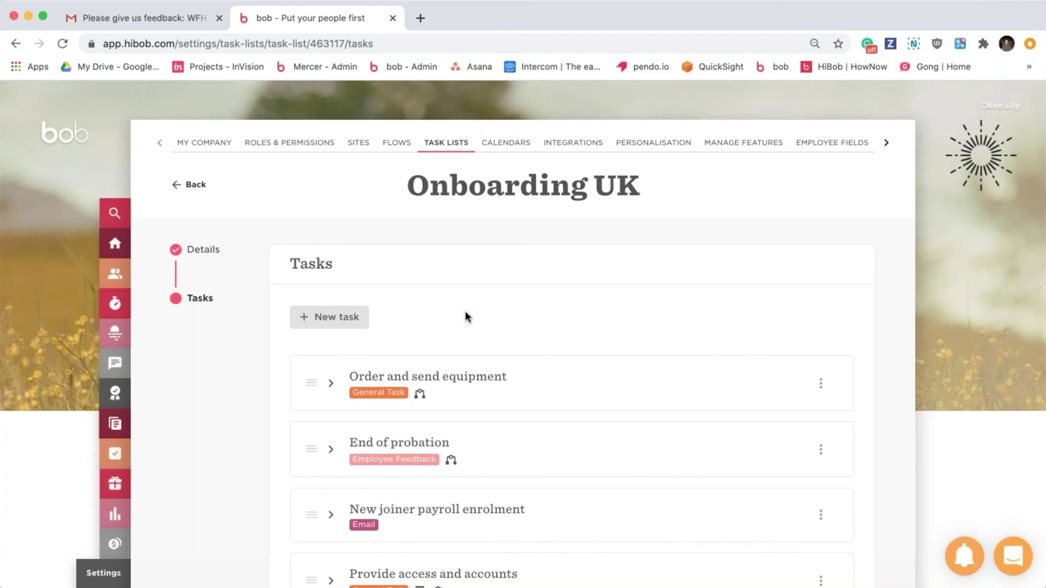
click(341, 319)
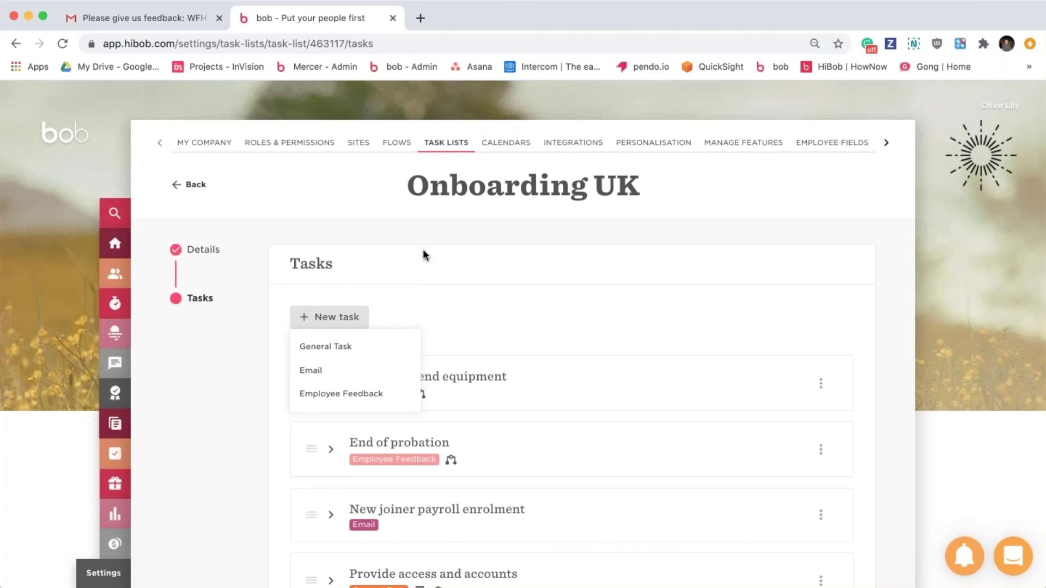
click(403, 253)
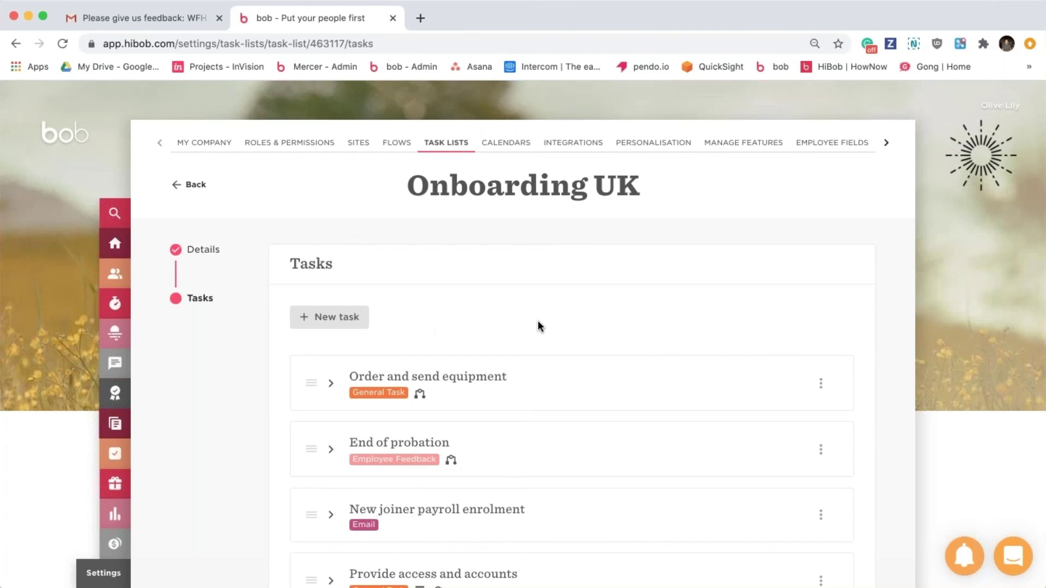
click(222, 250)
Check Onboarding UK's 10-days-before-start trigger, Applies To conditions and owner options, keeping the current owner.
scroll(394, 321, down, 3)
scroll(394, 319, down, 5)
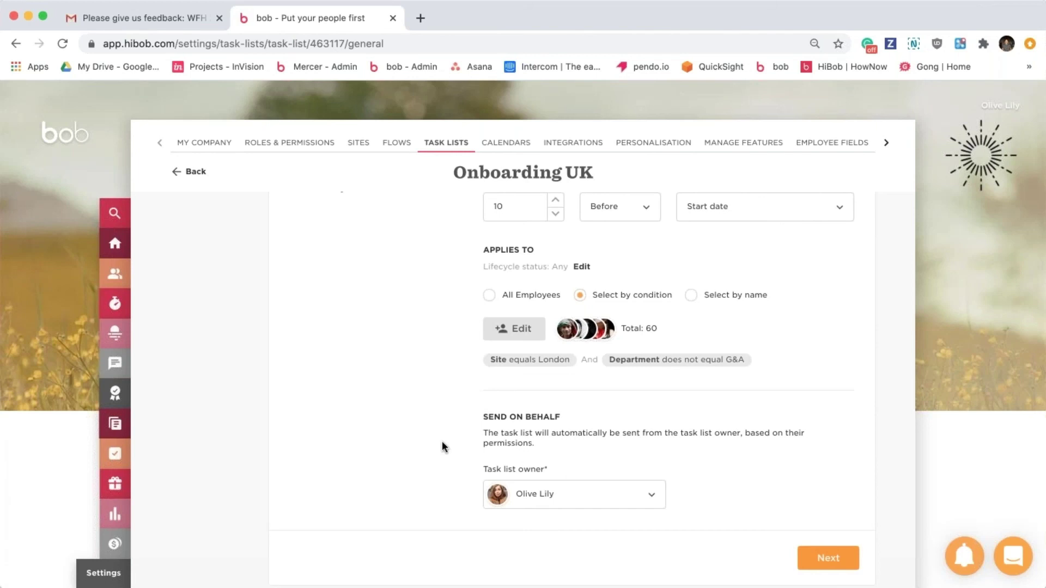
scroll(443, 443, up, 2)
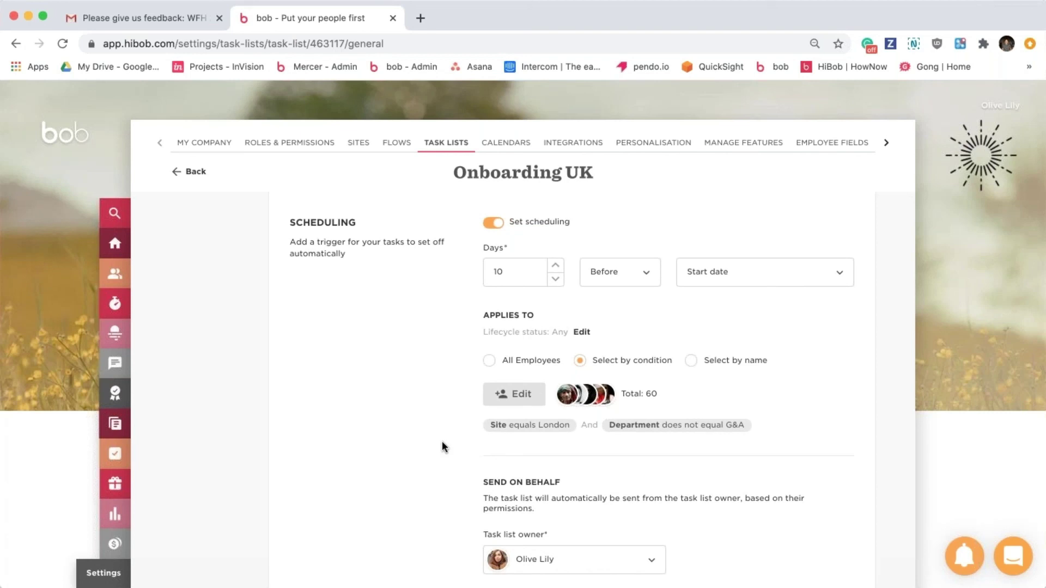
click(574, 567)
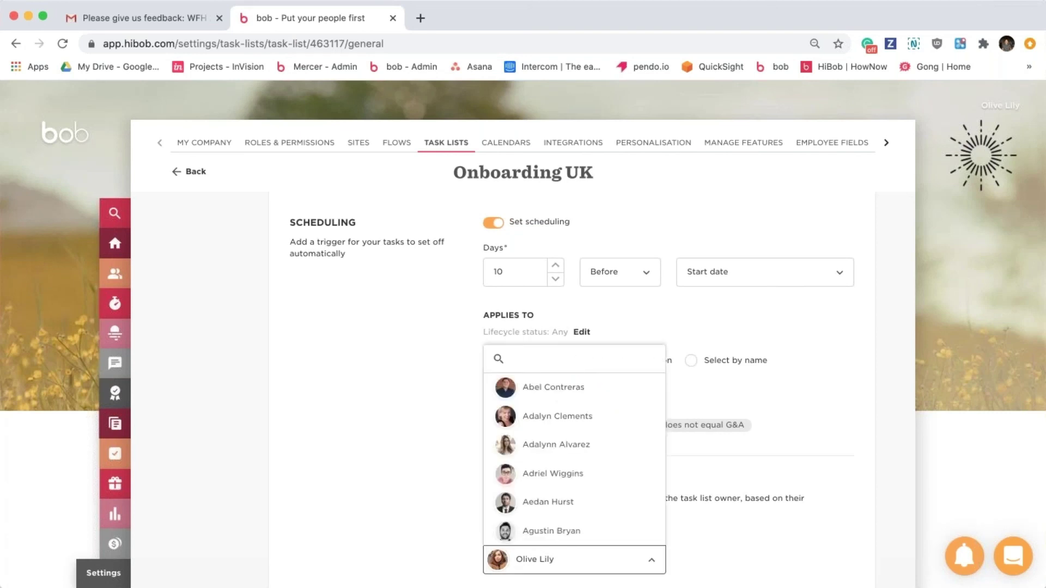
click(397, 529)
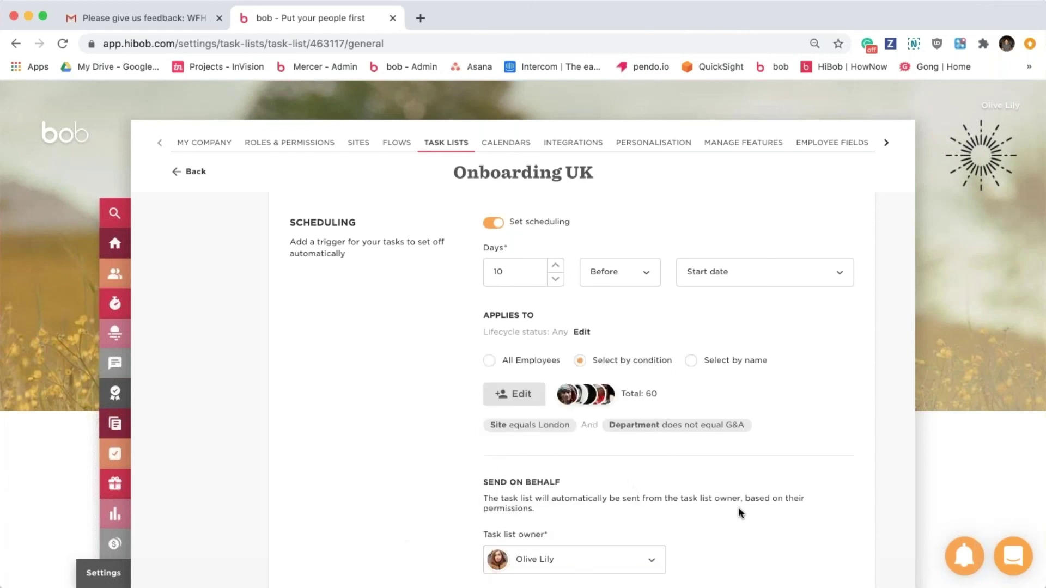
scroll(738, 507, up, 2)
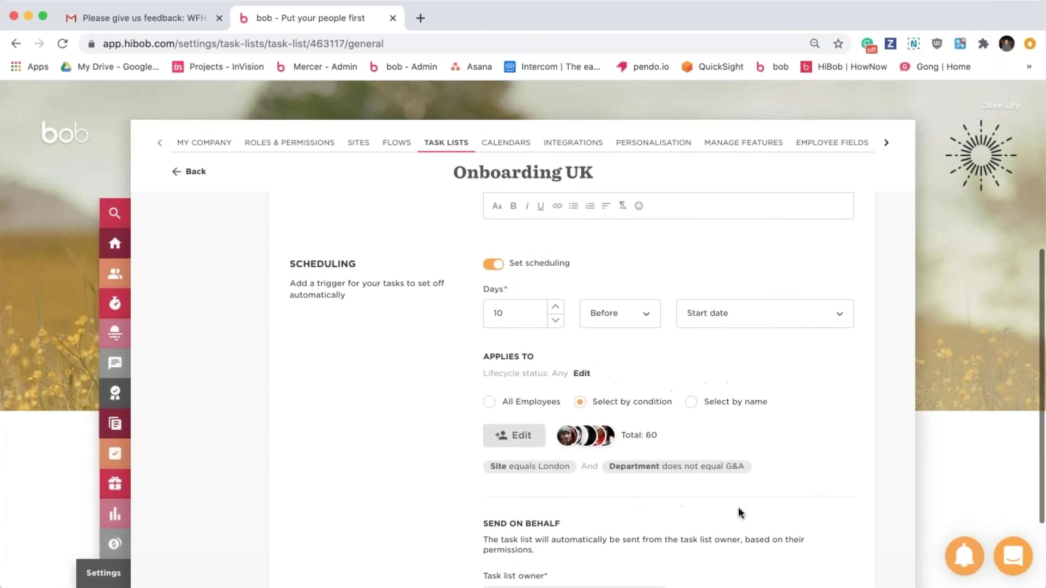
scroll(738, 507, down, 3)
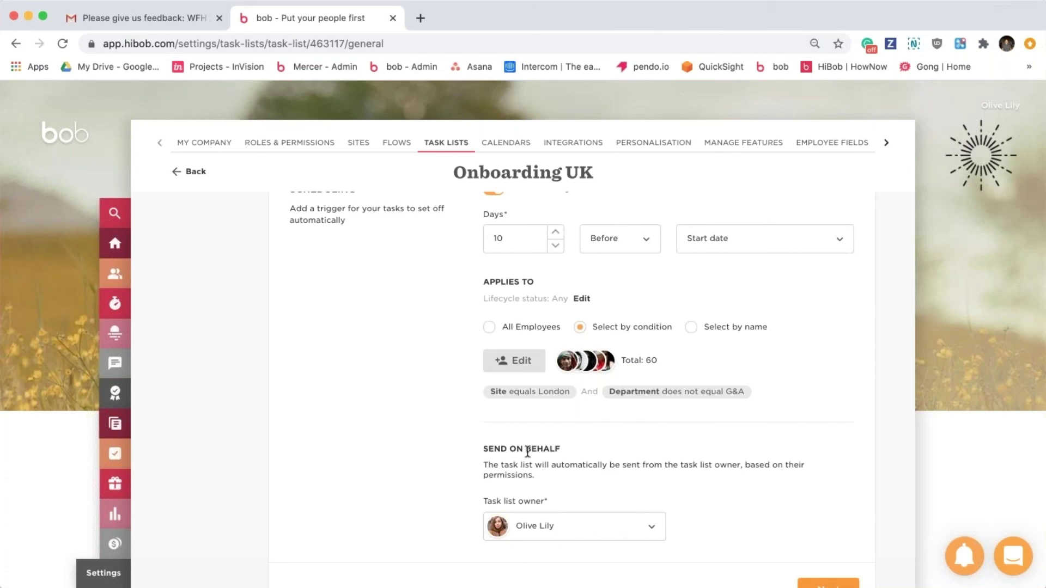
Look over the Onboarding UK details (60 London employees outside G&A) and continue to Tasks.
scroll(528, 453, up, 2)
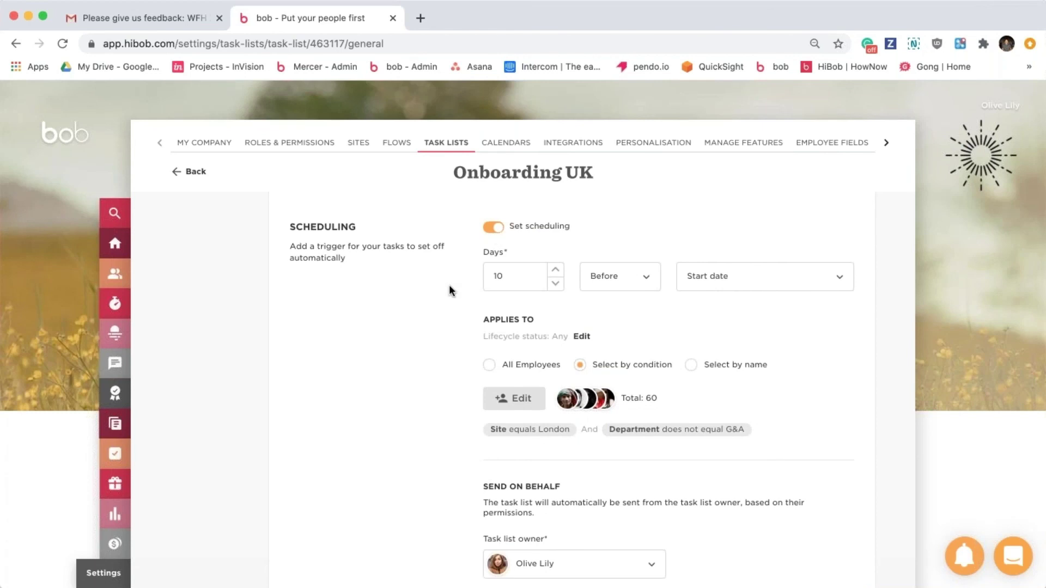
scroll(449, 289, down, 2)
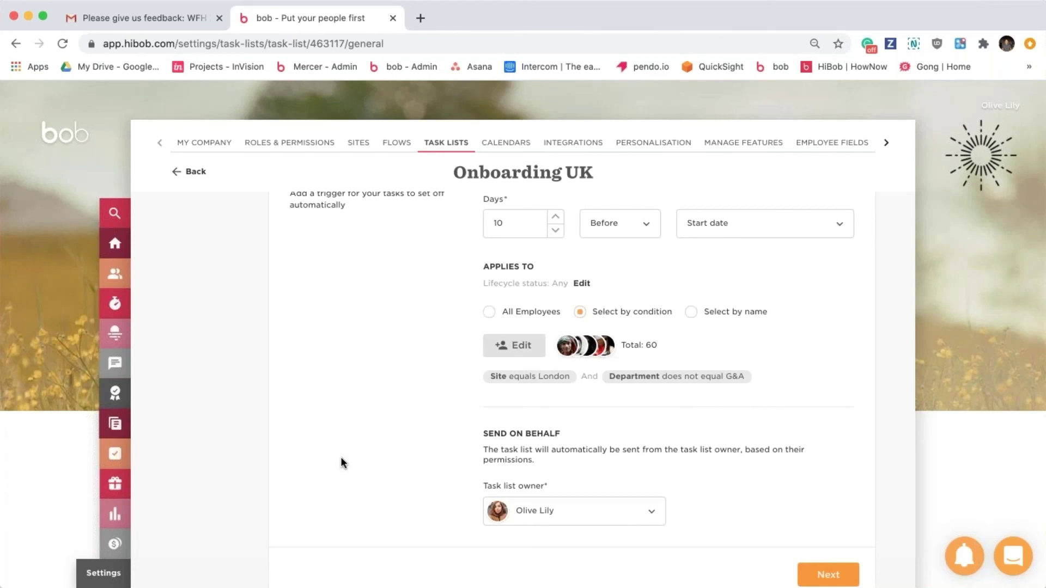
scroll(341, 458, up, 3)
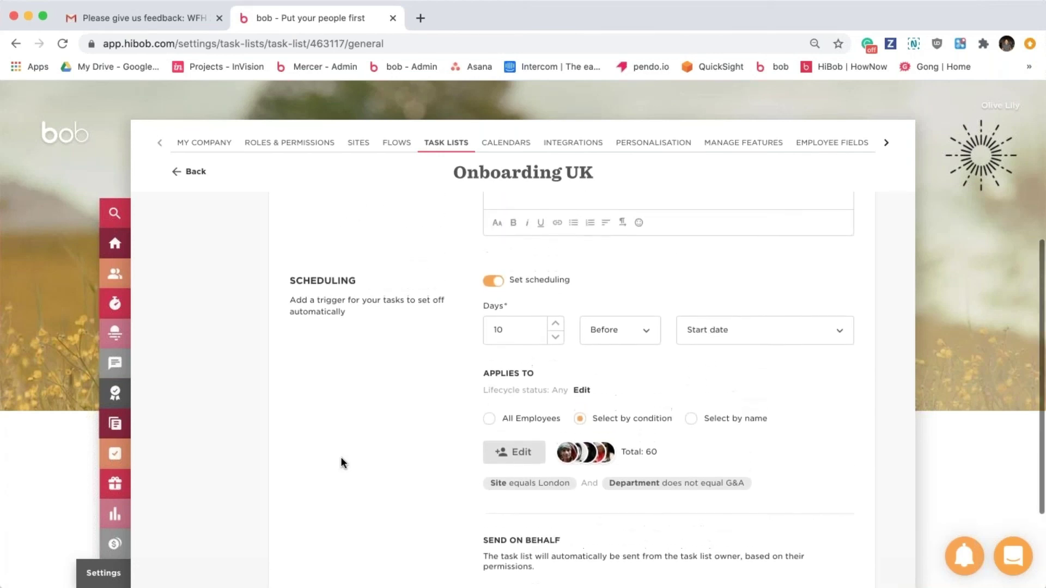
scroll(342, 462, up, 1)
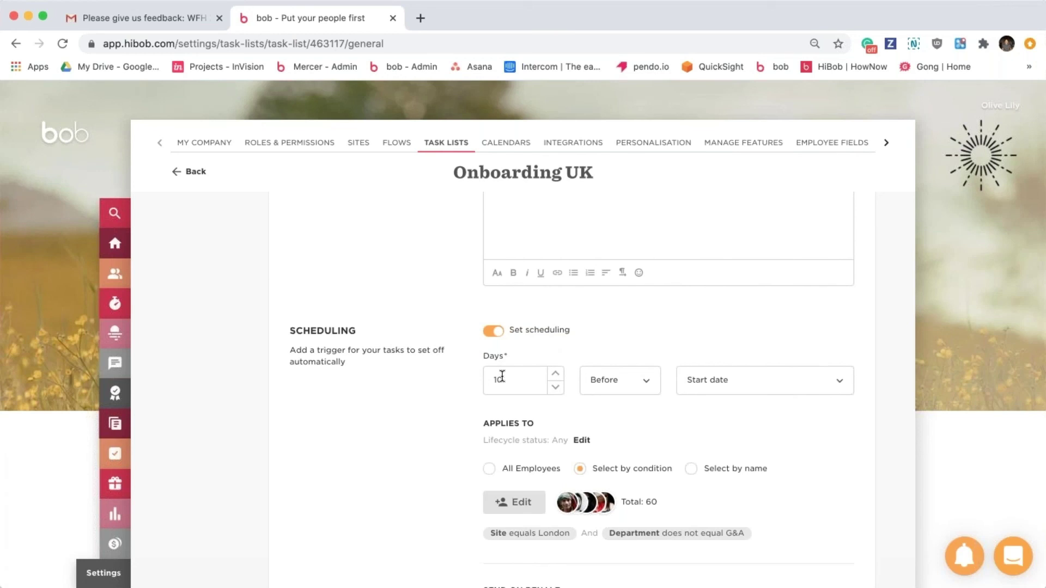
scroll(502, 376, down, 4)
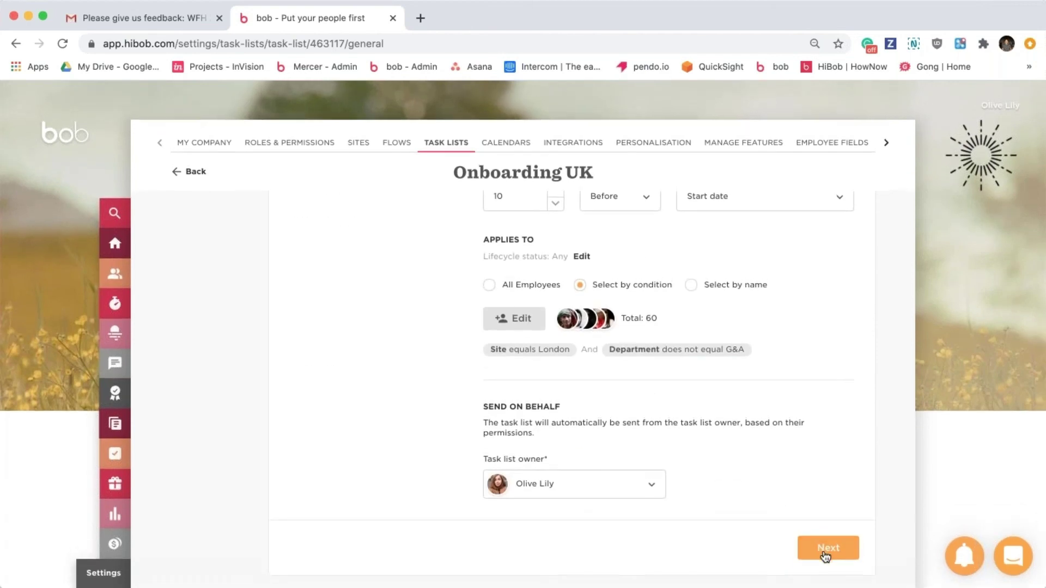
click(823, 550)
Expand Order and send equipment to check its description, 2-days-before-Start-date due date and department condition.
click(483, 392)
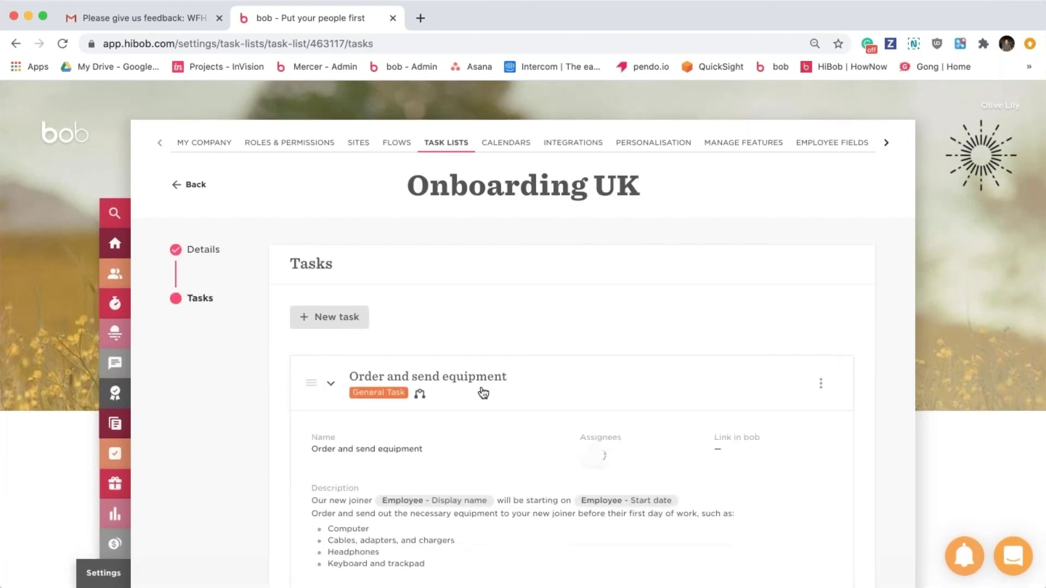
scroll(483, 393, down, 5)
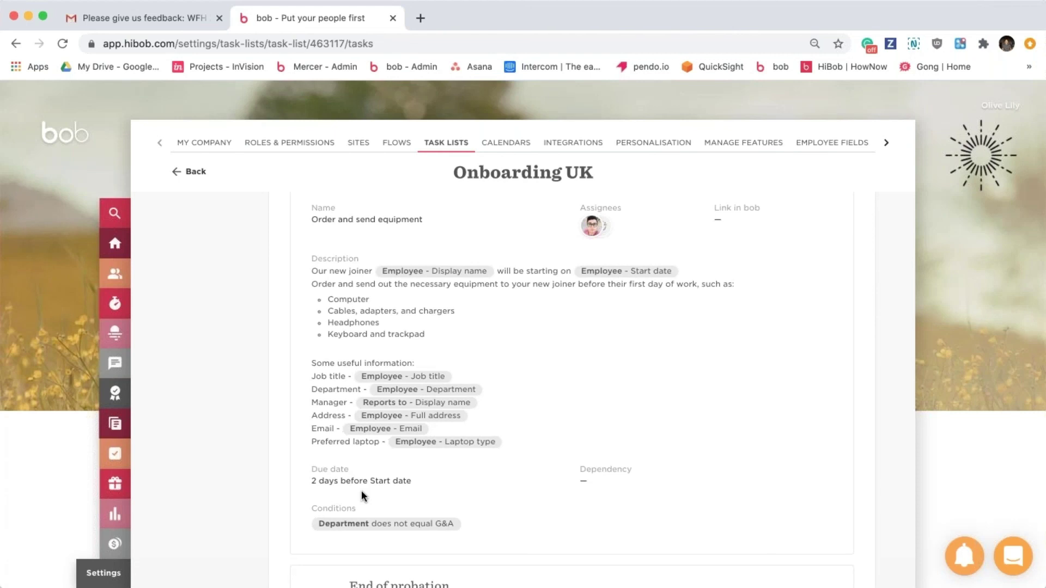
scroll(361, 490, up, 5)
Expand the New joiner payroll enrolment task to read its external recipients, subject and data-field body.
click(508, 404)
scroll(512, 401, down, 2)
click(516, 397)
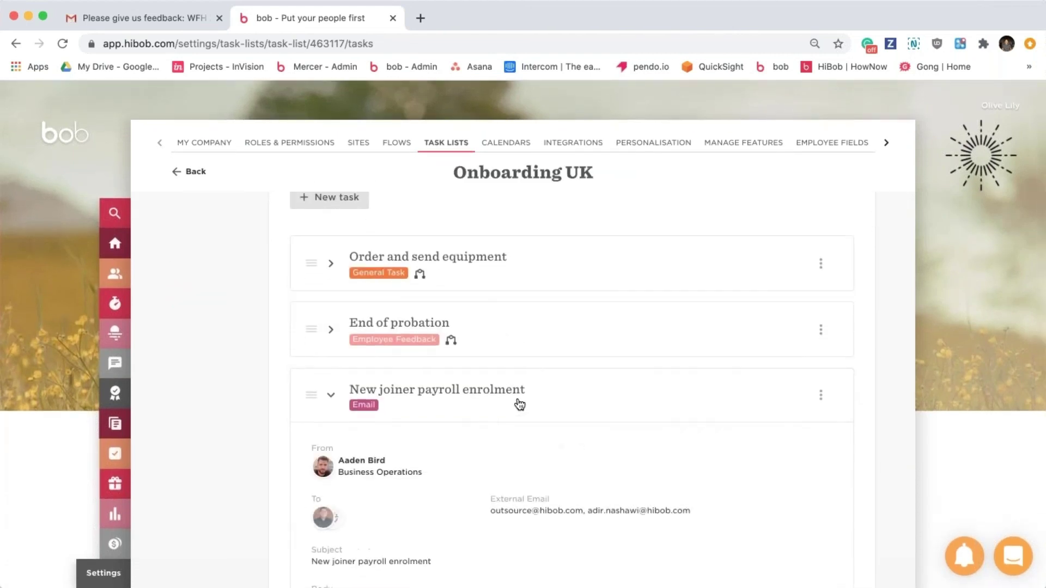
scroll(518, 403, down, 2)
scroll(519, 404, down, 3)
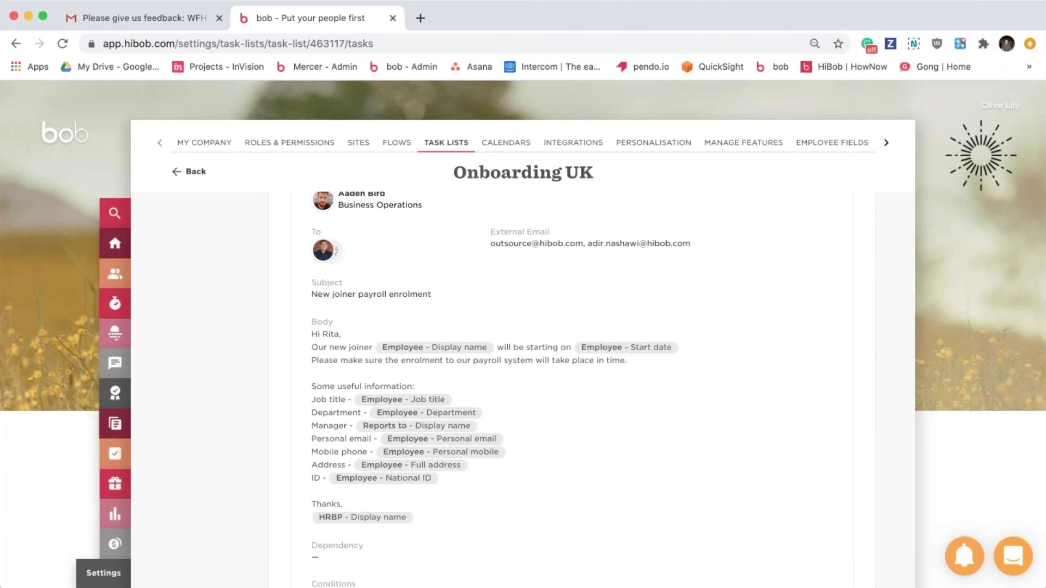
scroll(517, 327, up, 4)
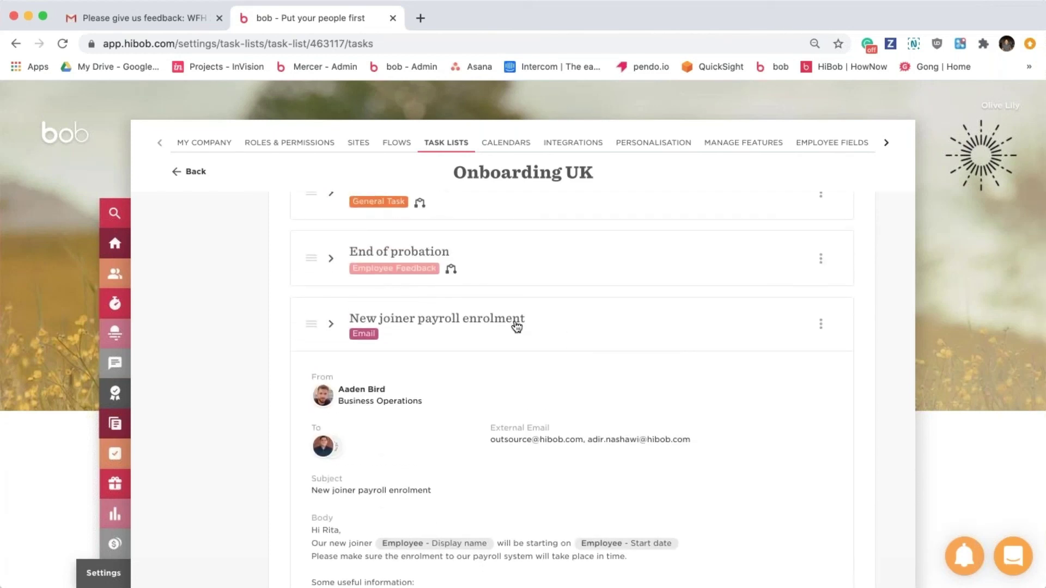
click(516, 327)
scroll(516, 327, up, 2)
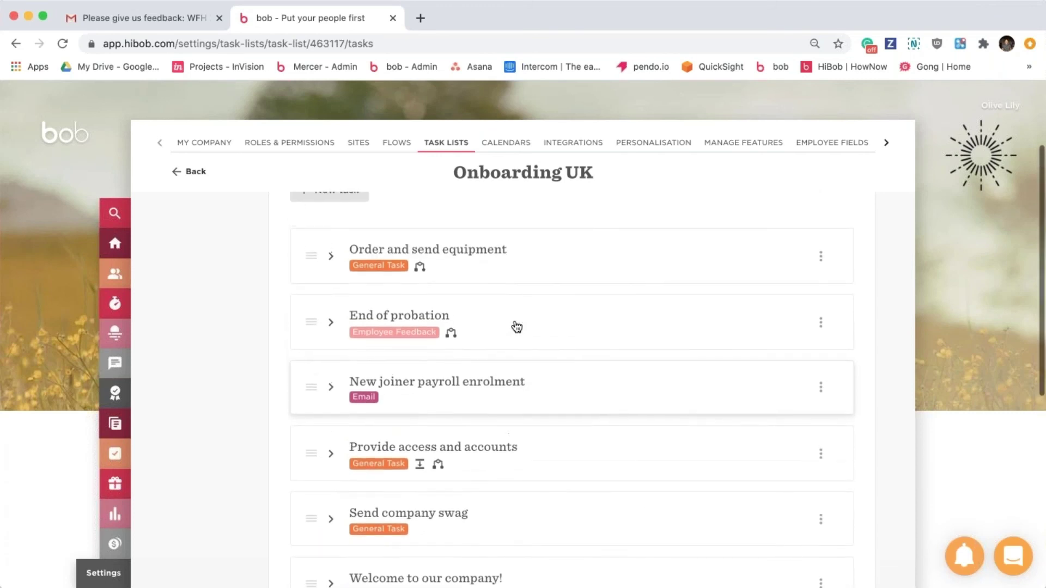
scroll(517, 327, up, 1)
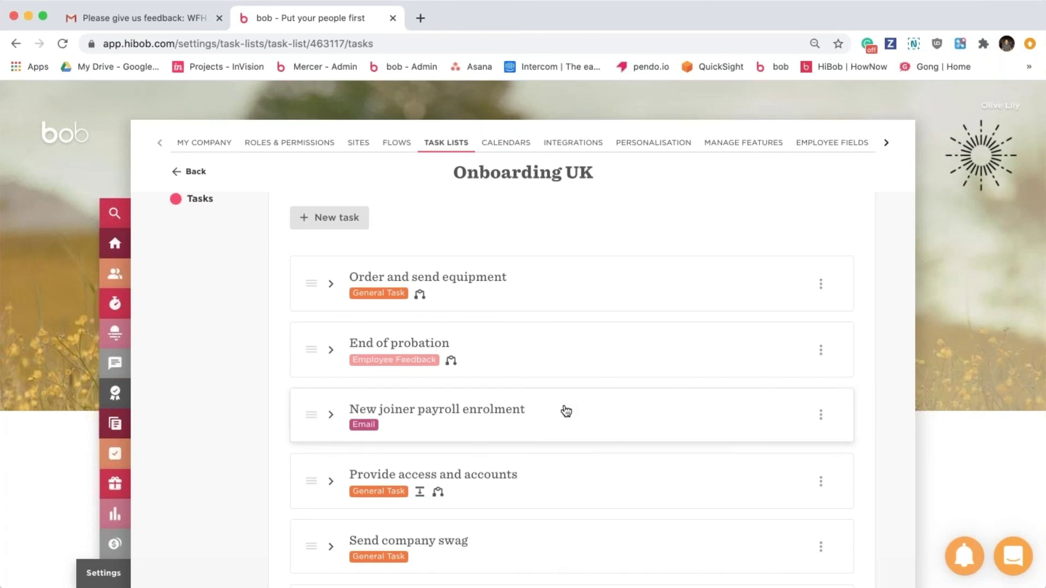
click(566, 412)
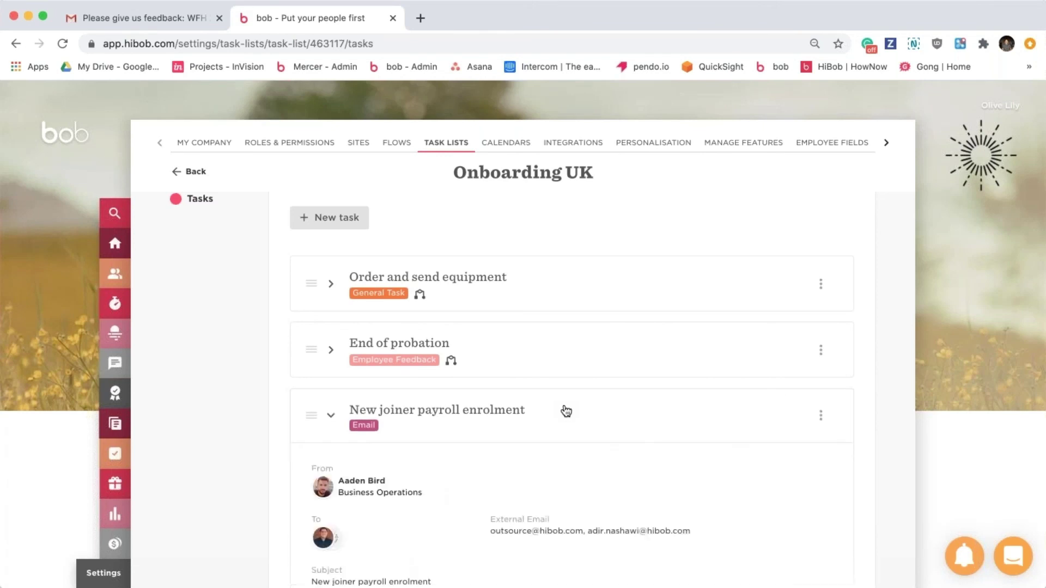
scroll(566, 411, down, 3)
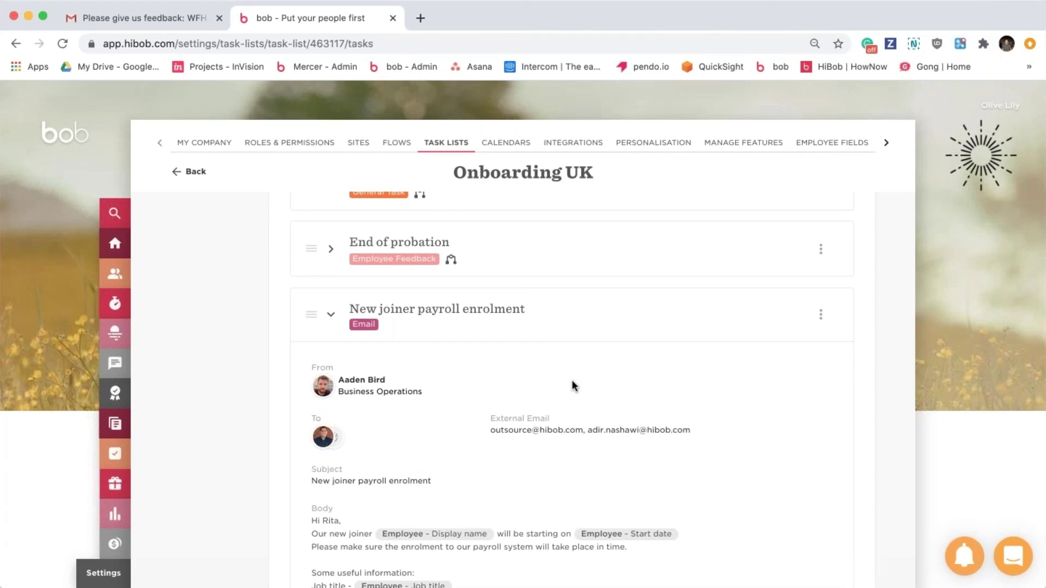
Swap the payroll task for End of probation's details, then go to the Company Surveys page.
click(502, 333)
click(524, 262)
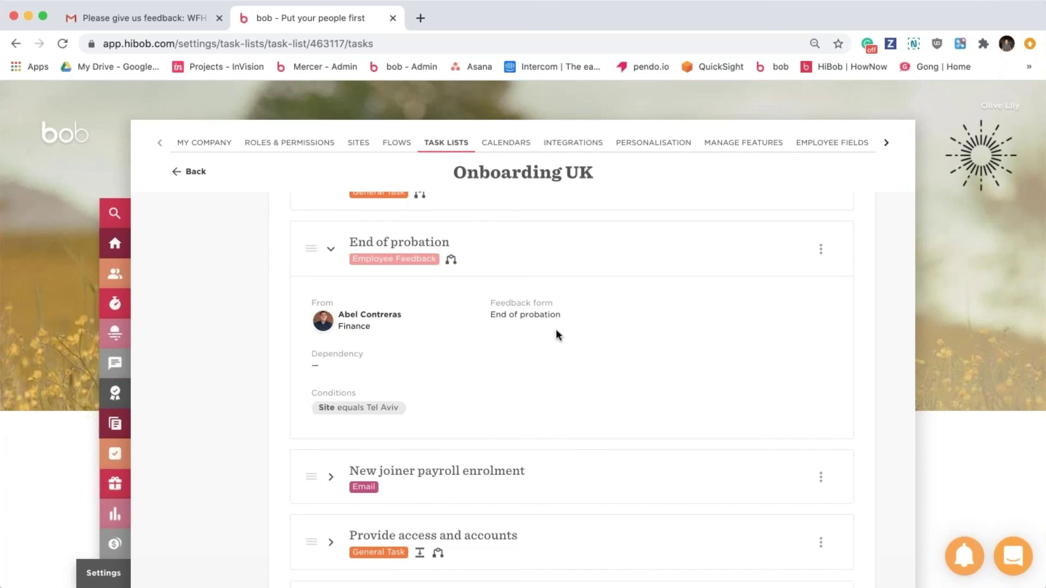
click(106, 374)
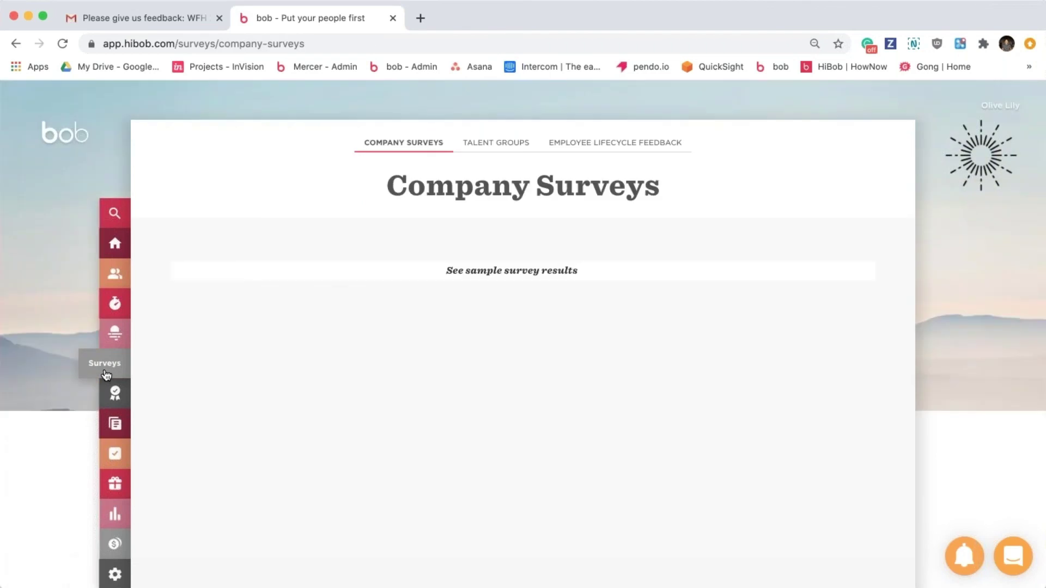
Browse the Employee Lifecycle Feedback forms, including End of probation, then open My Company settings.
click(596, 141)
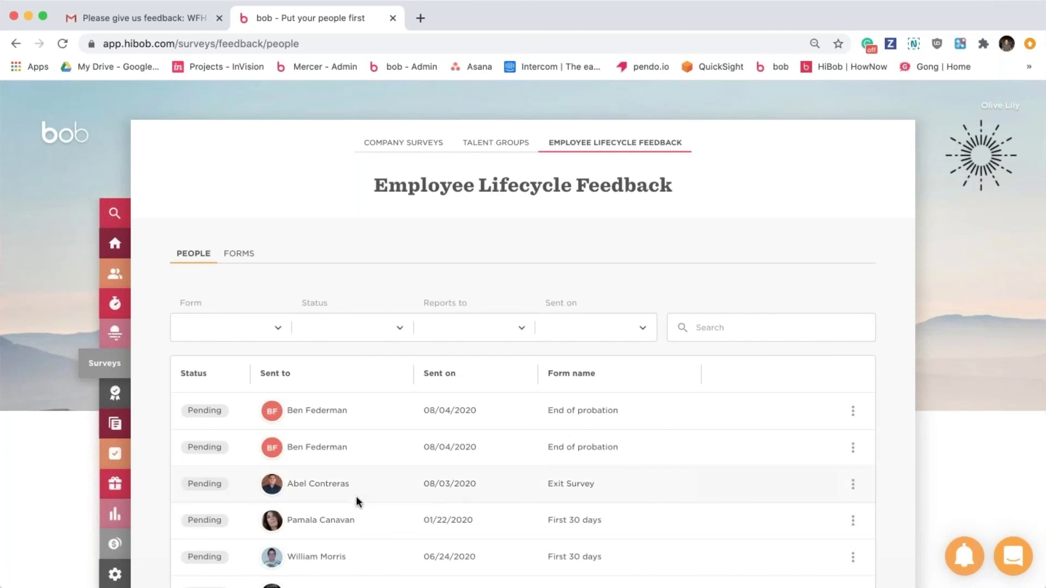
click(242, 255)
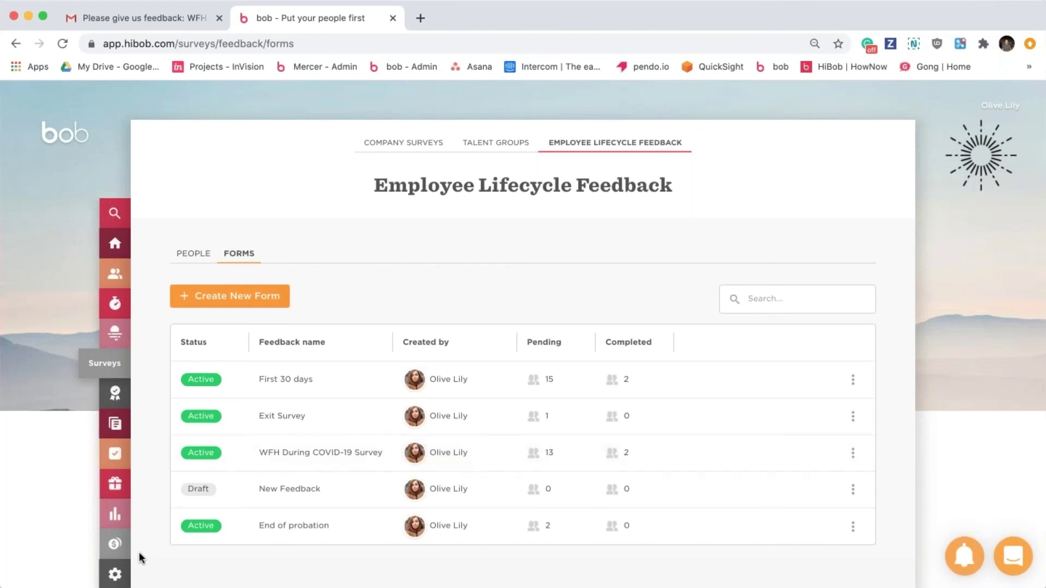
click(117, 576)
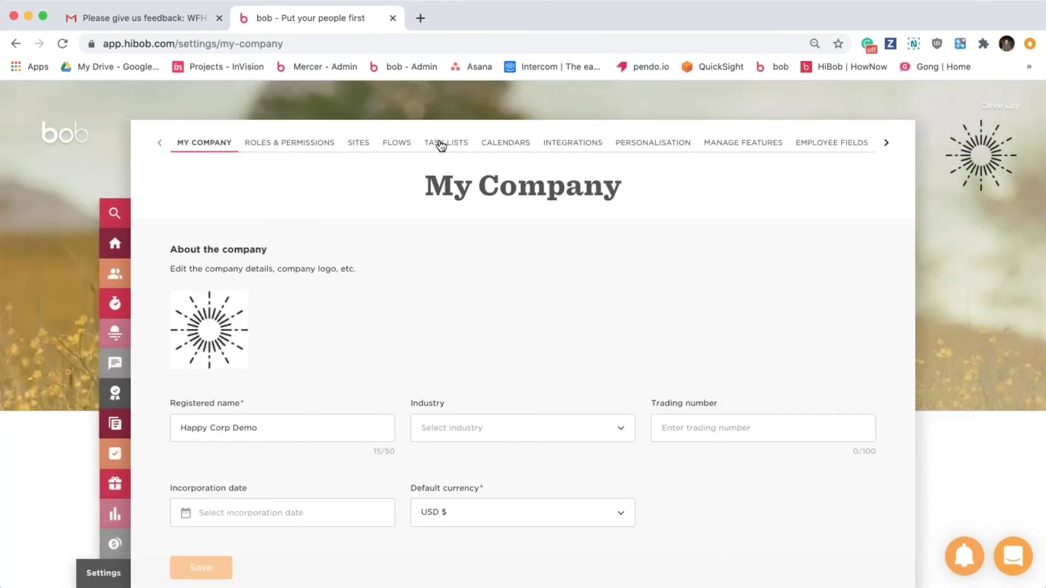
Reopen Onboarding UK from Task Lists, advance to Tasks, and expand Order and send equipment's description.
click(441, 145)
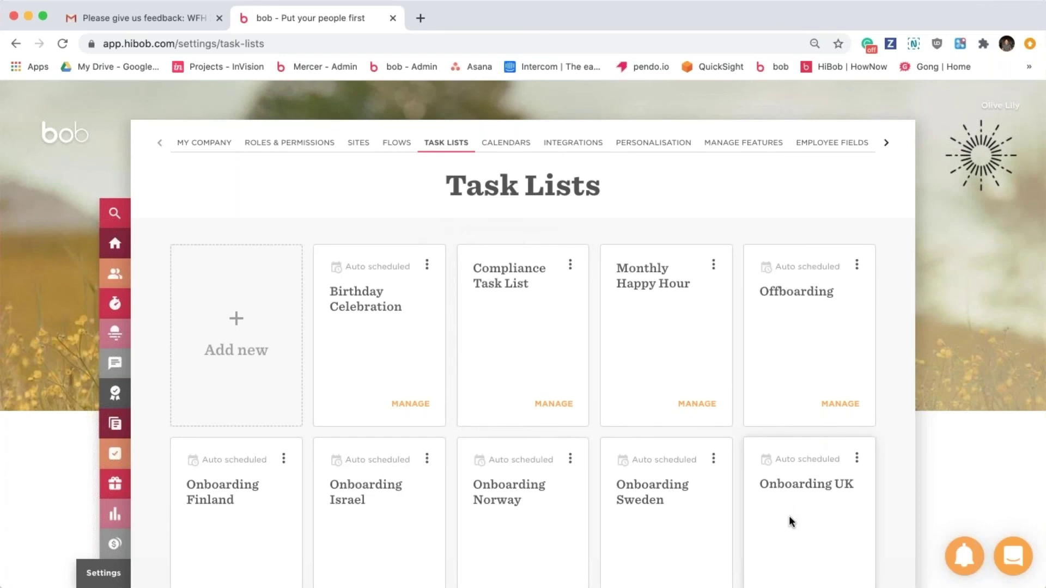
scroll(789, 516, down, 3)
click(845, 500)
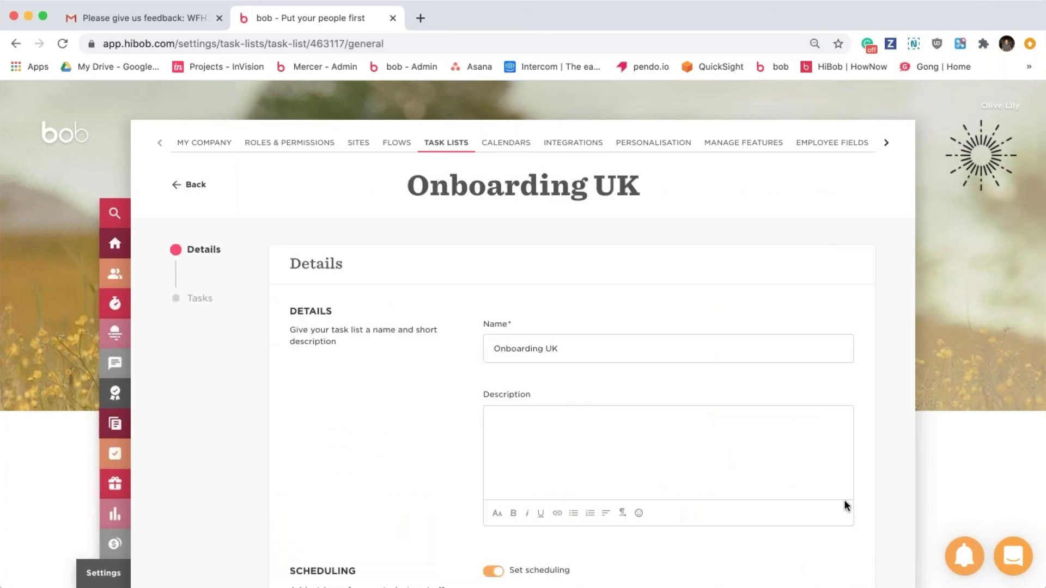
scroll(555, 458, down, 7)
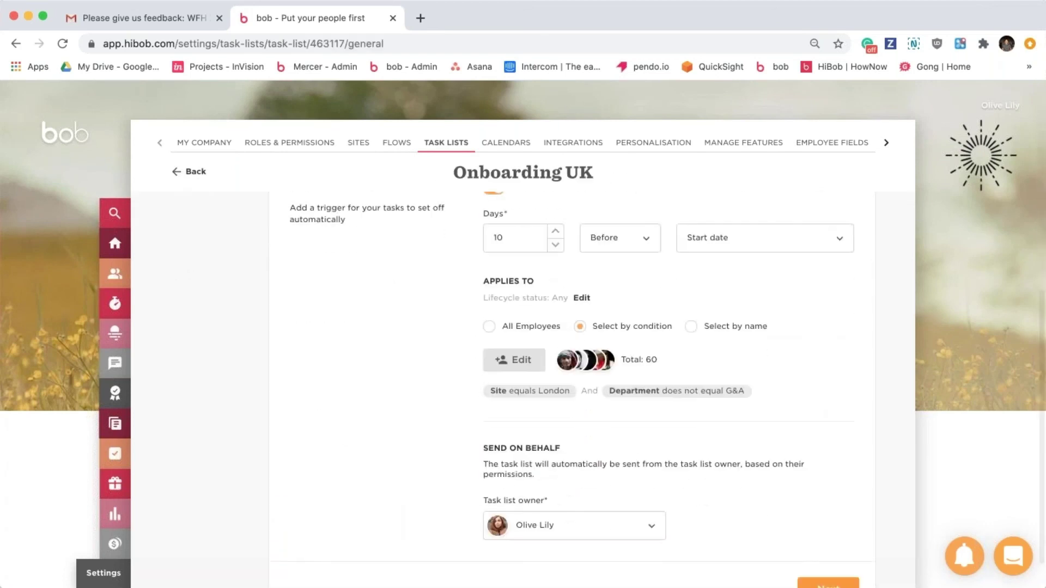
click(828, 583)
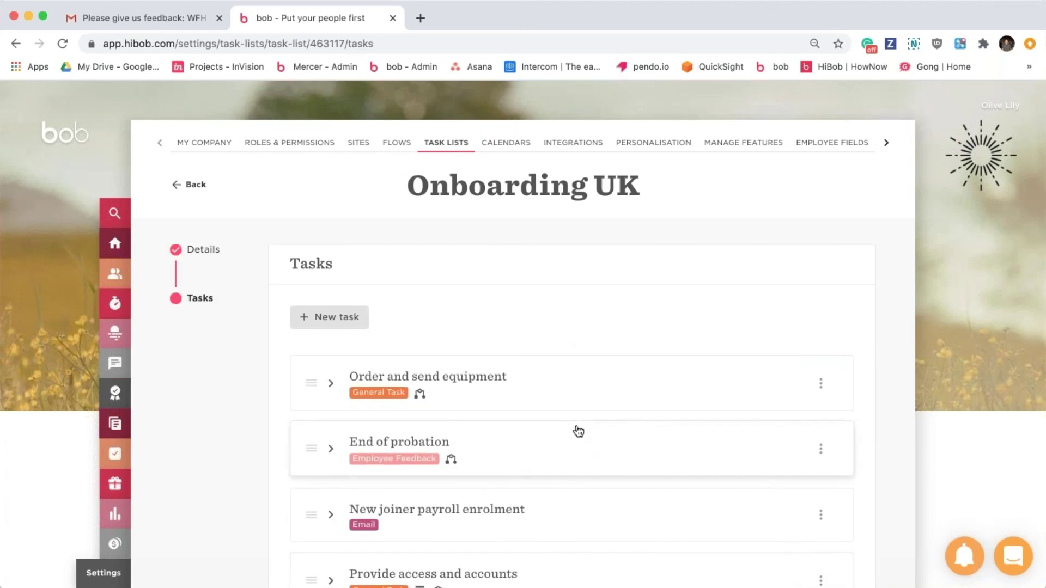
scroll(578, 432, down, 3)
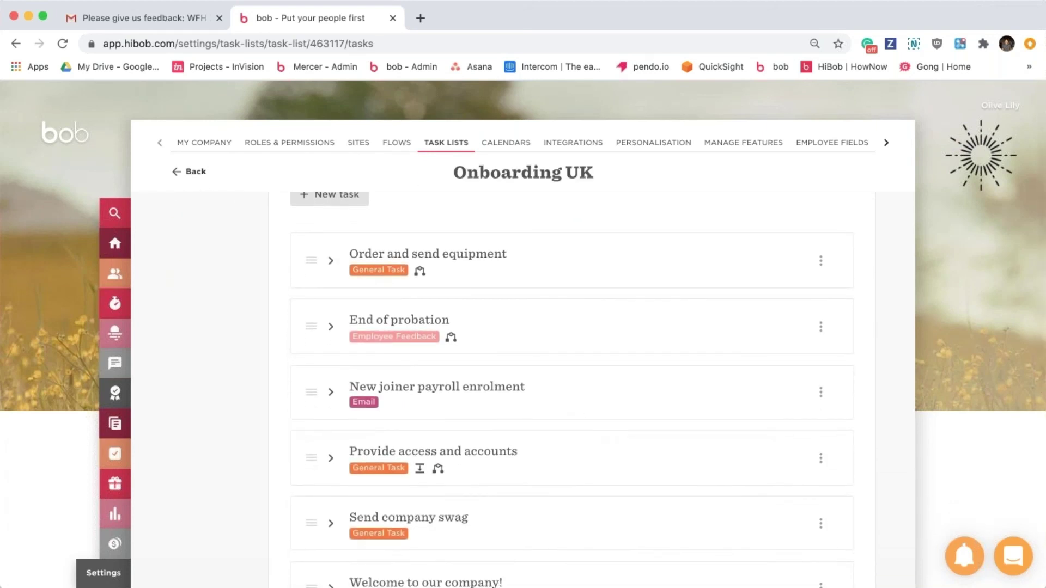
scroll(572, 415, up, 3)
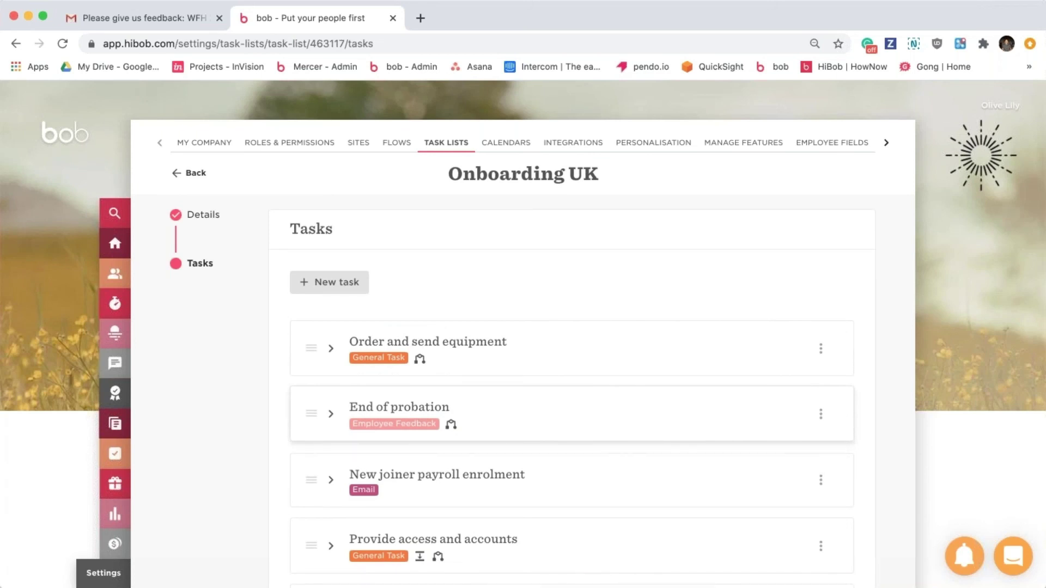
click(514, 357)
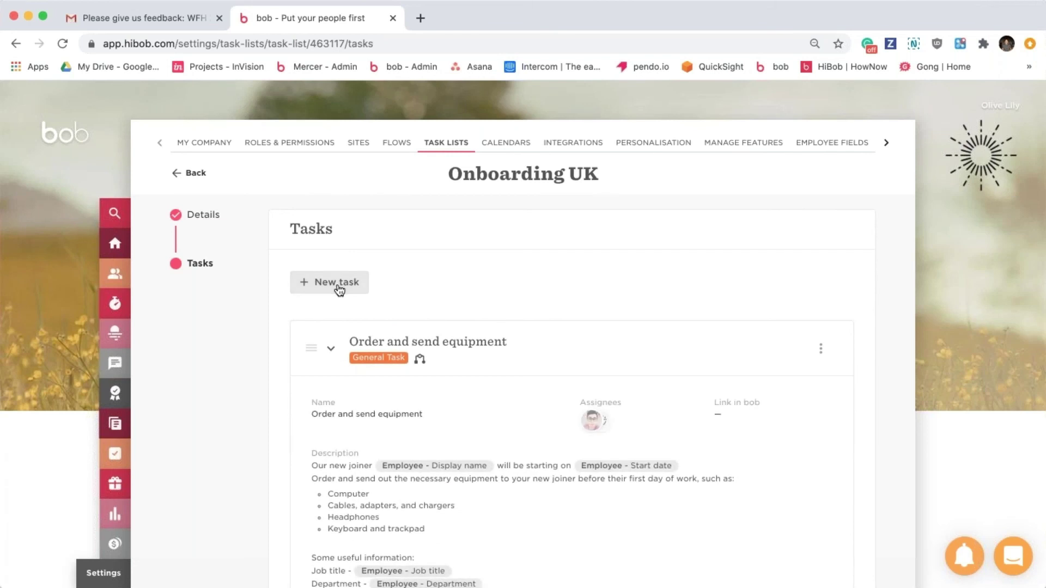
click(341, 287)
click(351, 309)
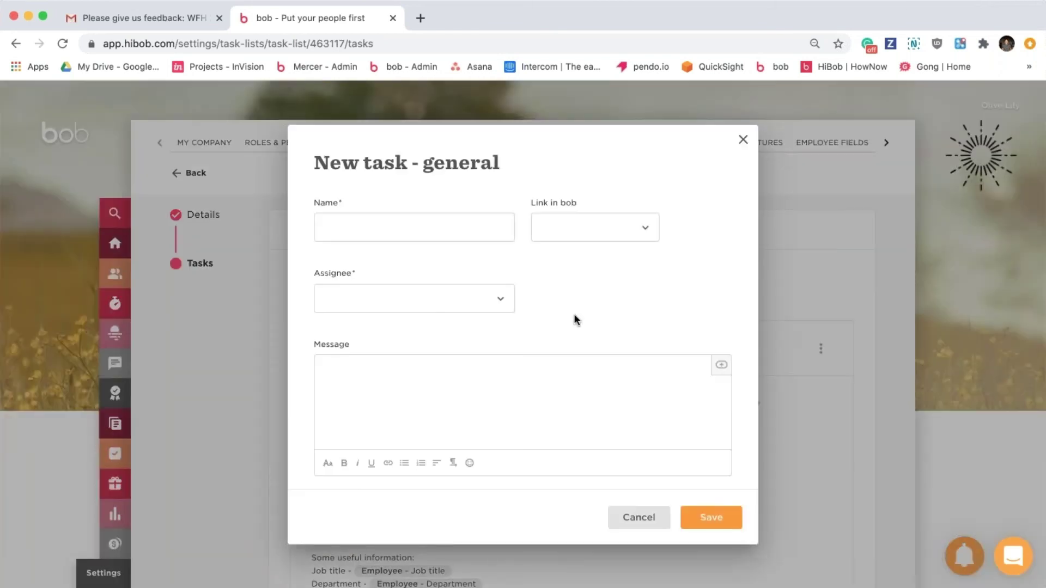
click(590, 229)
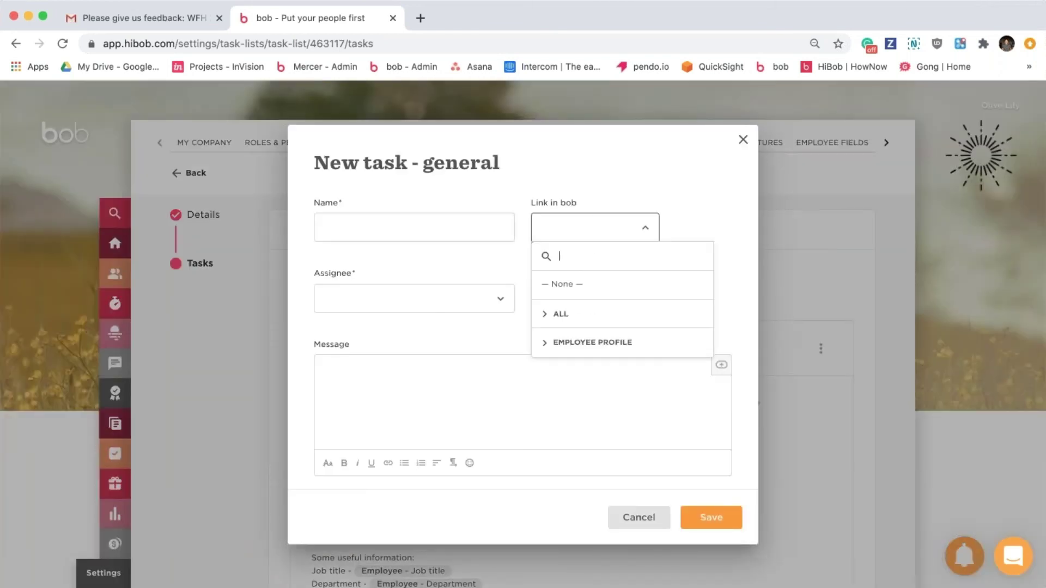
click(603, 315)
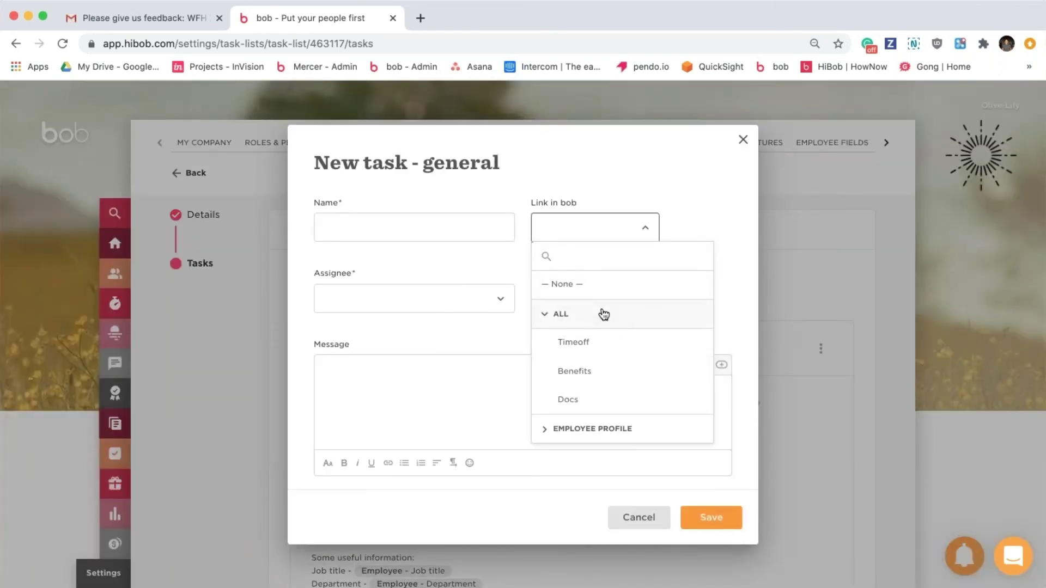
click(593, 398)
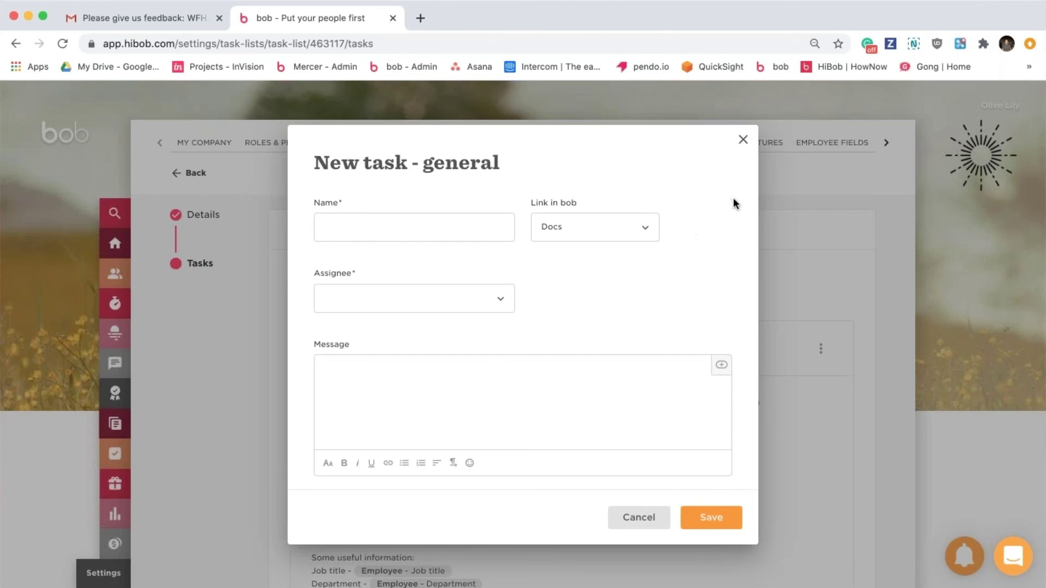
click(743, 140)
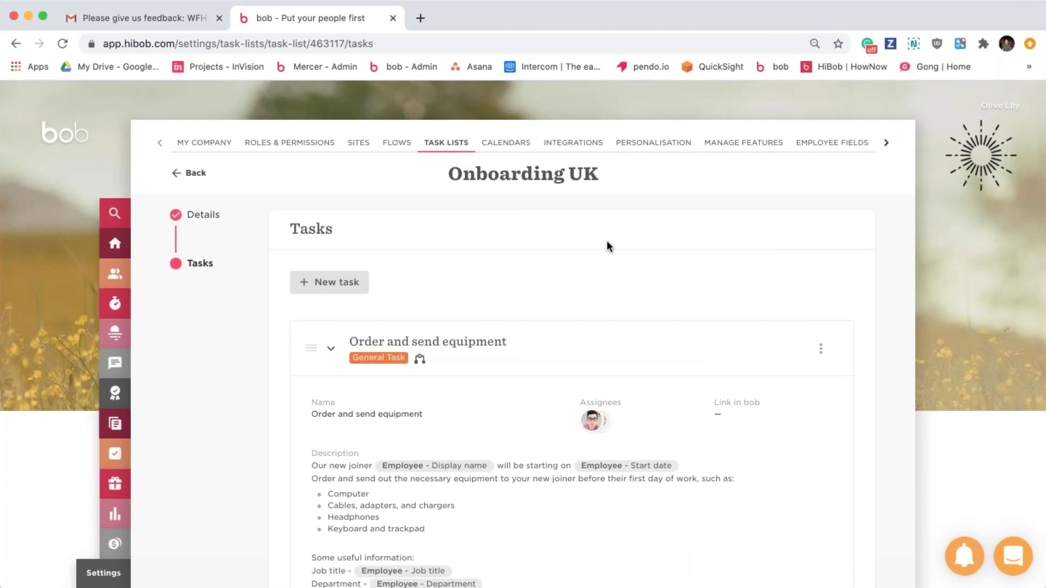
Collapse Order and send equipment and start a new General Task in the Onboarding UK list.
click(587, 352)
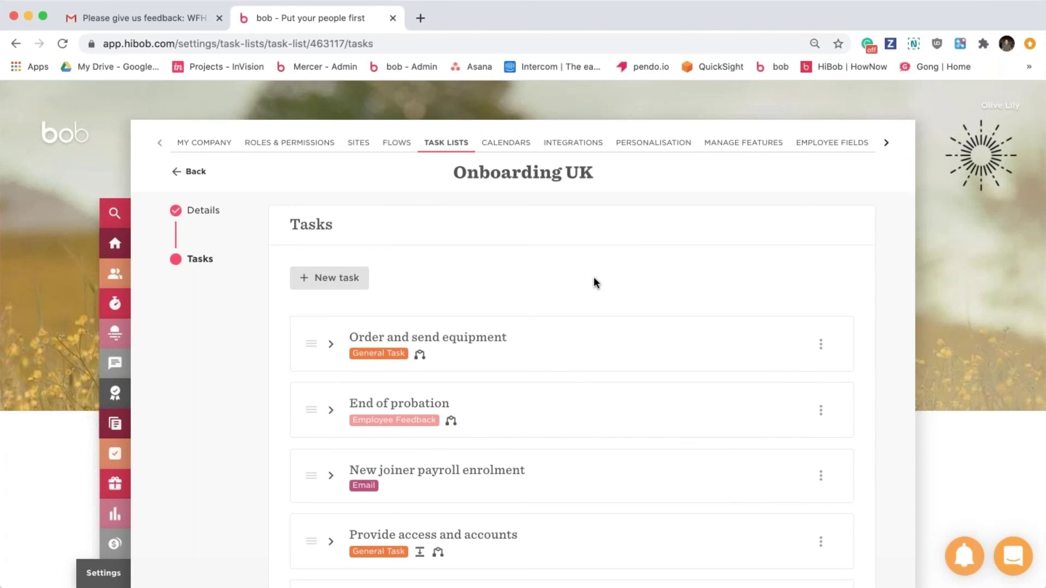
scroll(594, 276, up, 2)
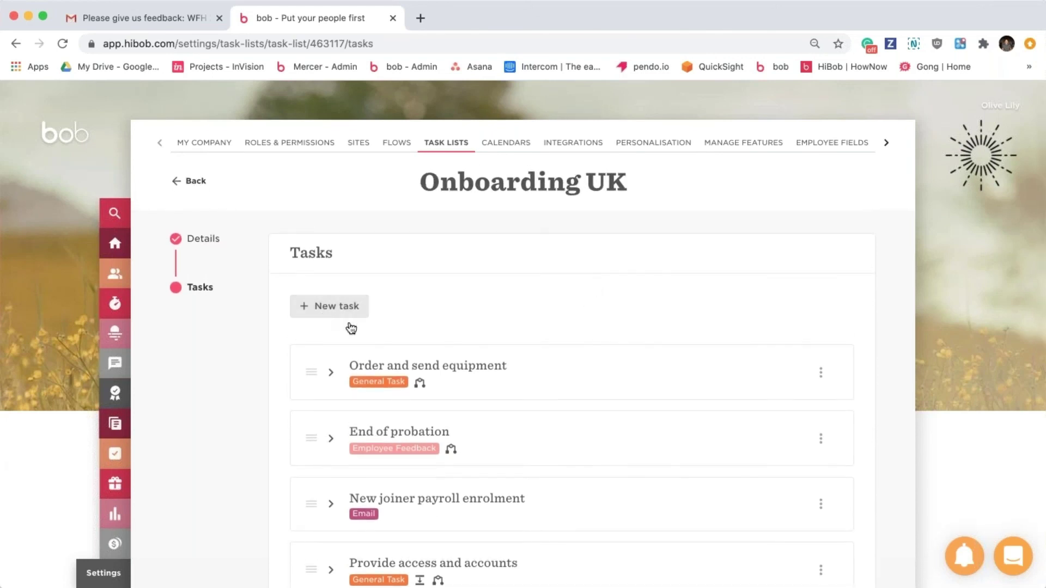
click(334, 306)
click(359, 338)
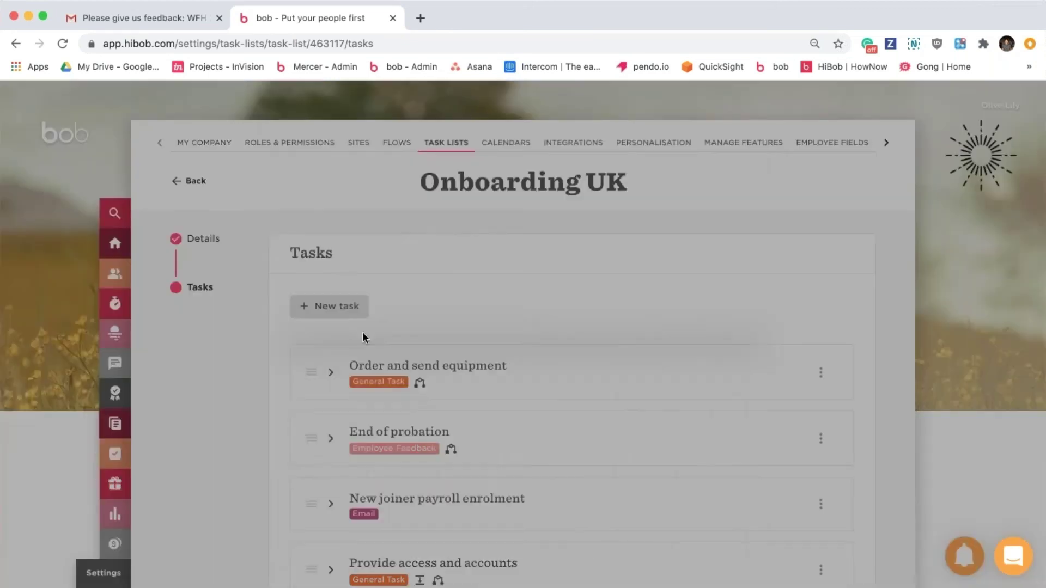
click(470, 310)
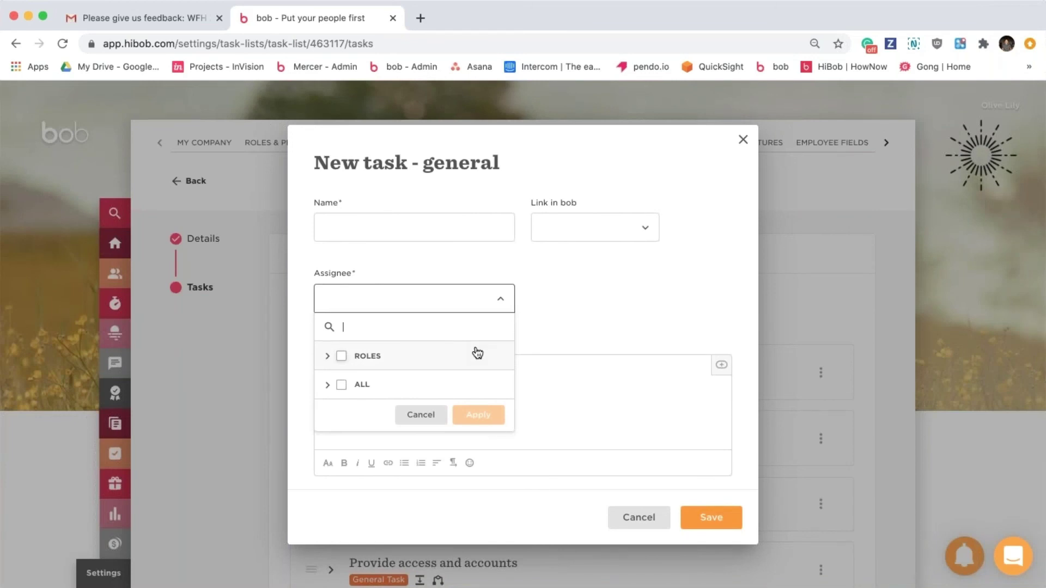
click(478, 353)
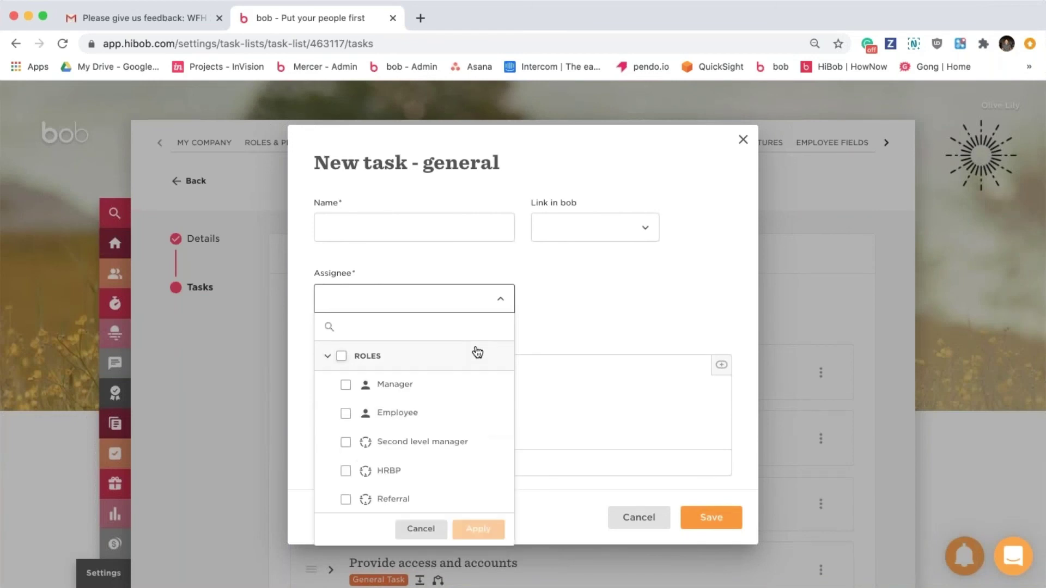
click(346, 385)
click(346, 443)
click(346, 471)
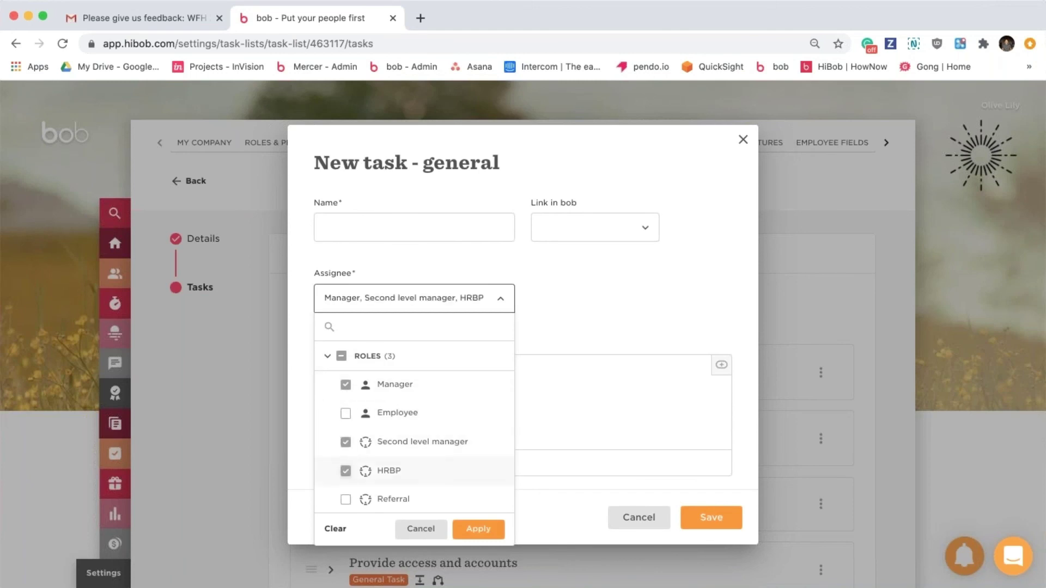
click(436, 360)
click(412, 393)
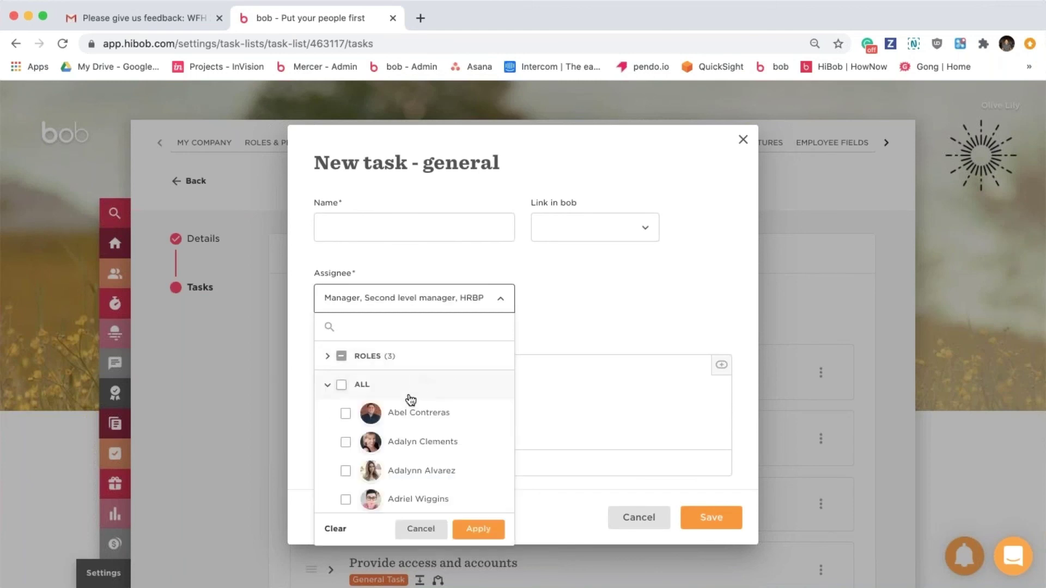
click(345, 442)
click(346, 471)
click(346, 497)
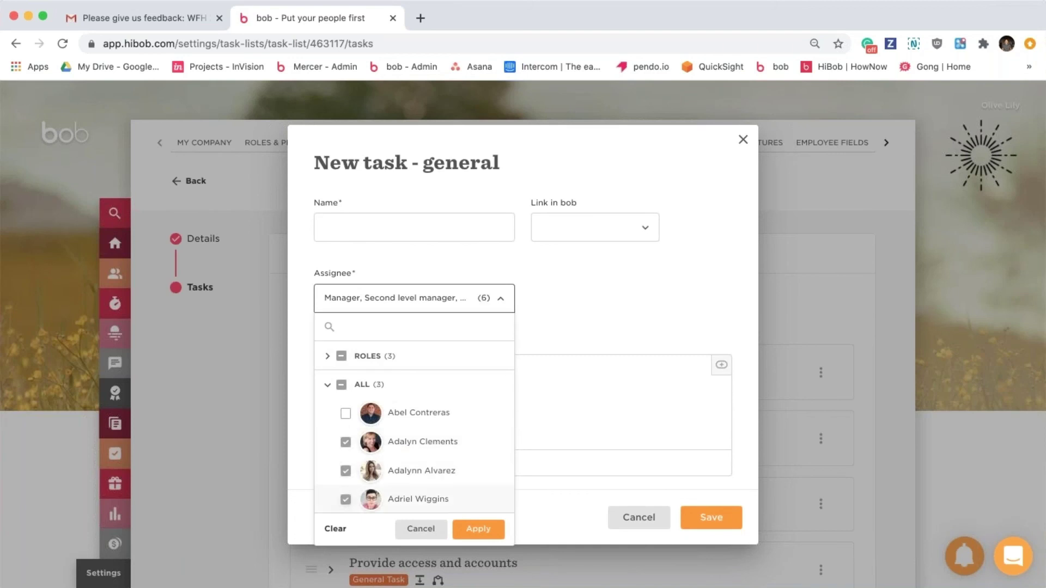
click(432, 388)
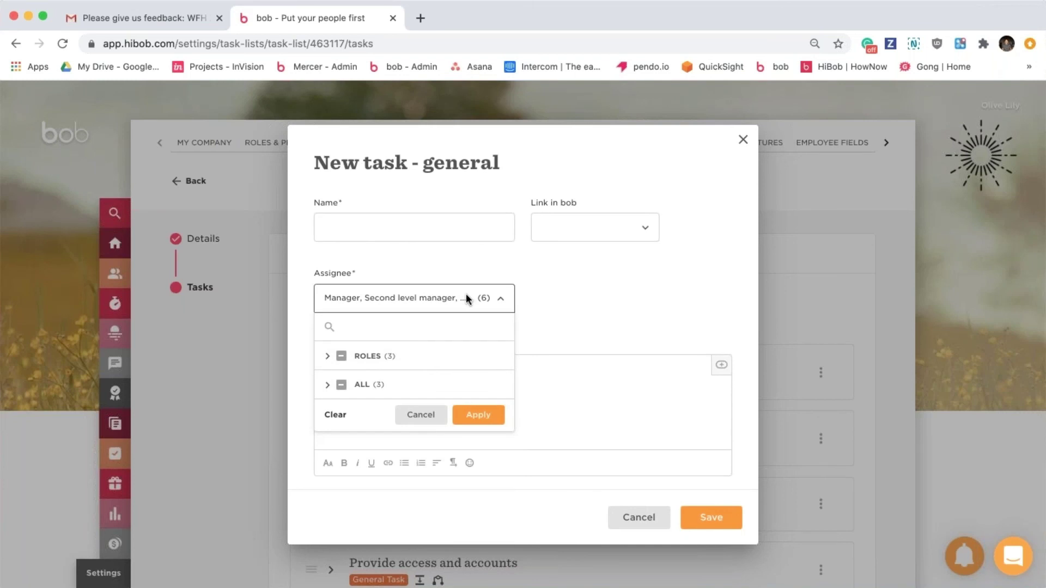
click(427, 360)
scroll(441, 428, down, 1)
scroll(440, 427, up, 1)
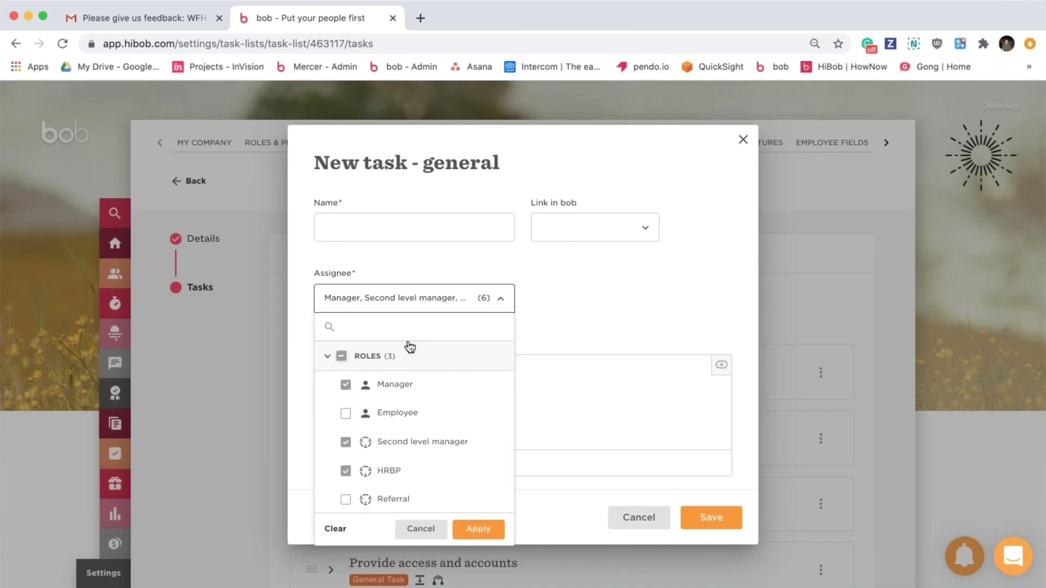
click(462, 359)
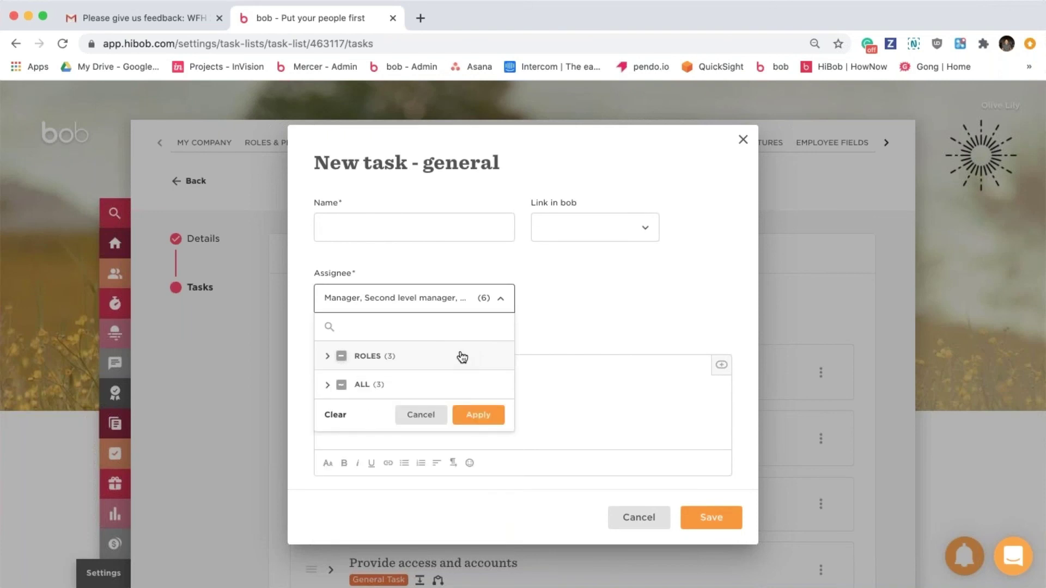
click(479, 417)
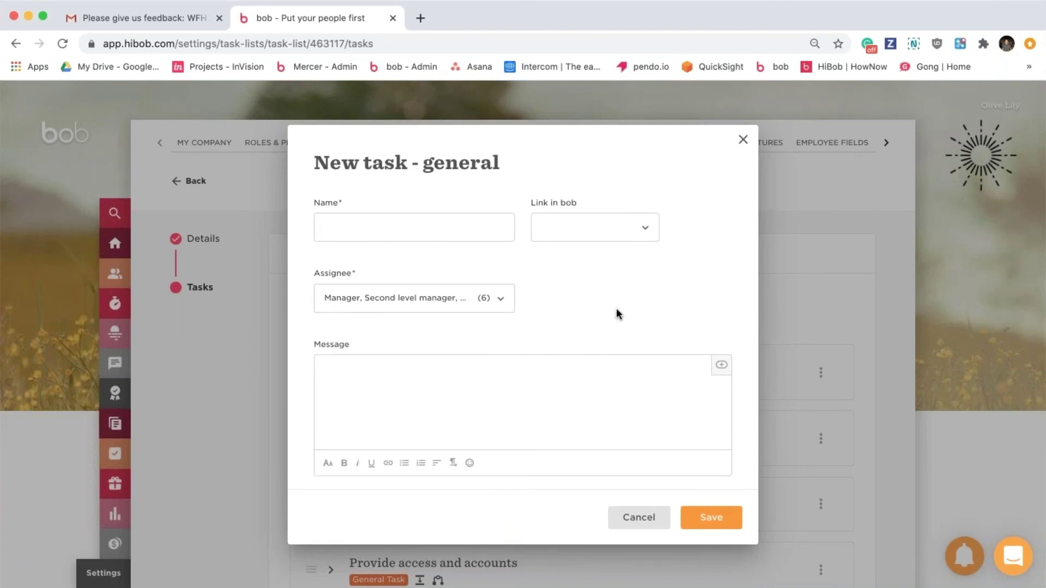
click(743, 140)
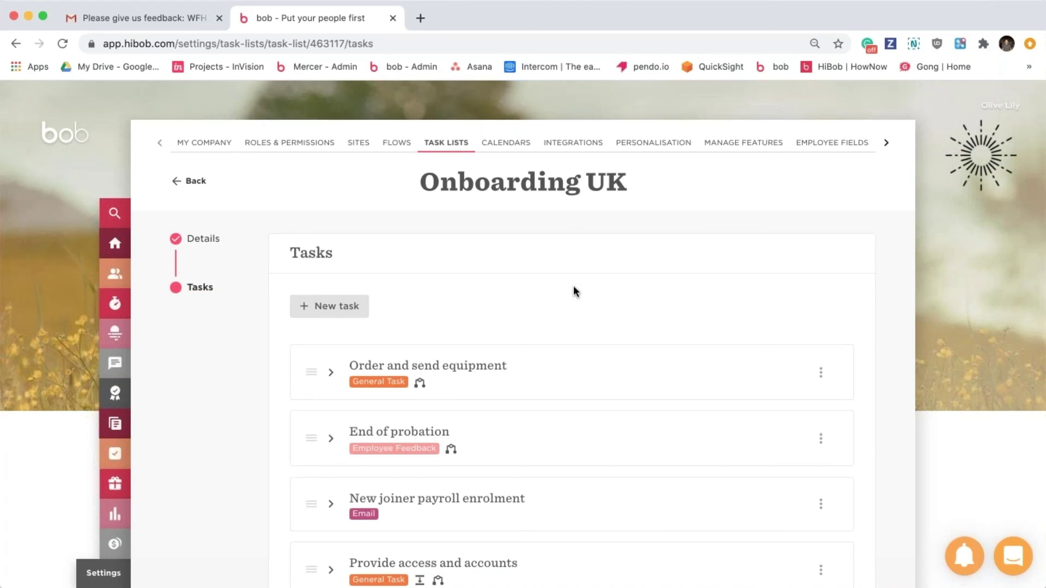
Expand New joiner payroll enrolment to review its email, then bring up the New task type choices.
scroll(573, 292, down, 3)
click(500, 373)
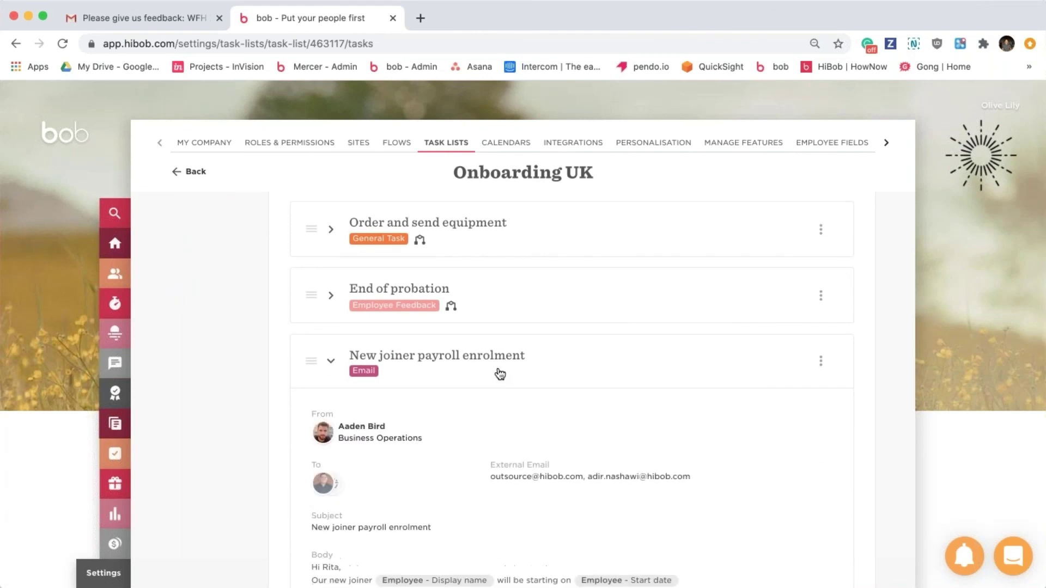
scroll(500, 373, down, 3)
scroll(499, 373, up, 5)
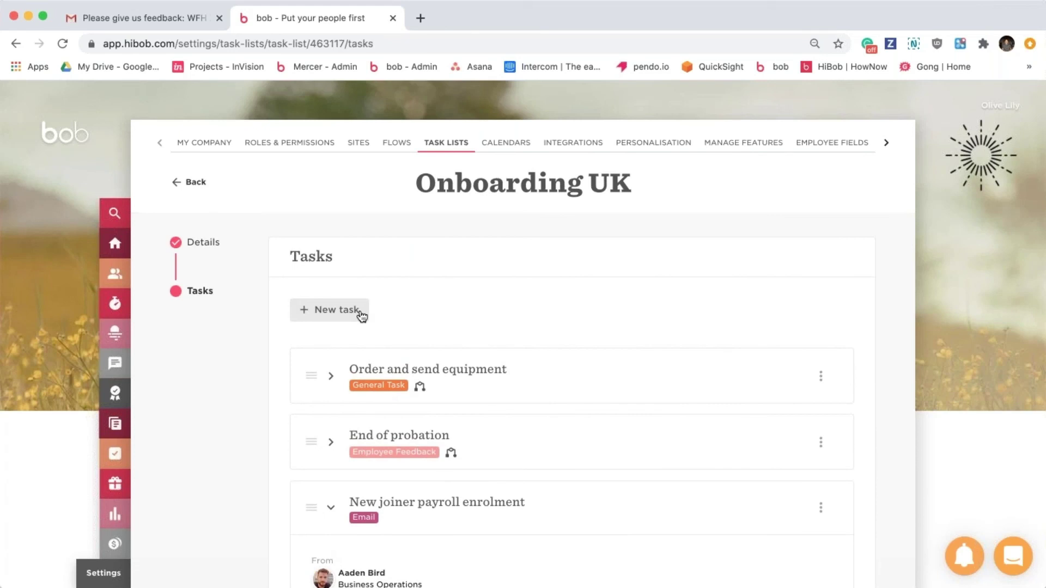
click(361, 311)
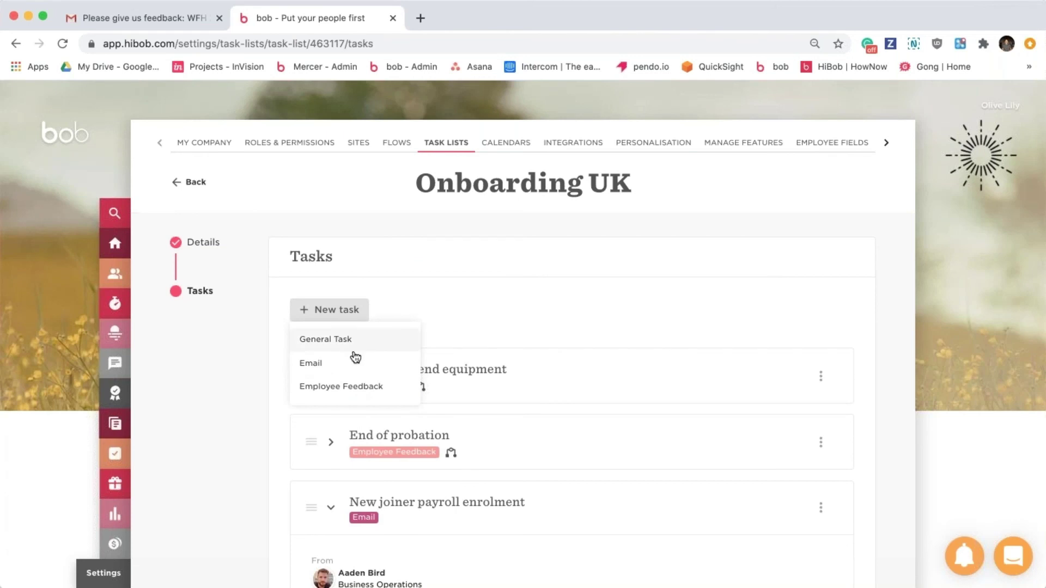
click(349, 365)
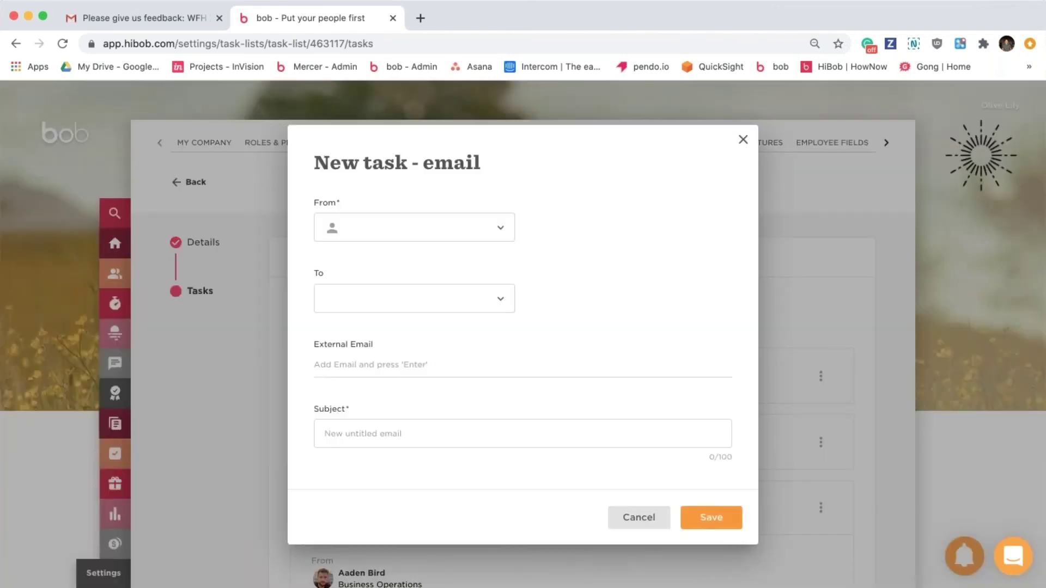
click(456, 303)
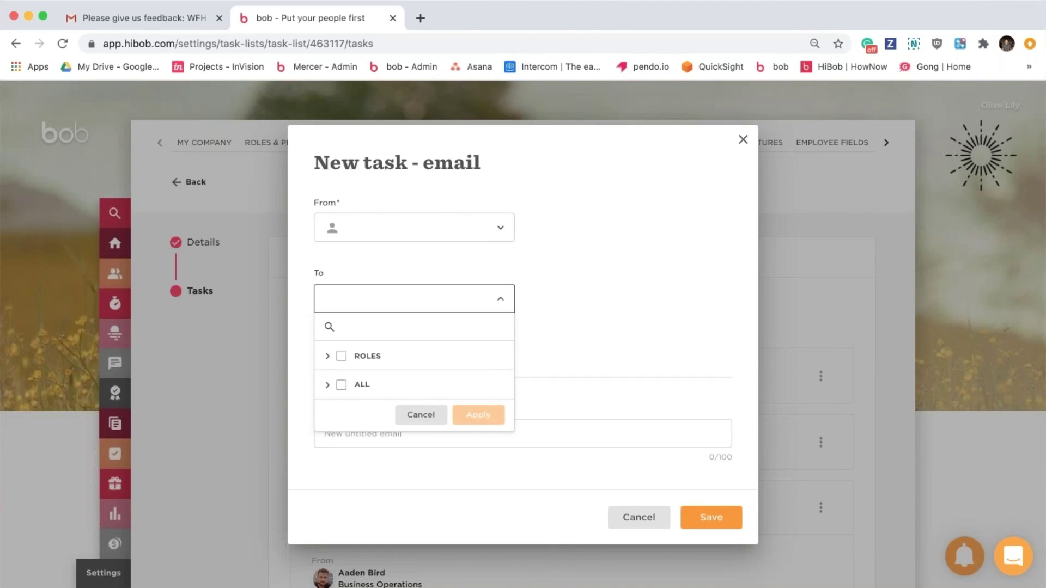
click(406, 357)
click(388, 384)
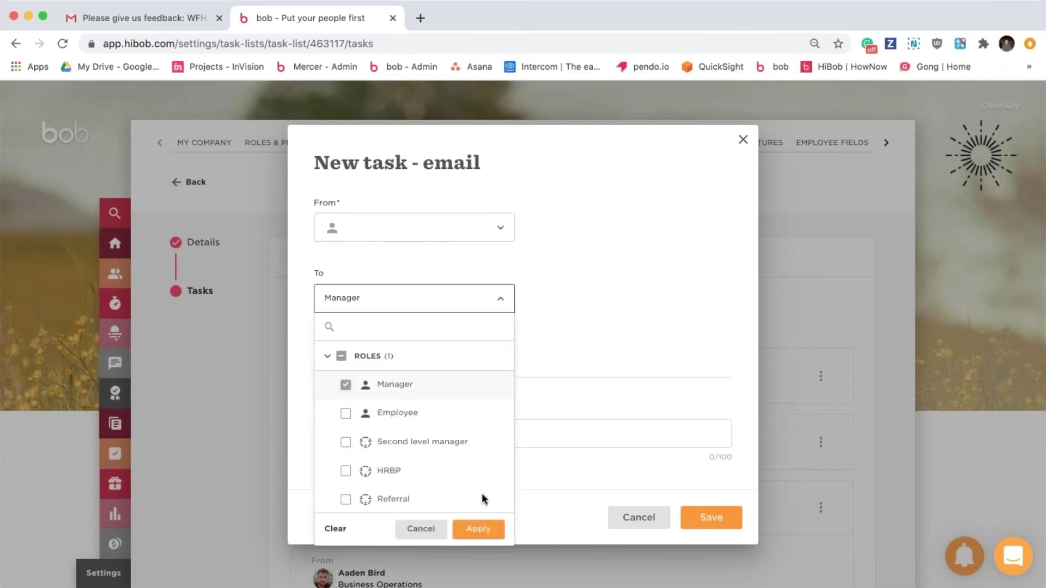
click(478, 529)
scroll(417, 429, down, 2)
scroll(418, 327, down, 3)
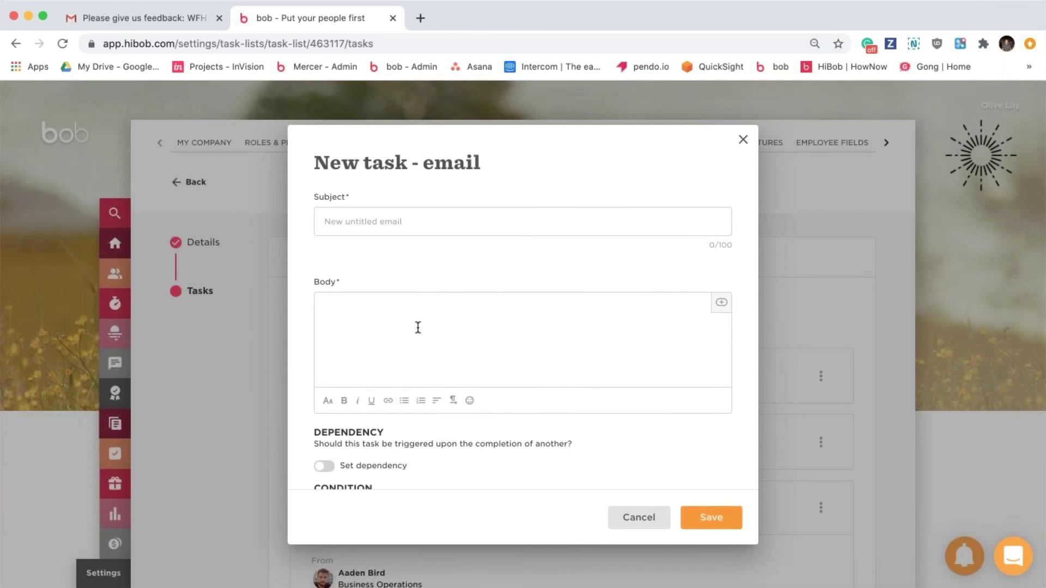
scroll(418, 327, up, 5)
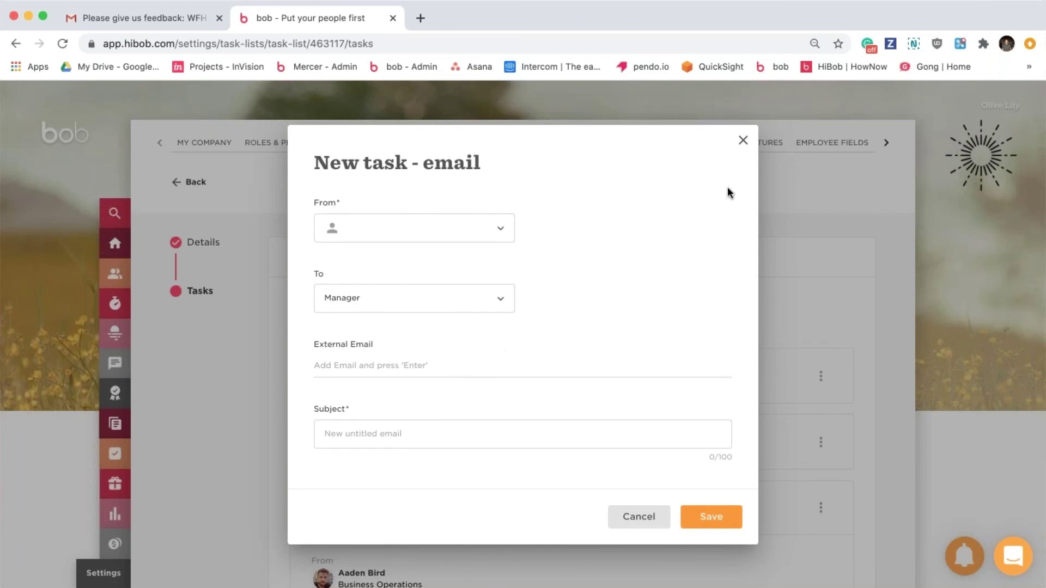
click(743, 140)
In the People directory, select all 332 employed people, then clear the selection.
click(109, 273)
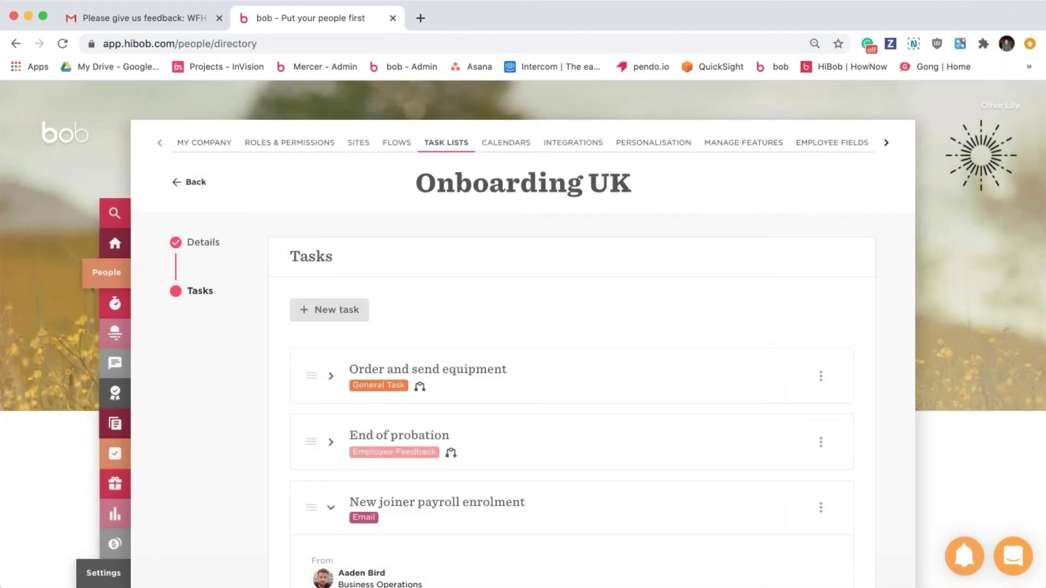
click(186, 351)
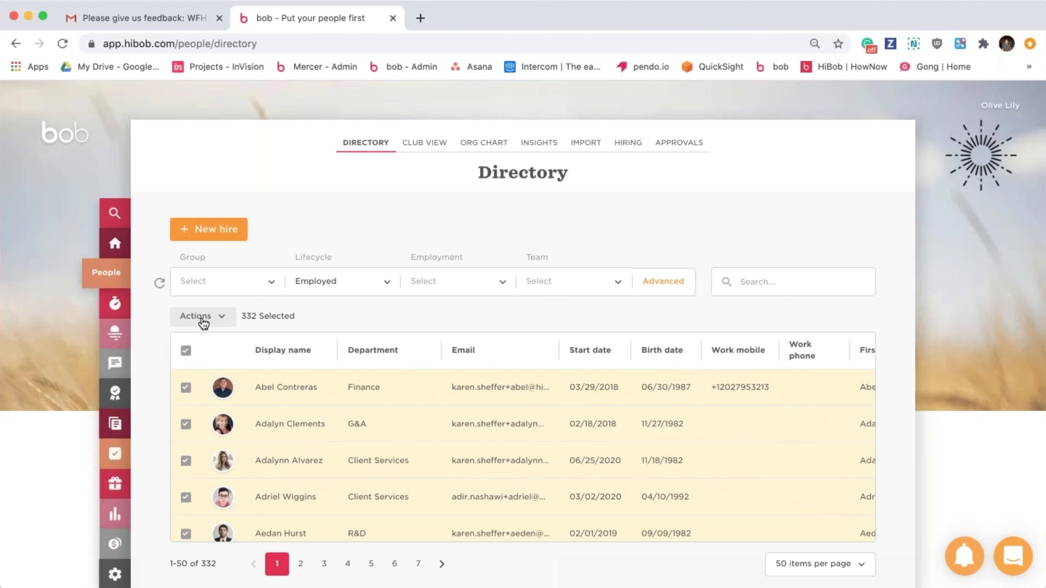
click(186, 352)
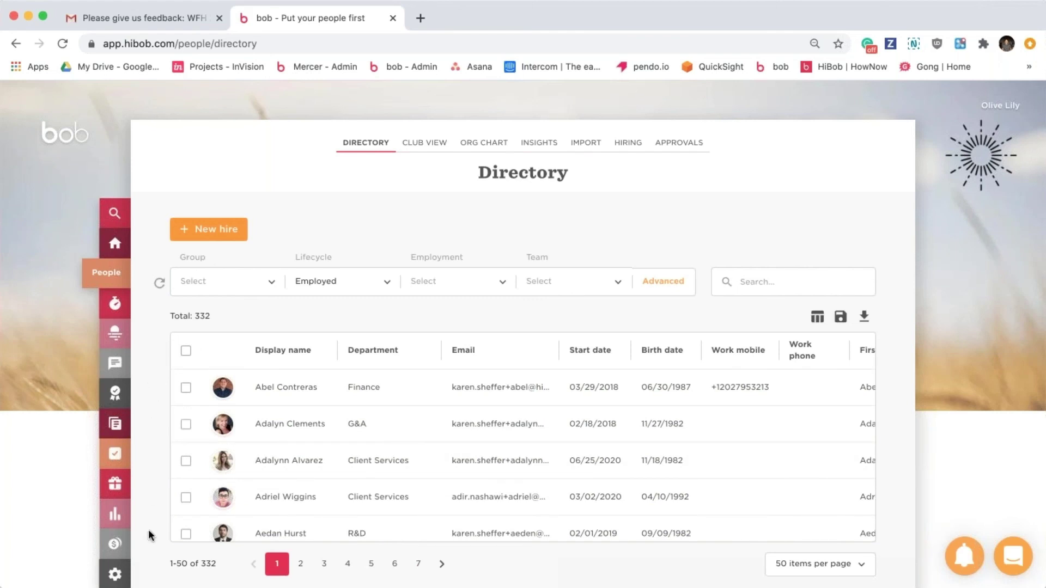
click(111, 582)
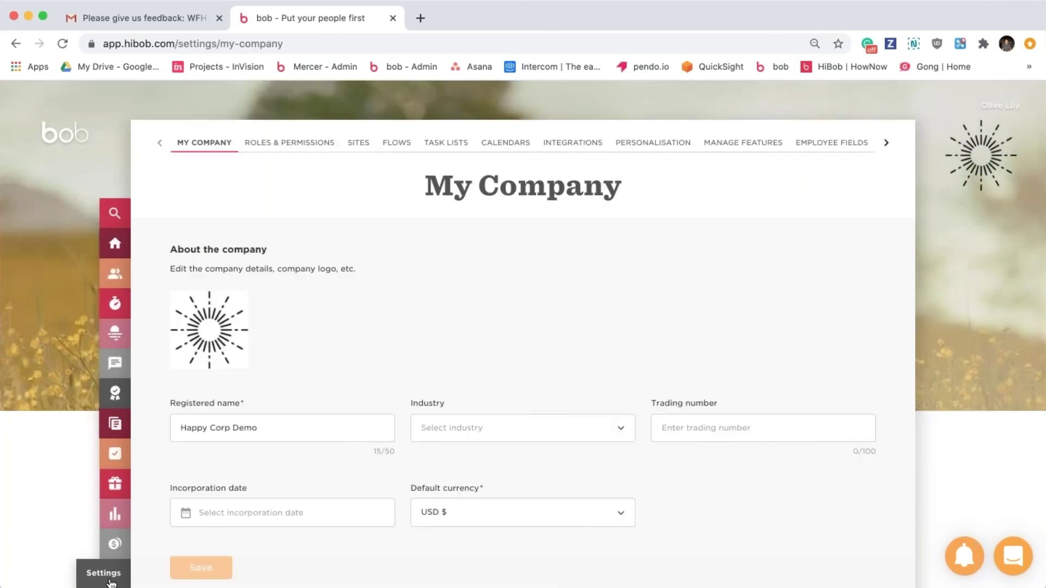
click(447, 144)
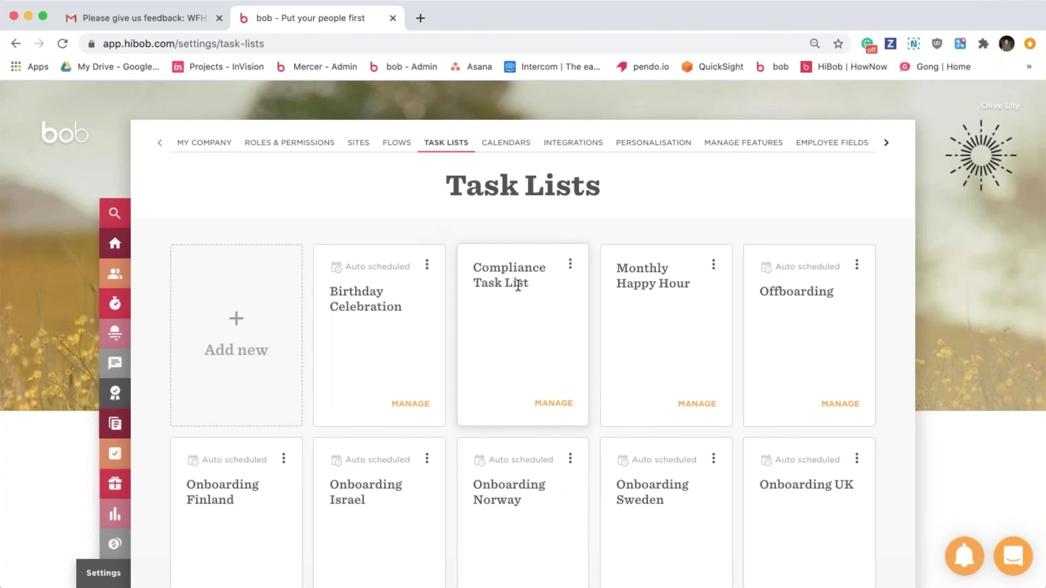
scroll(629, 362, down, 2)
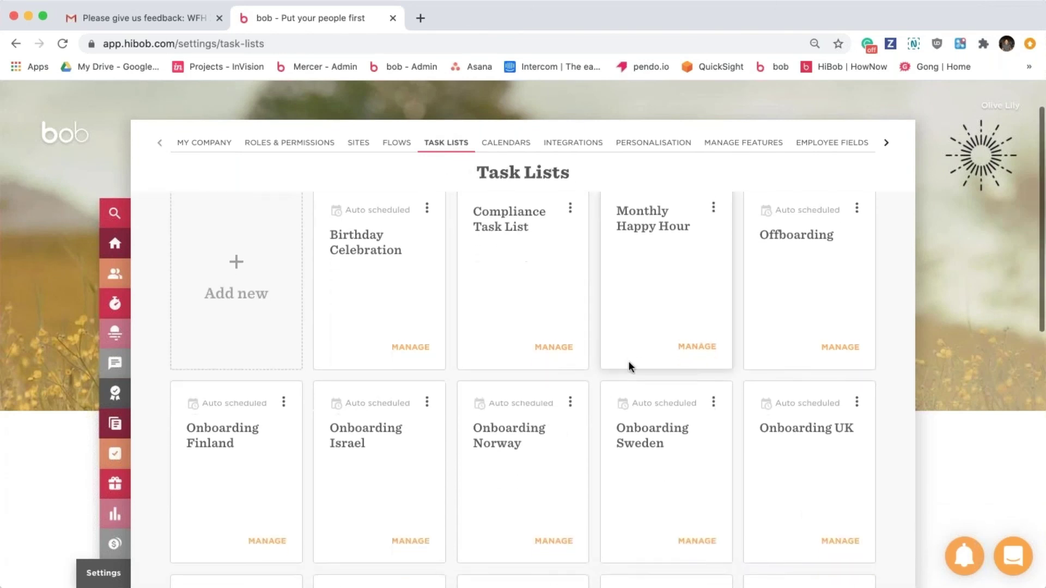
click(835, 536)
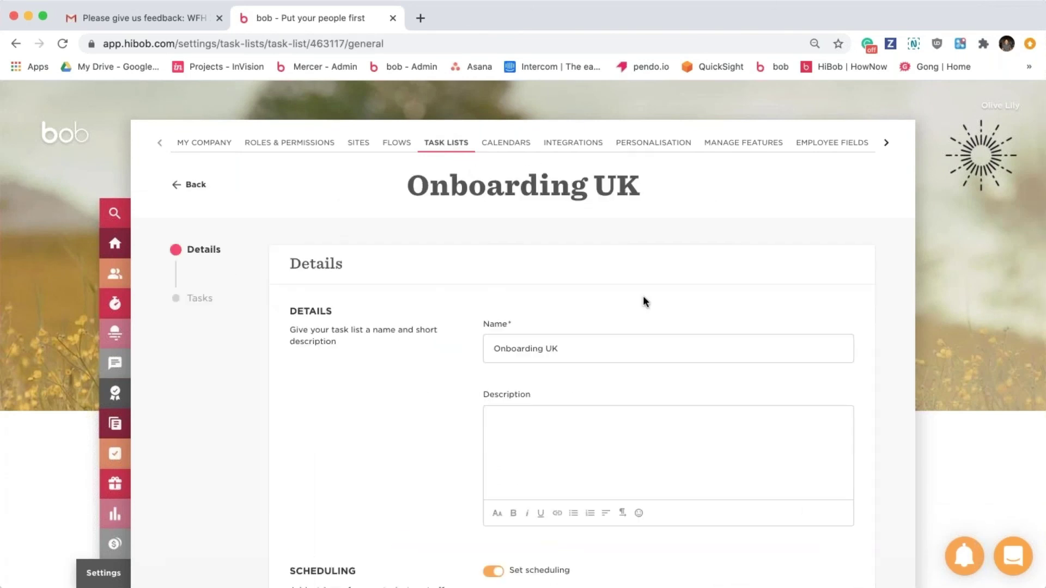
scroll(644, 301, down, 5)
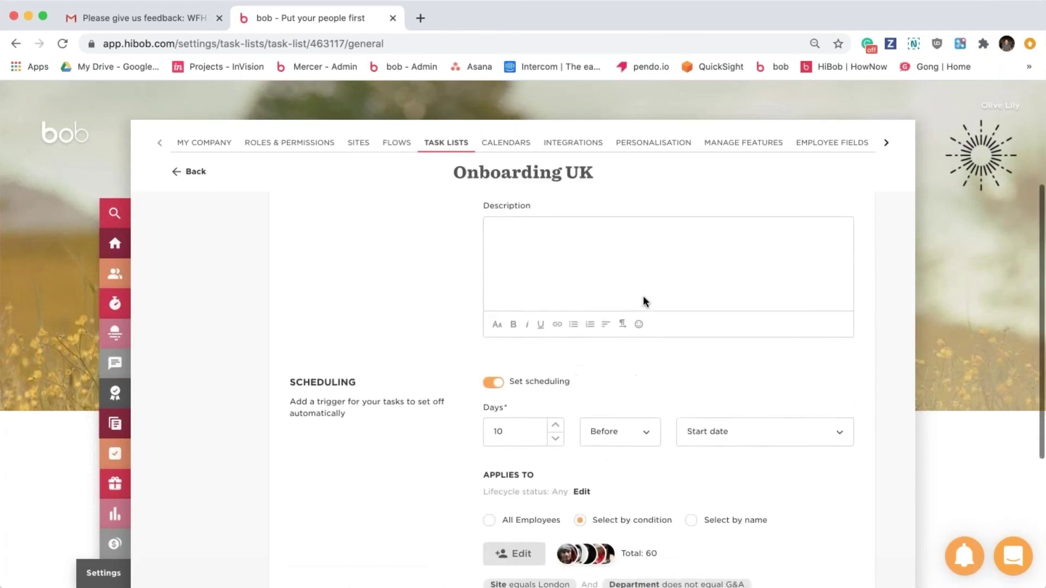
scroll(804, 448, down, 2)
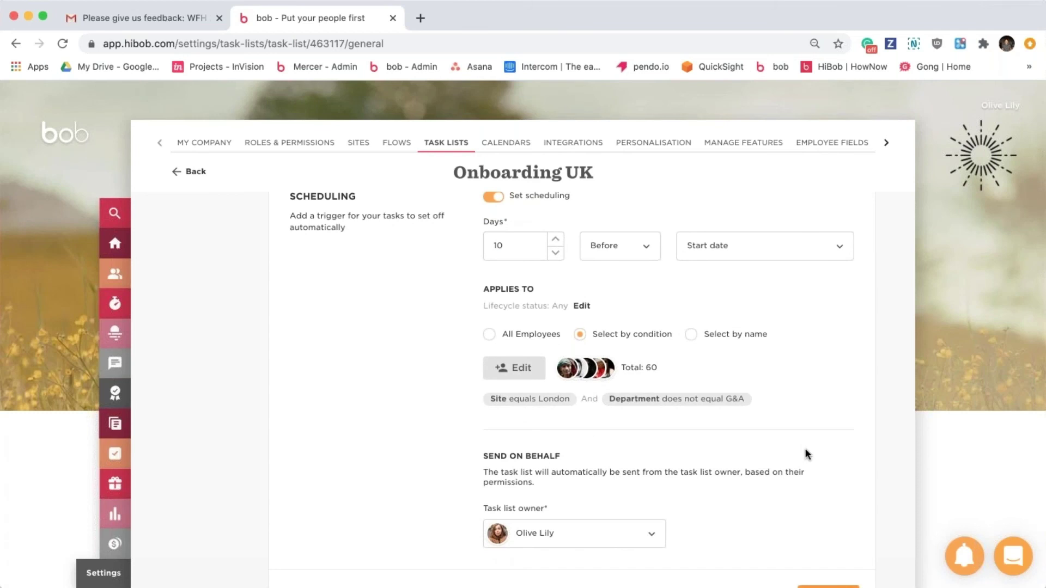
scroll(829, 484, down, 1)
click(825, 561)
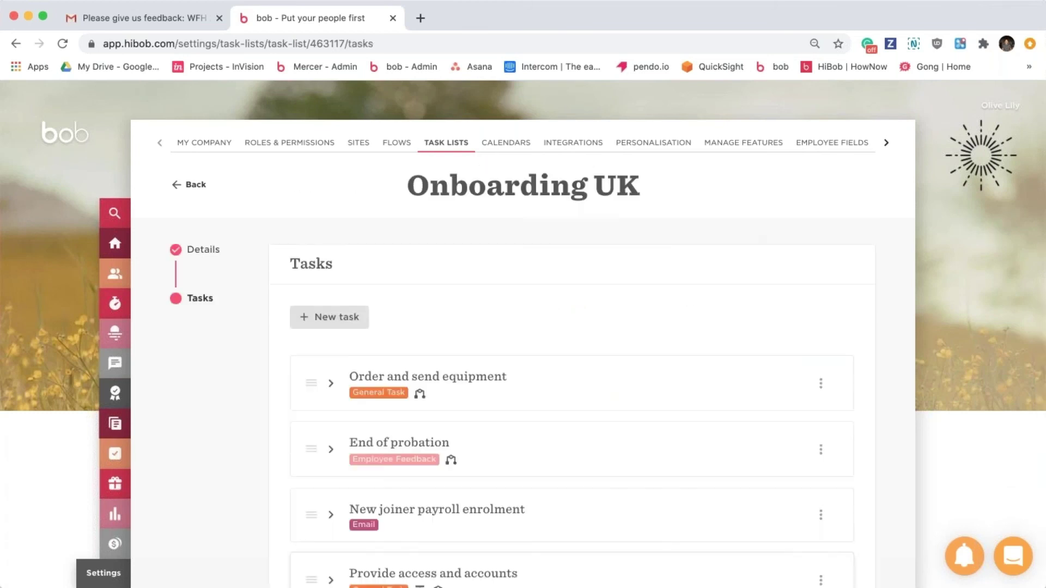
scroll(611, 429, down, 1)
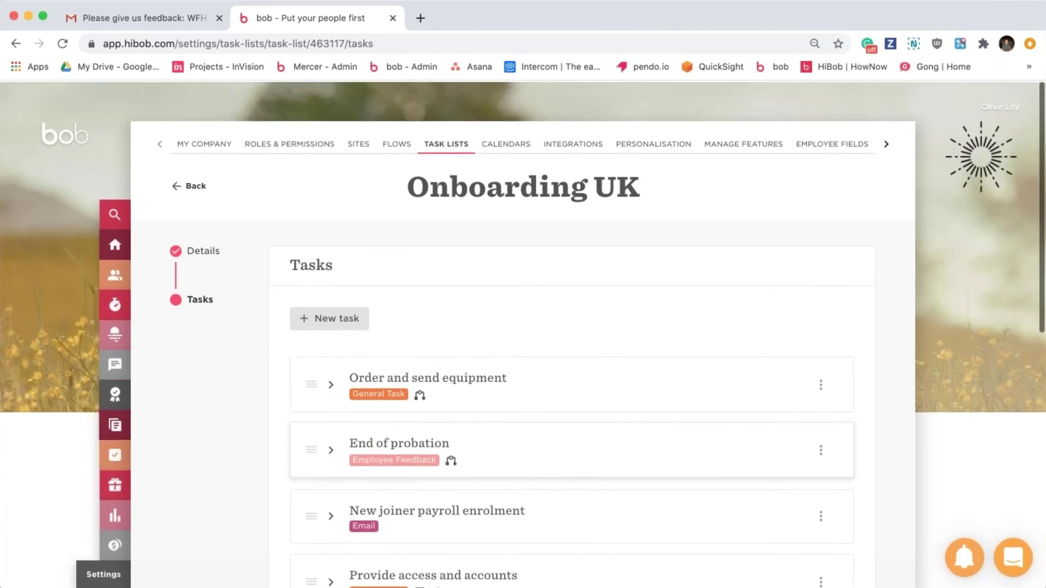
click(199, 187)
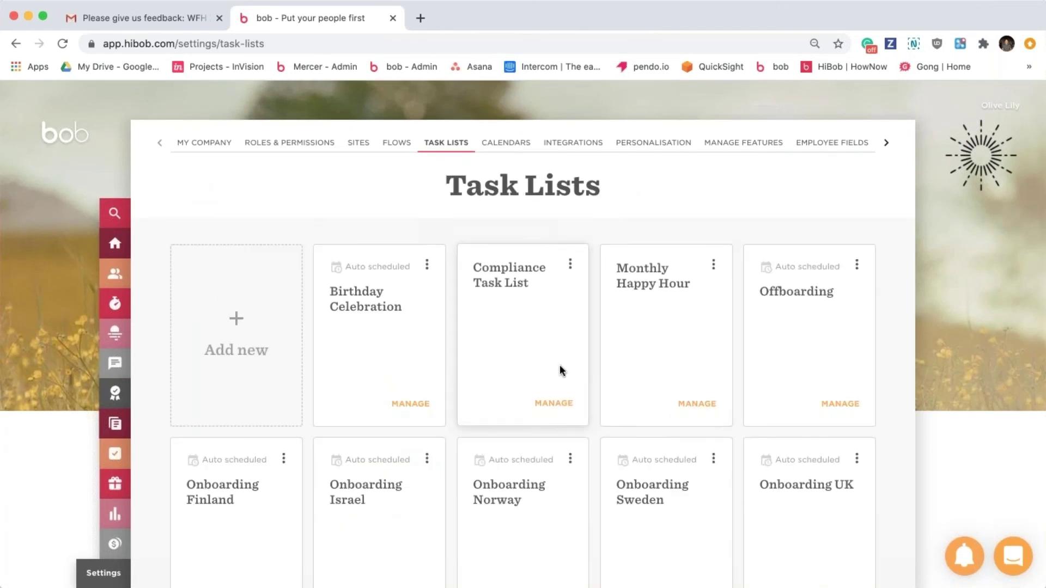
Duplicate the Onboarding Norway task list from its actions menu.
click(427, 265)
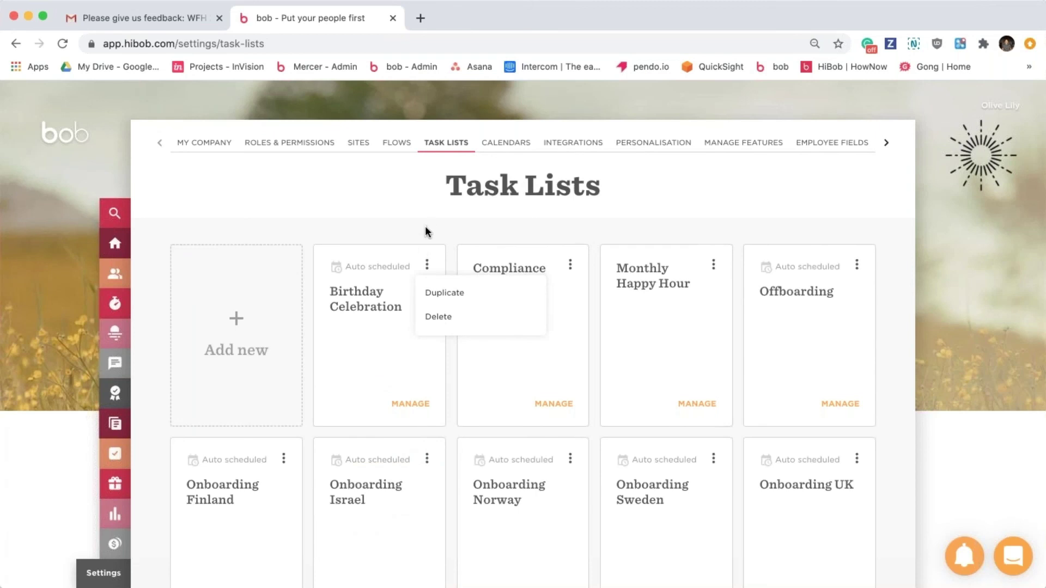
click(396, 231)
scroll(397, 231, down, 5)
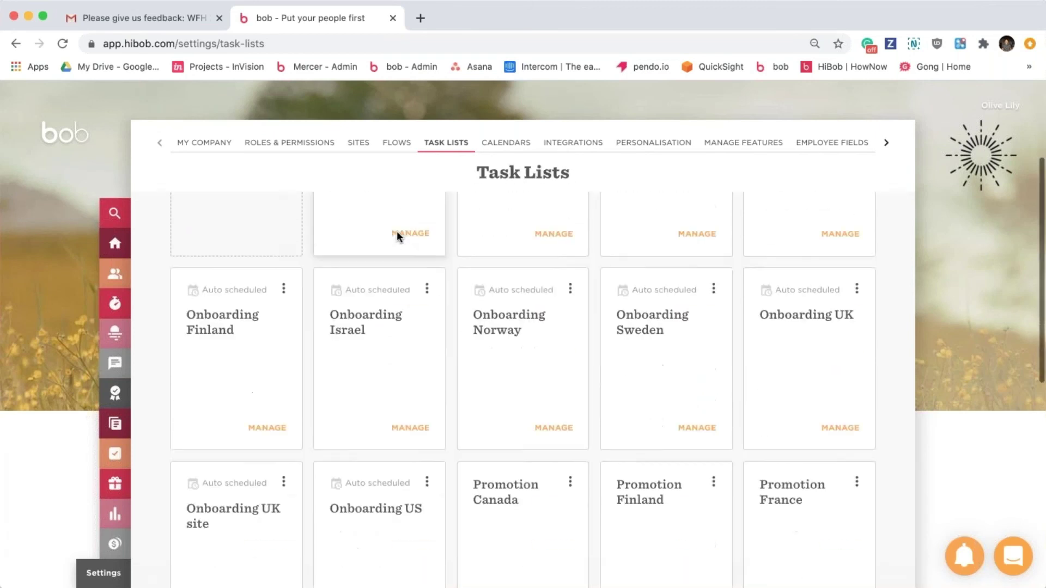
scroll(516, 395, up, 2)
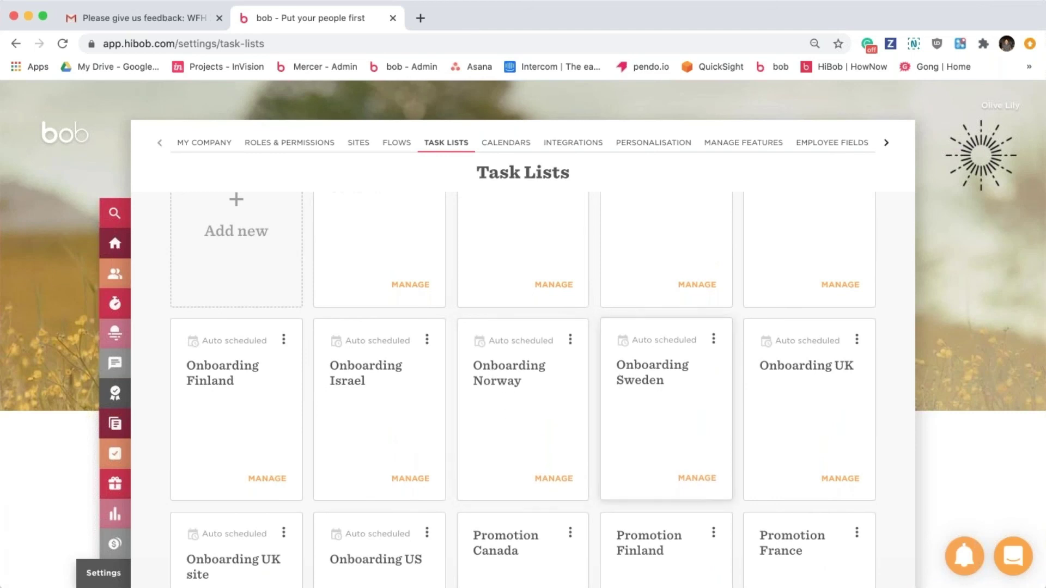
click(571, 339)
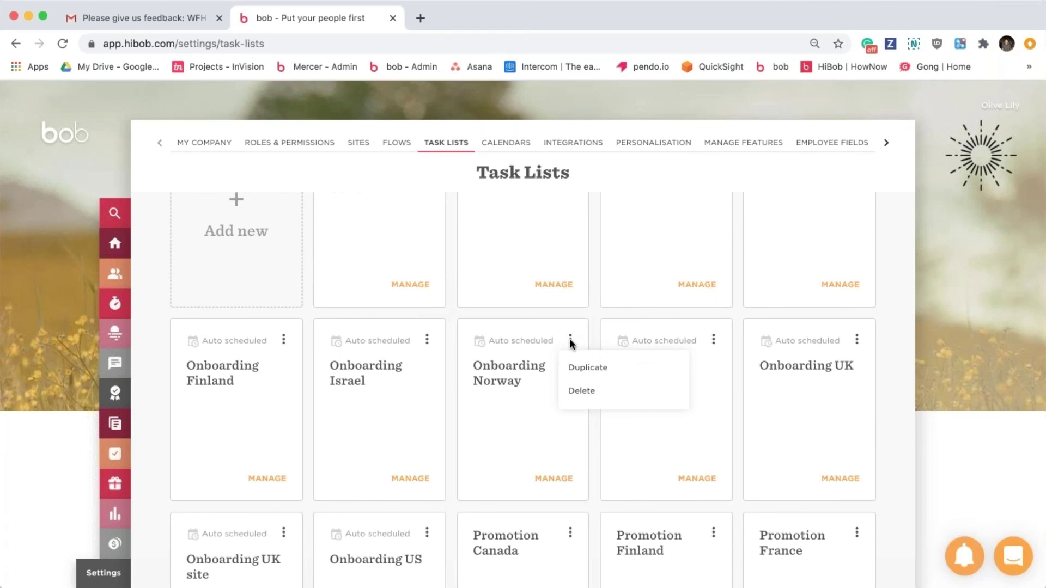
click(584, 368)
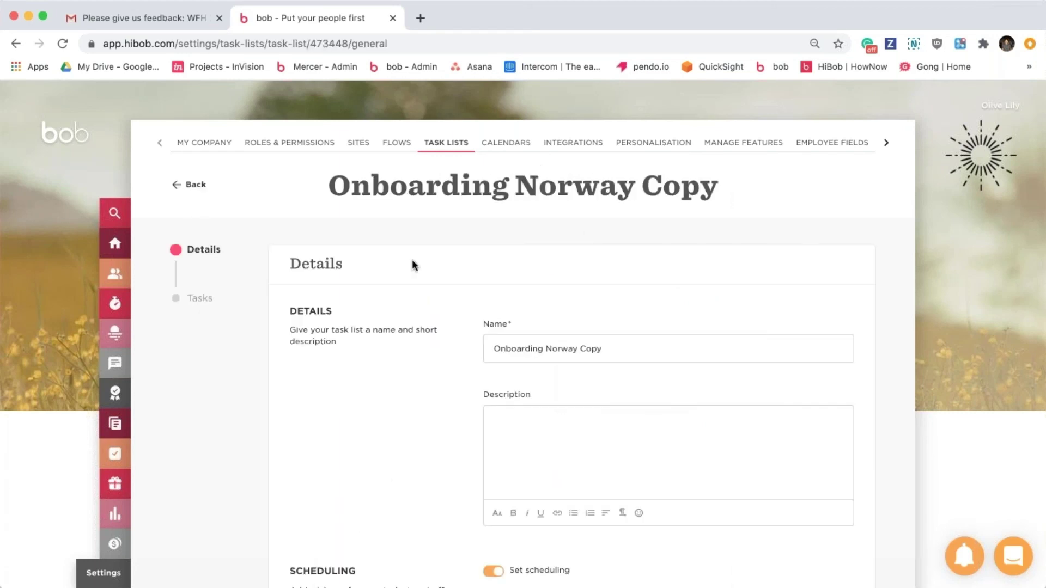
Review the copy's tasks, Order and send equipment and End of probation, then return to Task Lists.
scroll(784, 490, down, 10)
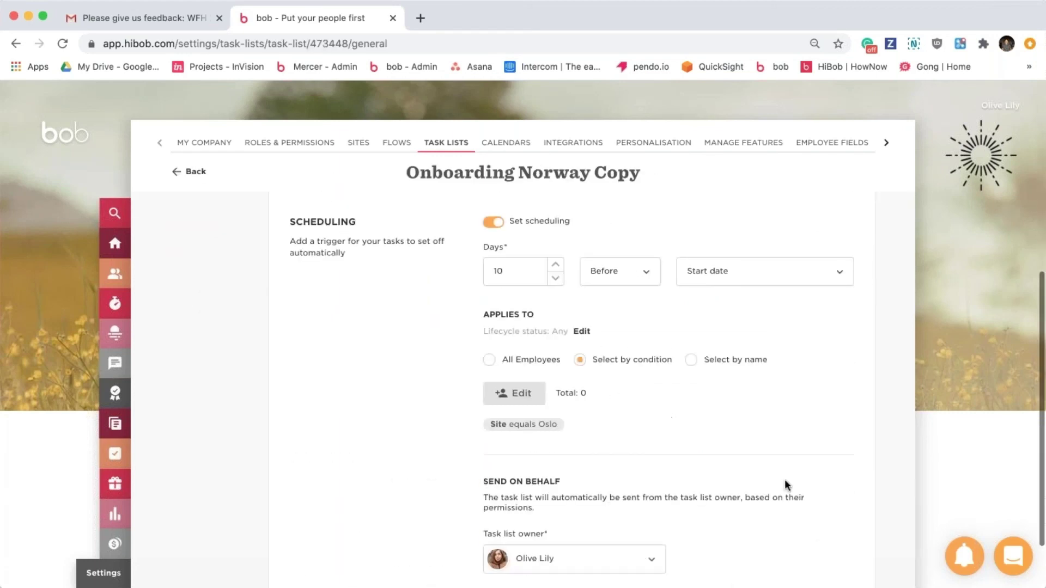
click(829, 548)
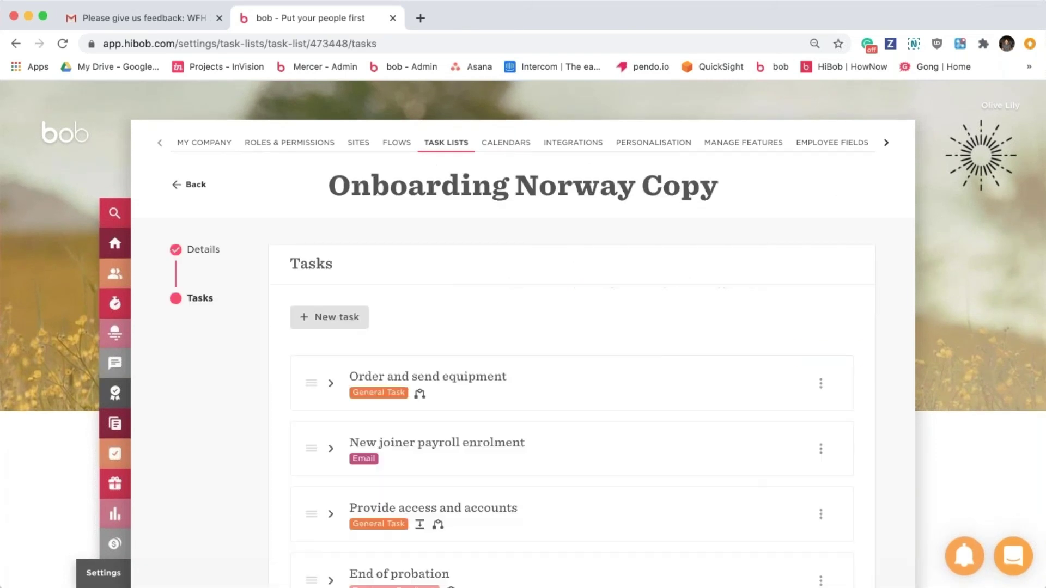
scroll(676, 409, down, 1)
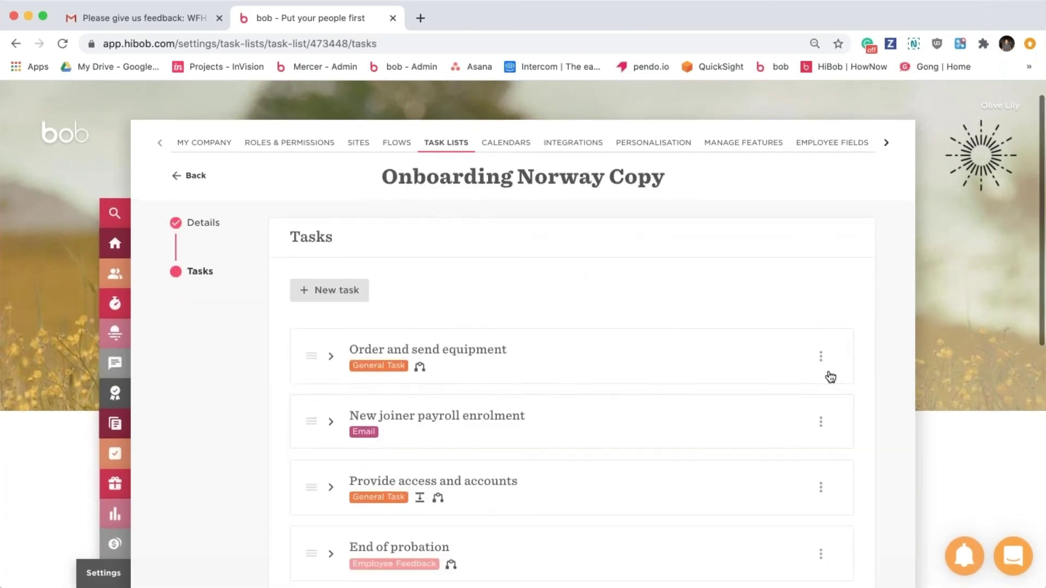
click(820, 383)
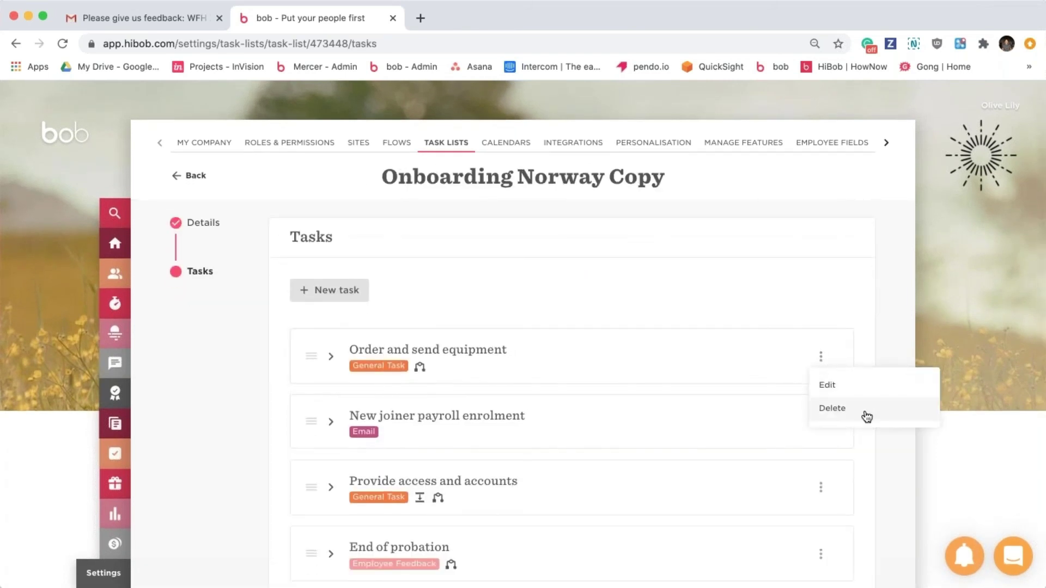
click(853, 327)
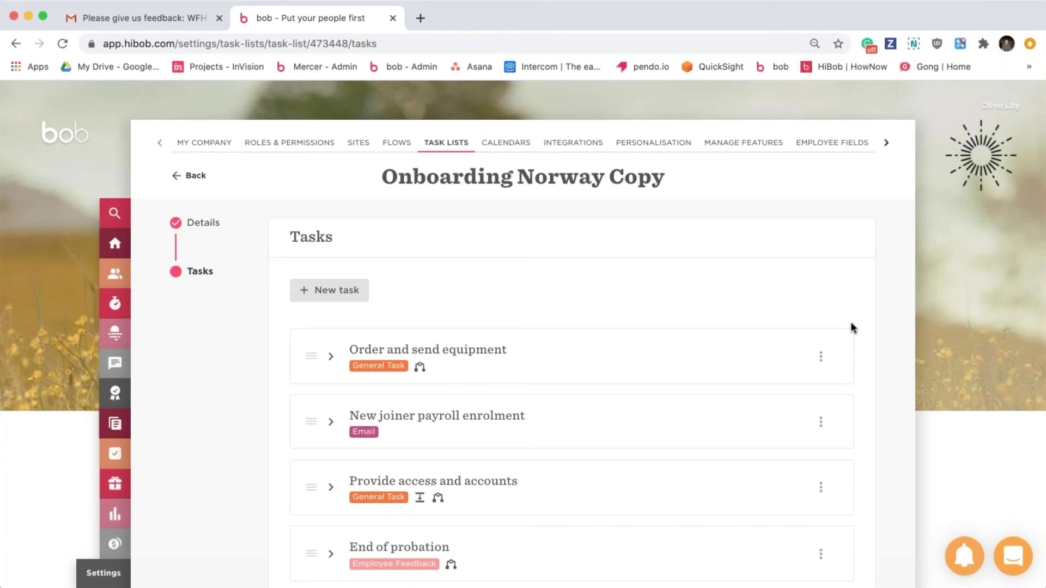
click(822, 358)
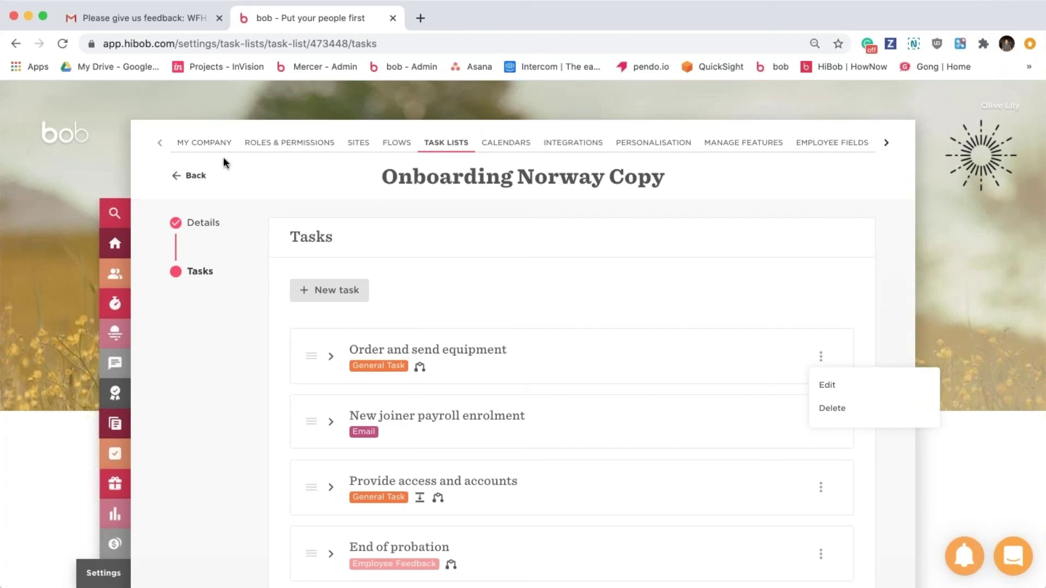
click(192, 178)
click(193, 180)
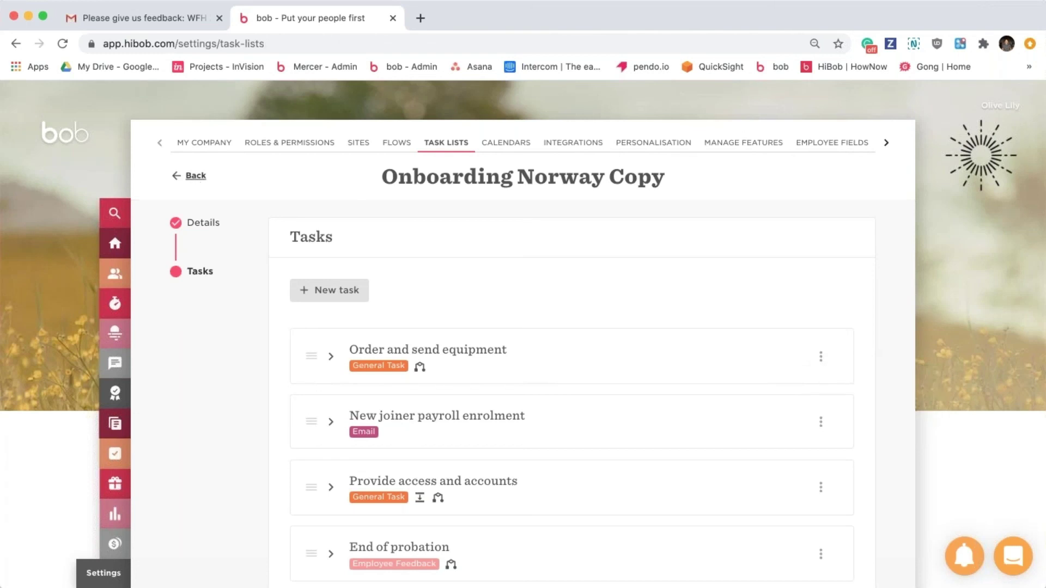
Delete the Onboarding Norway Copy task list, confirming in the Wait! dialog.
scroll(653, 428, down, 3)
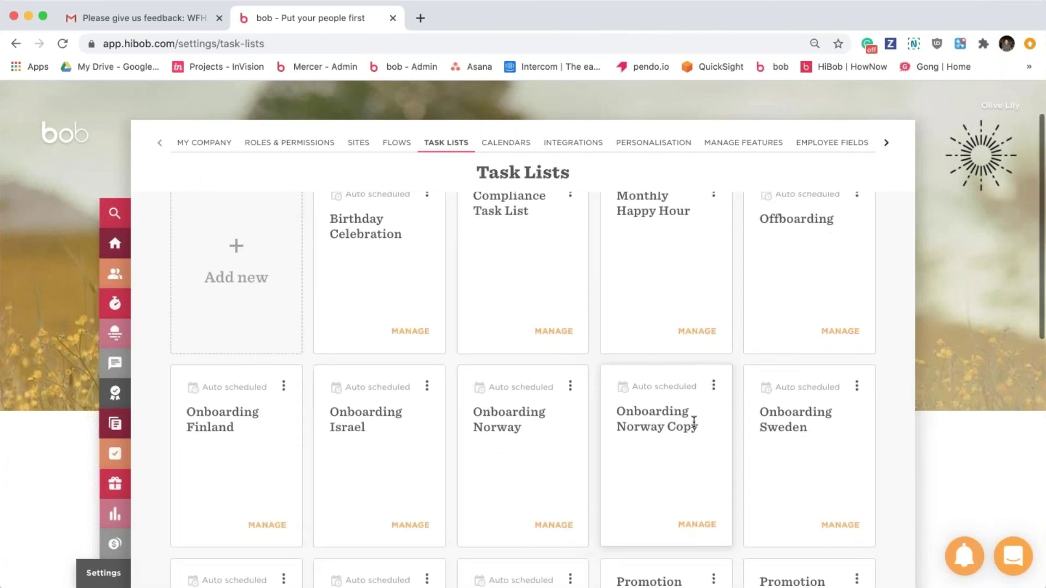
click(715, 390)
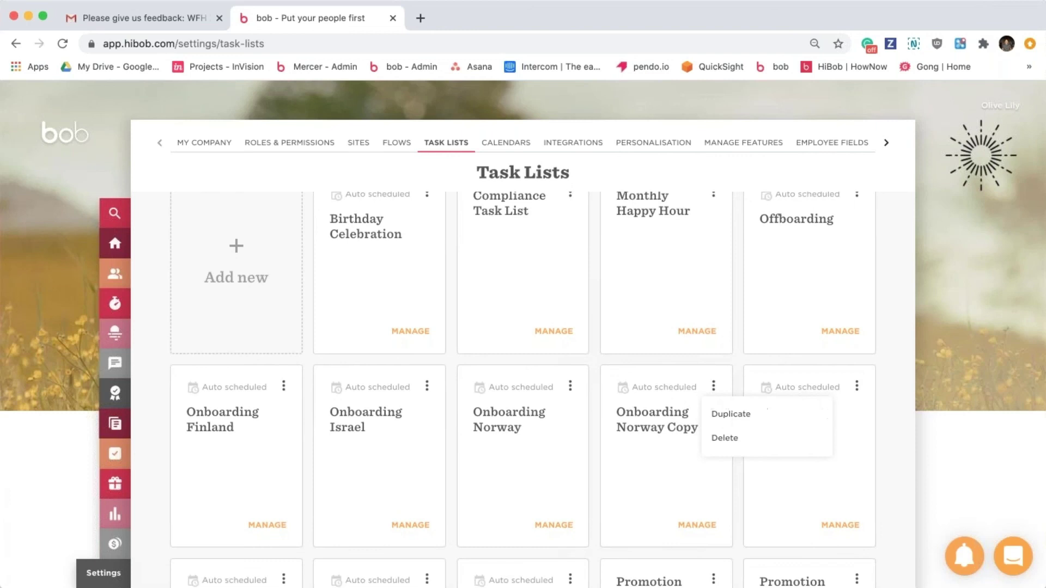
click(724, 436)
click(654, 381)
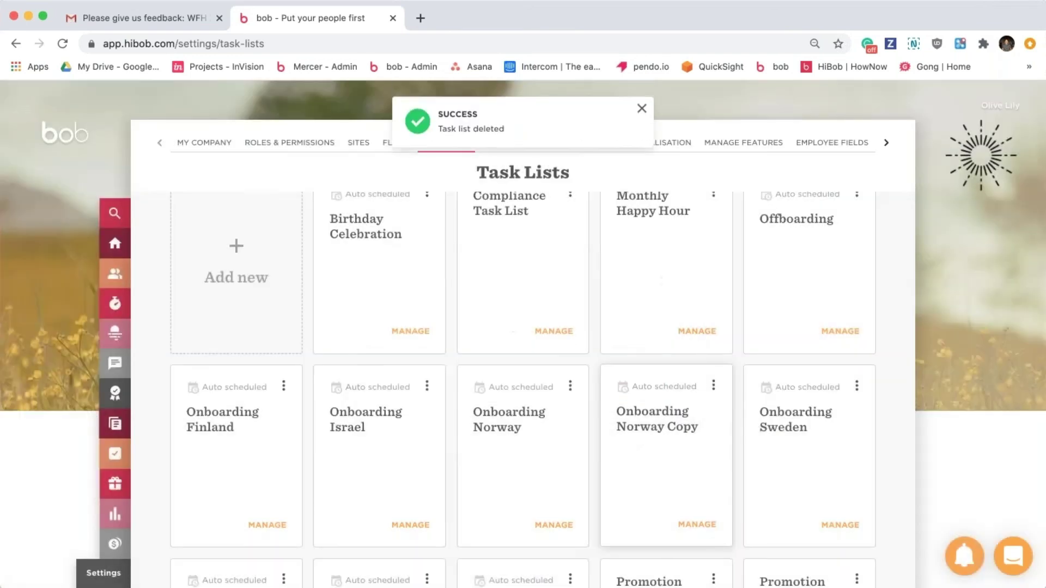